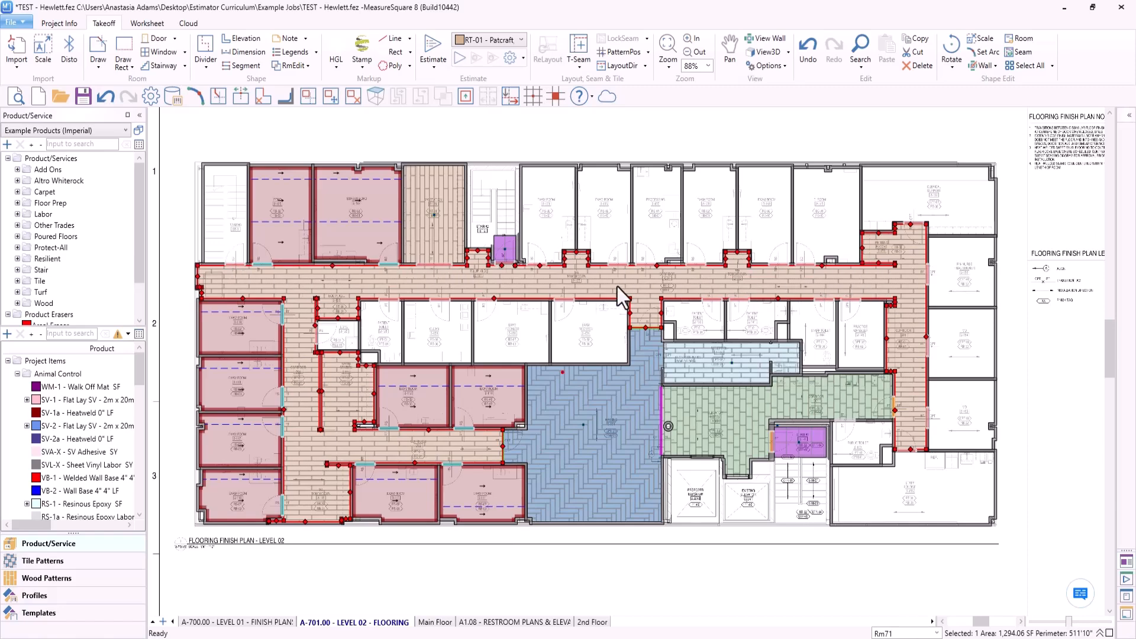
- Examine the RT-01 corridor C04 flooring along its doorways, touchdown recess and wall corners for plank placement and narrow cuts
scroll(617, 286, "up", 5)
scroll(581, 282, "up", 5)
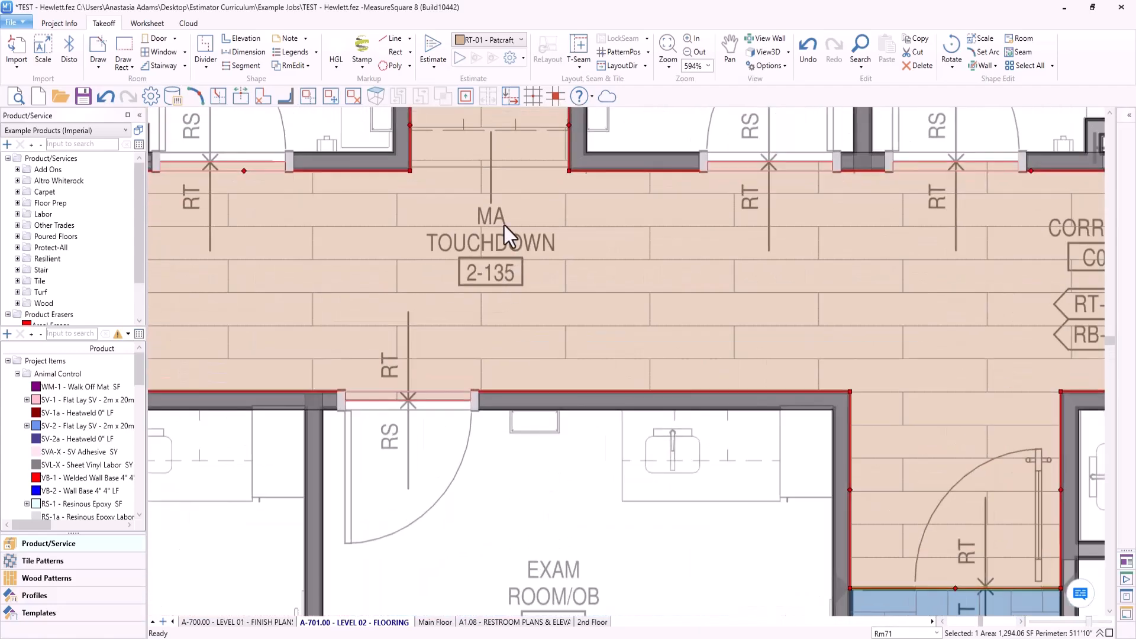
scroll(504, 225, "up", 1)
middle_click_drag(504, 226, 594, 331)
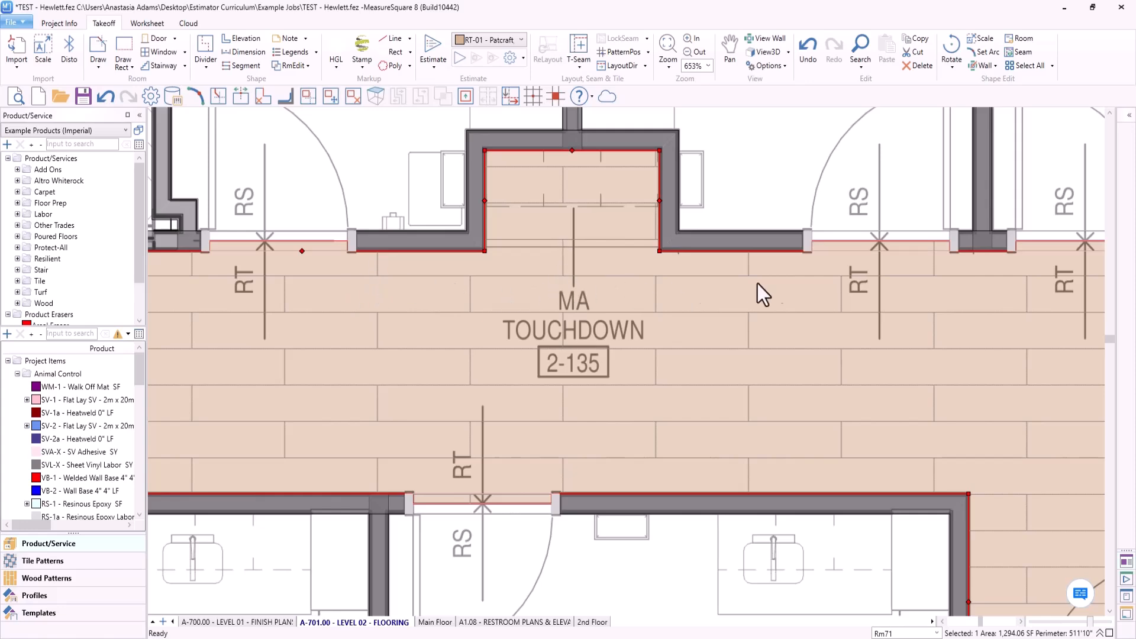
middle_click_drag(808, 290, 483, 327)
scroll(618, 281, "up", 15)
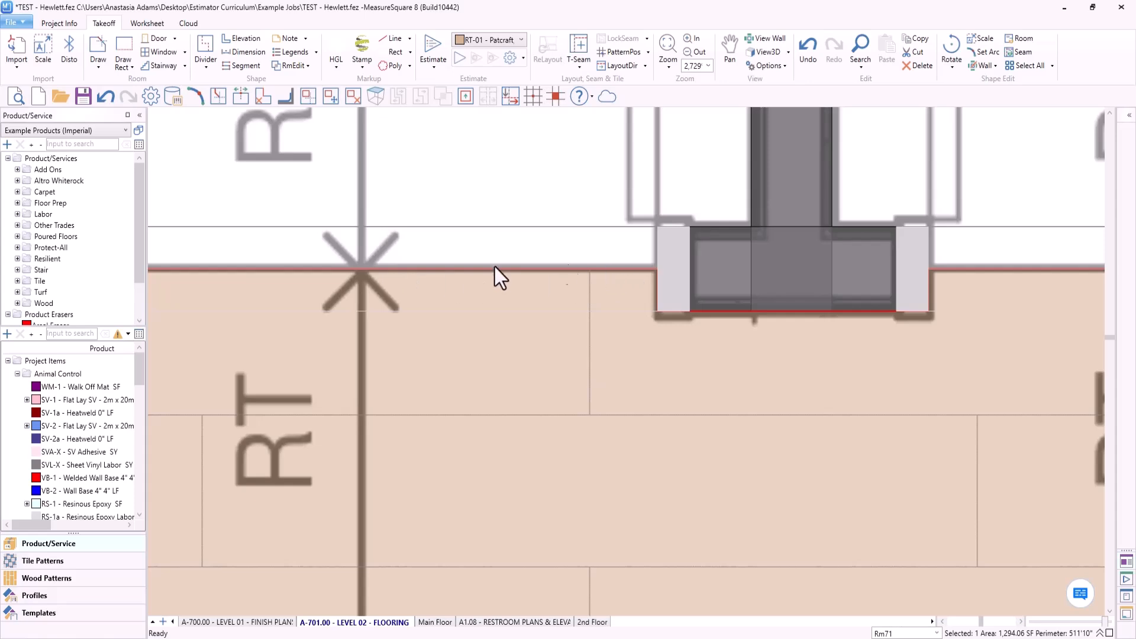
scroll(424, 283, "down", 15)
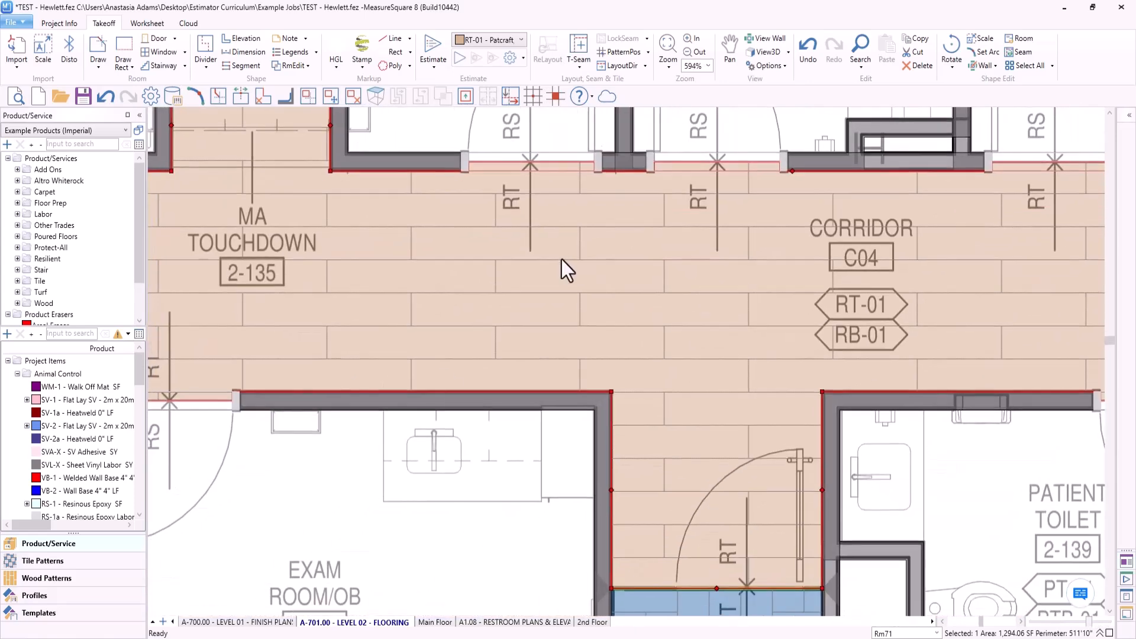
middle_click_drag(292, 380, 391, 365)
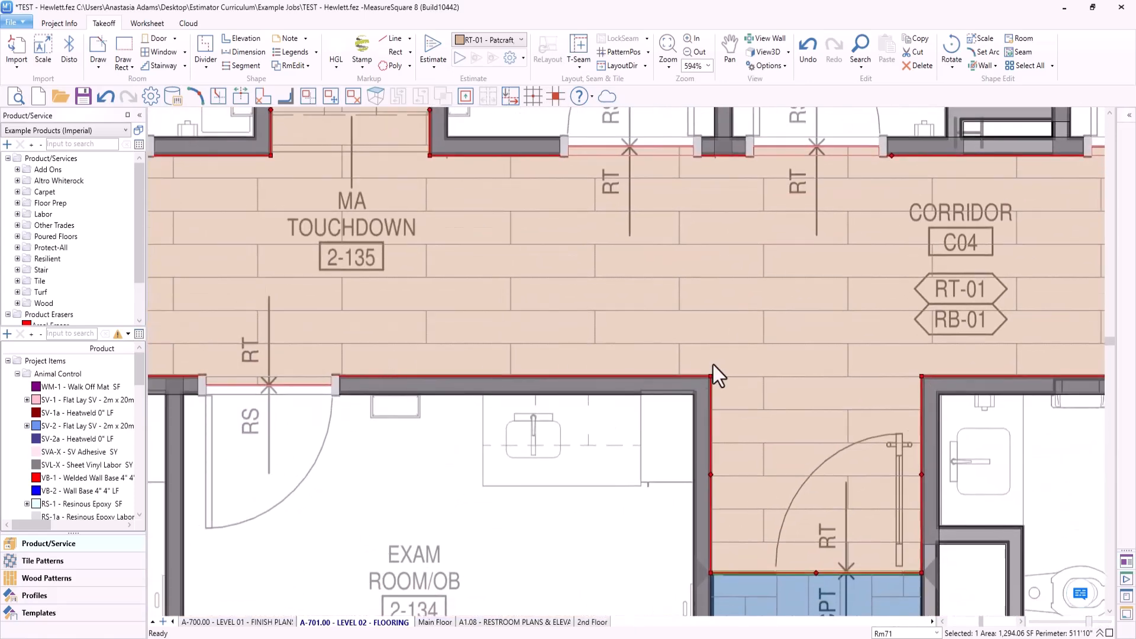
scroll(716, 380, "up", 20)
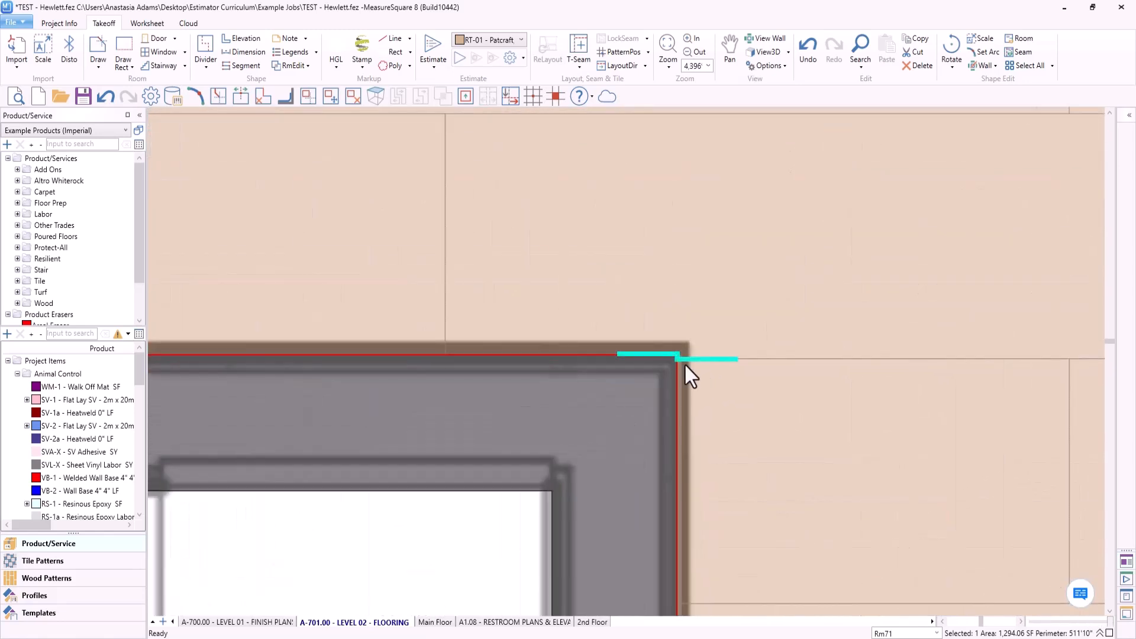
scroll(684, 363, "down", 20)
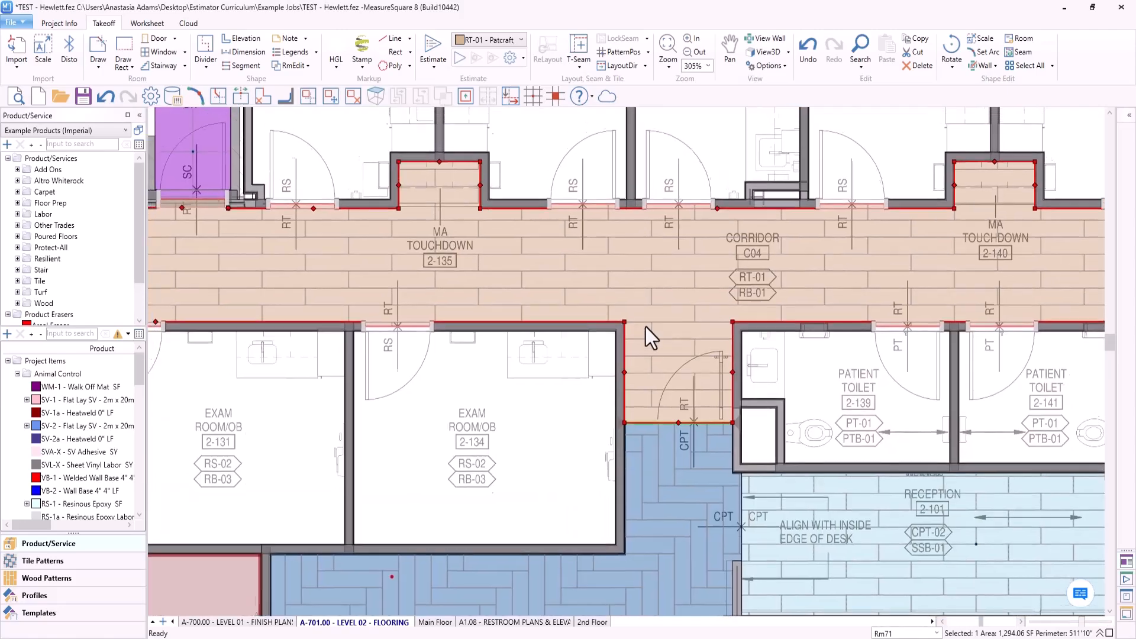
scroll(536, 294, "down", 6)
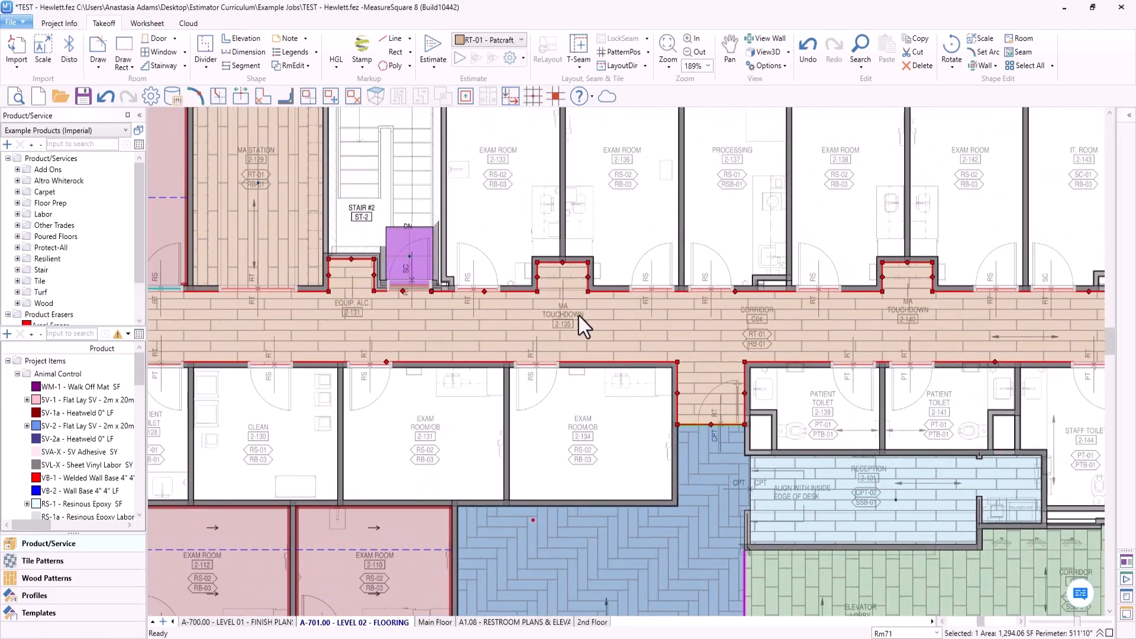
scroll(571, 311, "down", 2)
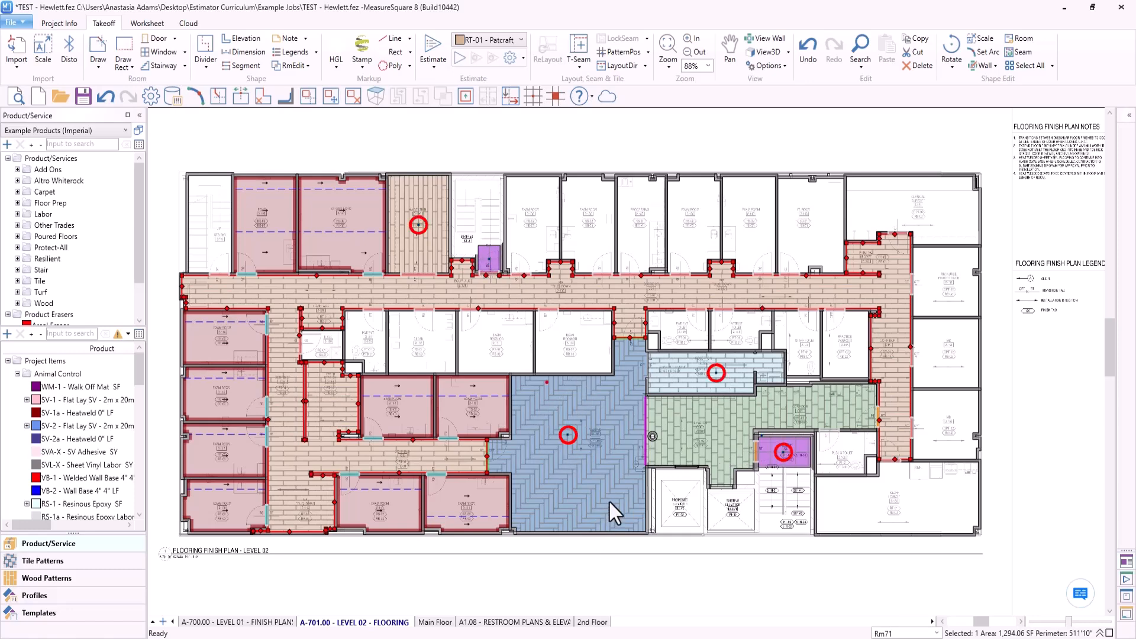
- Check the carpet tile details of the waiting area and the plank direction against the arrow in MA Station 2-129
mouse_move(609, 502)
middle_click_drag(608, 516, 597, 517)
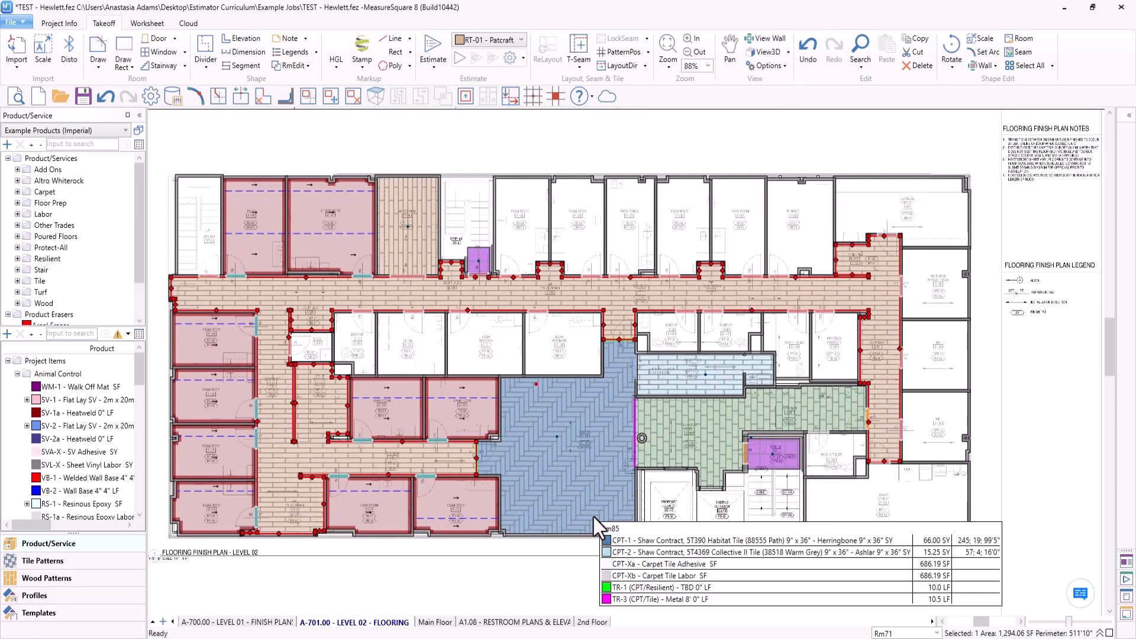
scroll(591, 510, "down", 1)
scroll(461, 246, "up", 12)
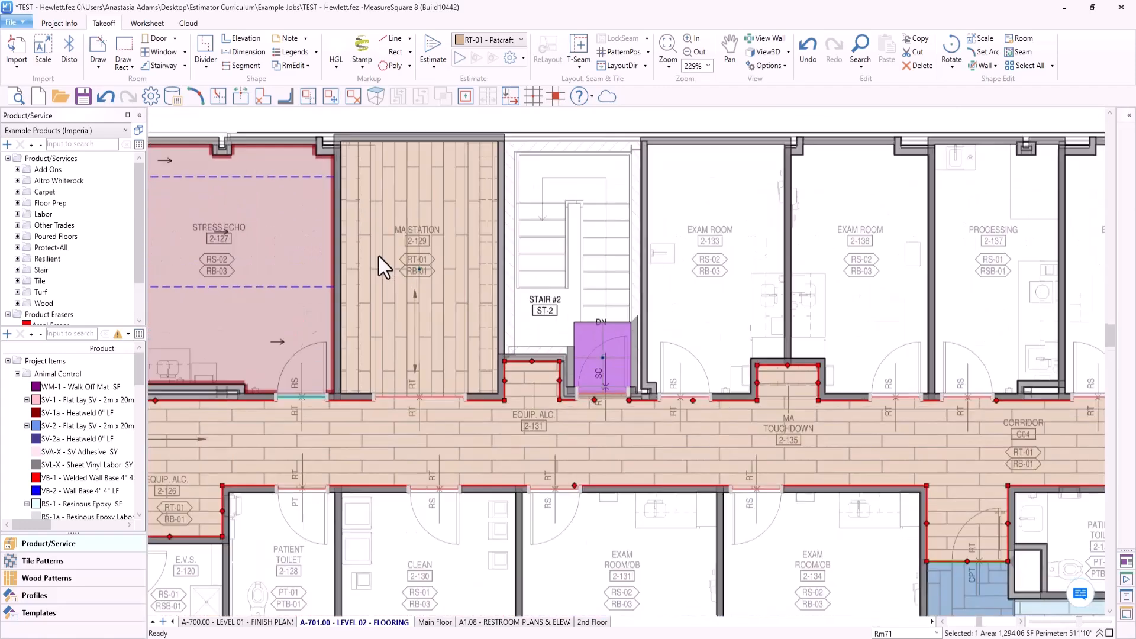
scroll(441, 359, "up", 5)
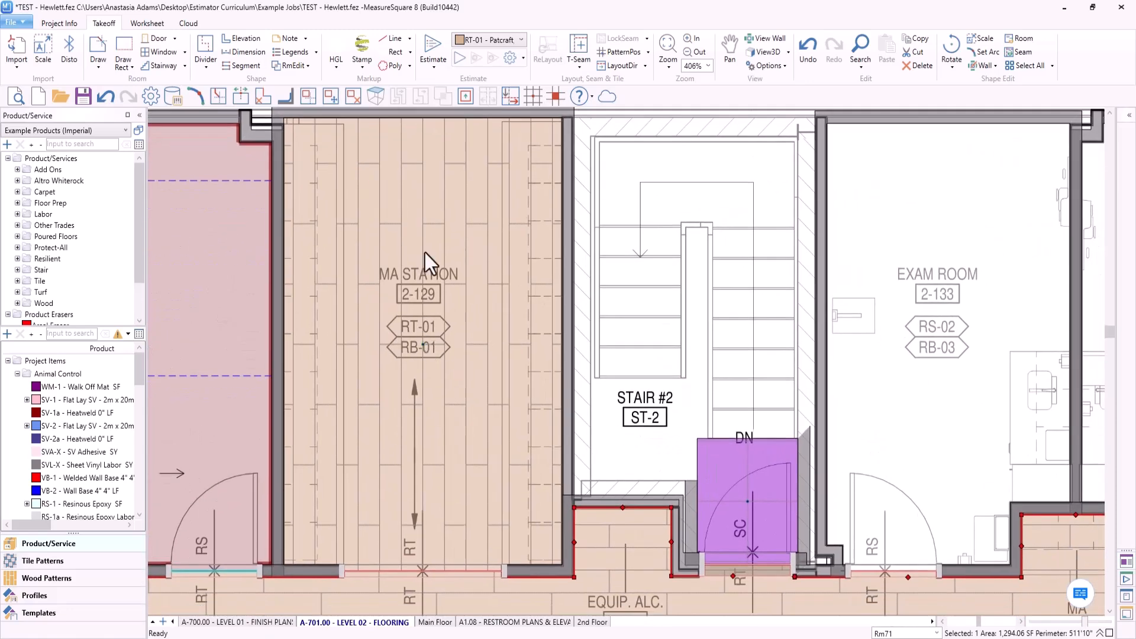
middle_click_drag(417, 316, 402, 300)
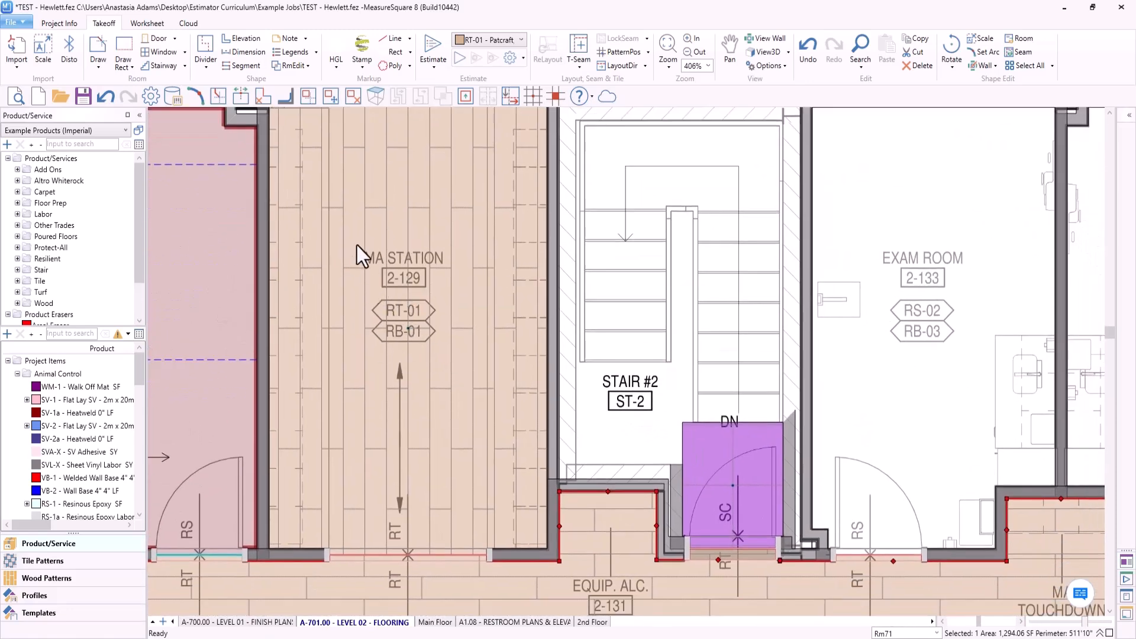
middle_click_drag(465, 351, 475, 337)
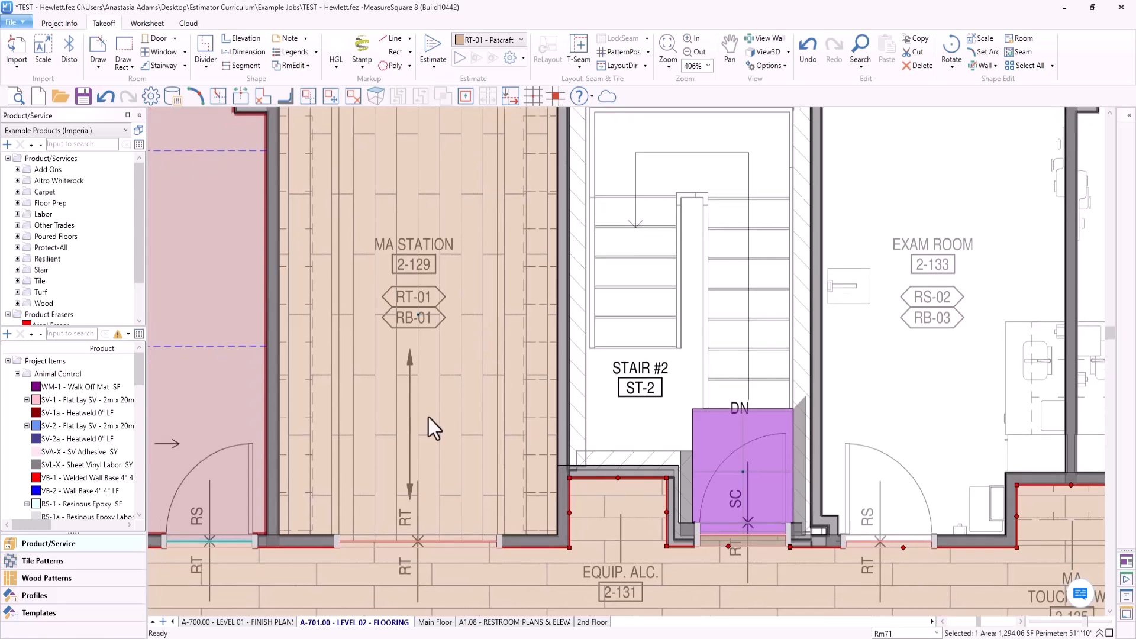
- Select the RT-01 flooring in MA Station 2-129 and examine its plank cuts along the side walls and its quantities
scroll(429, 417, "up", 3)
scroll(372, 393, "down", 1)
middle_click_drag(383, 391, 400, 446)
left_click(398, 501)
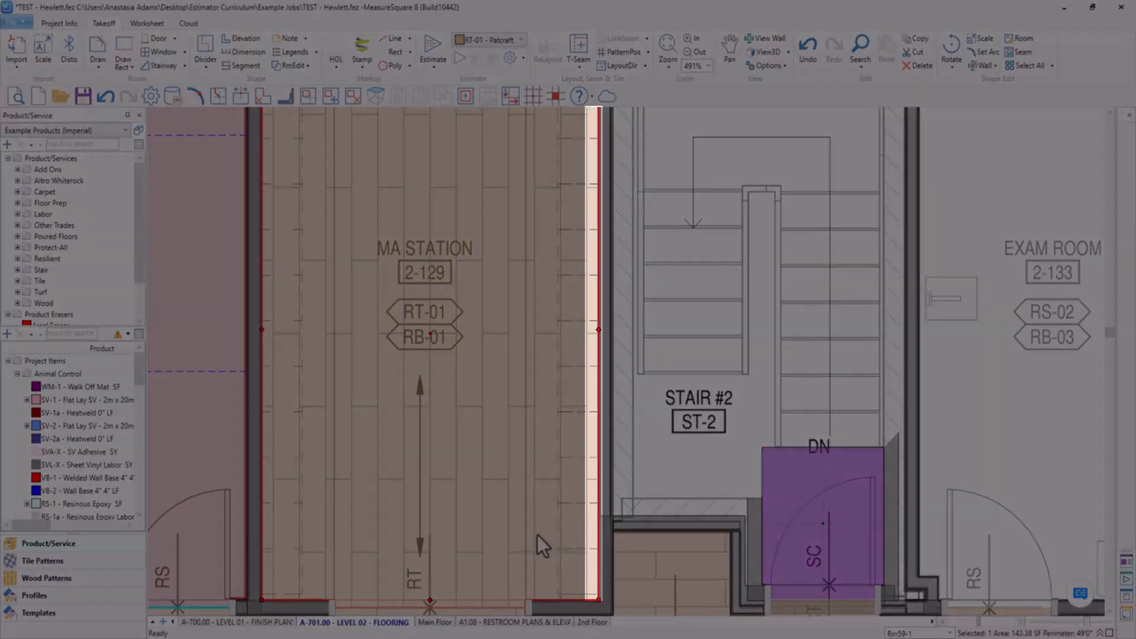
scroll(521, 459, "down", 2)
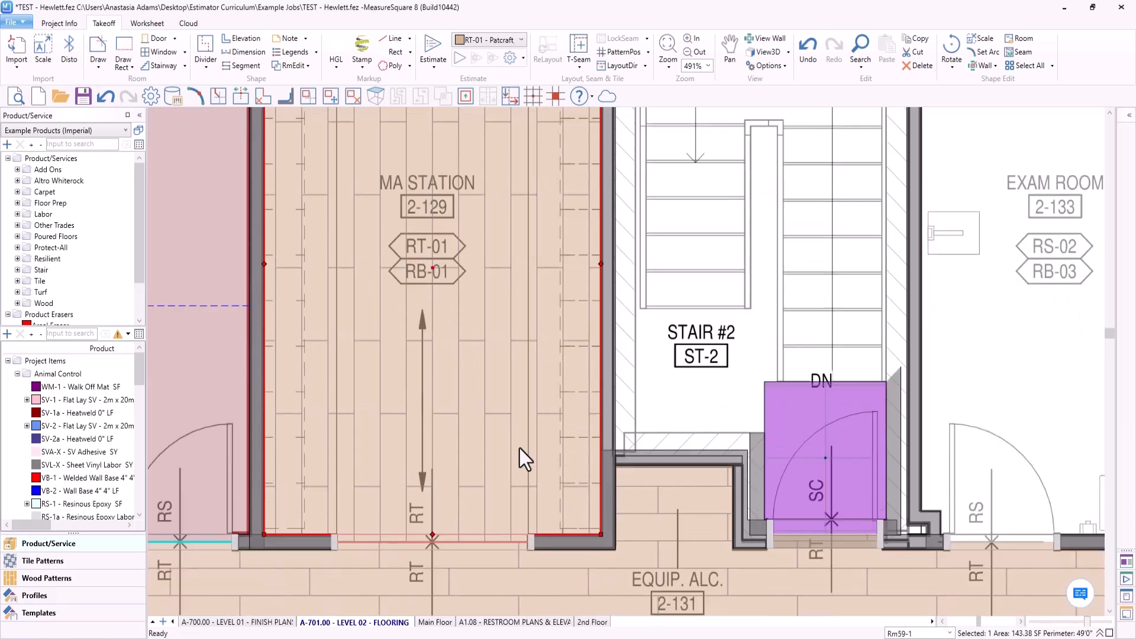
mouse_move(520, 442)
scroll(280, 507, "down", 3)
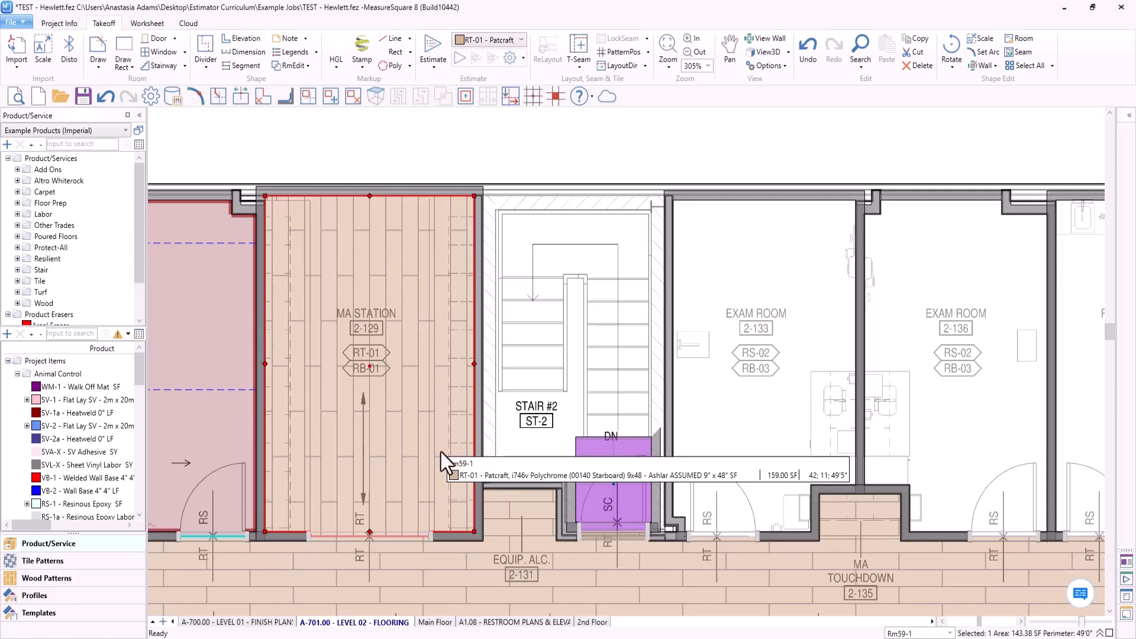
scroll(452, 456, "up", 2)
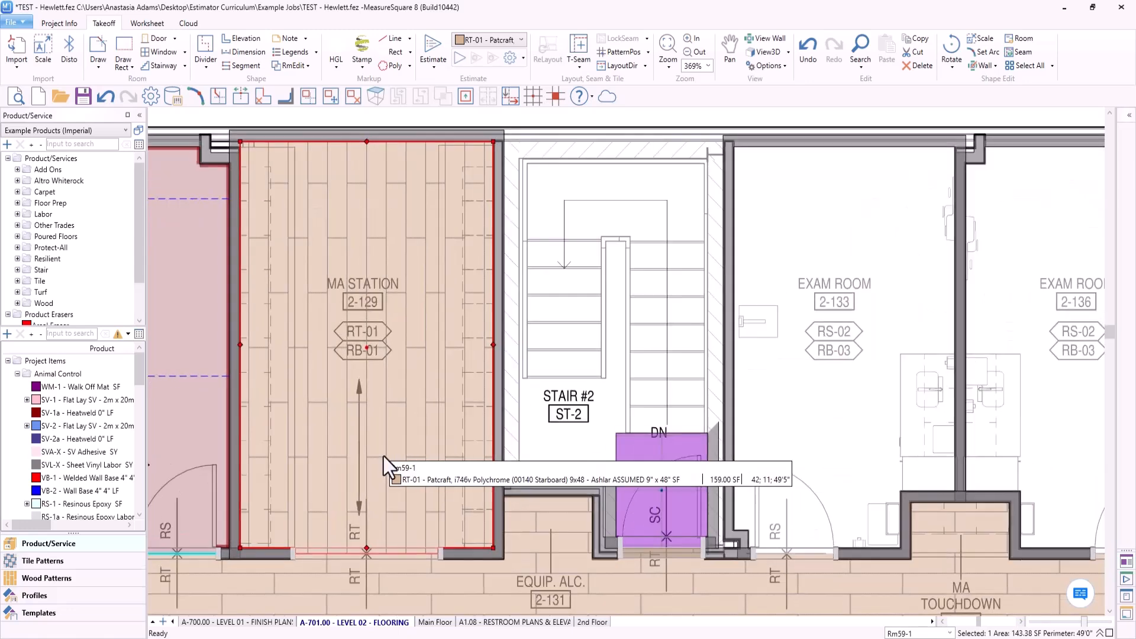
middle_click_drag(440, 441, 471, 437)
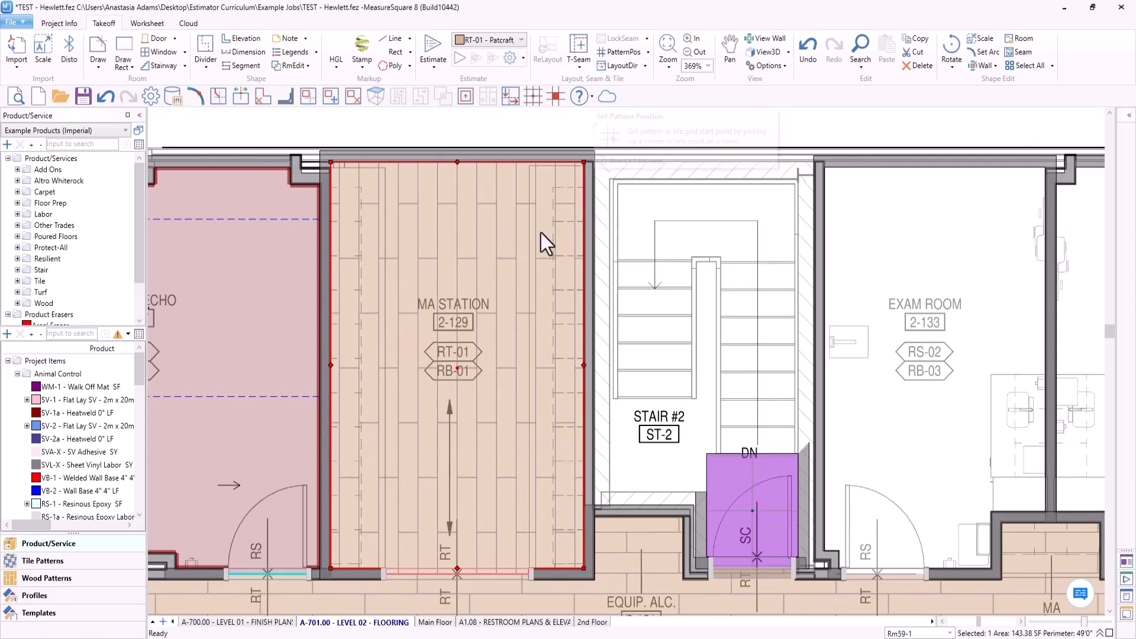
left_click(630, 54)
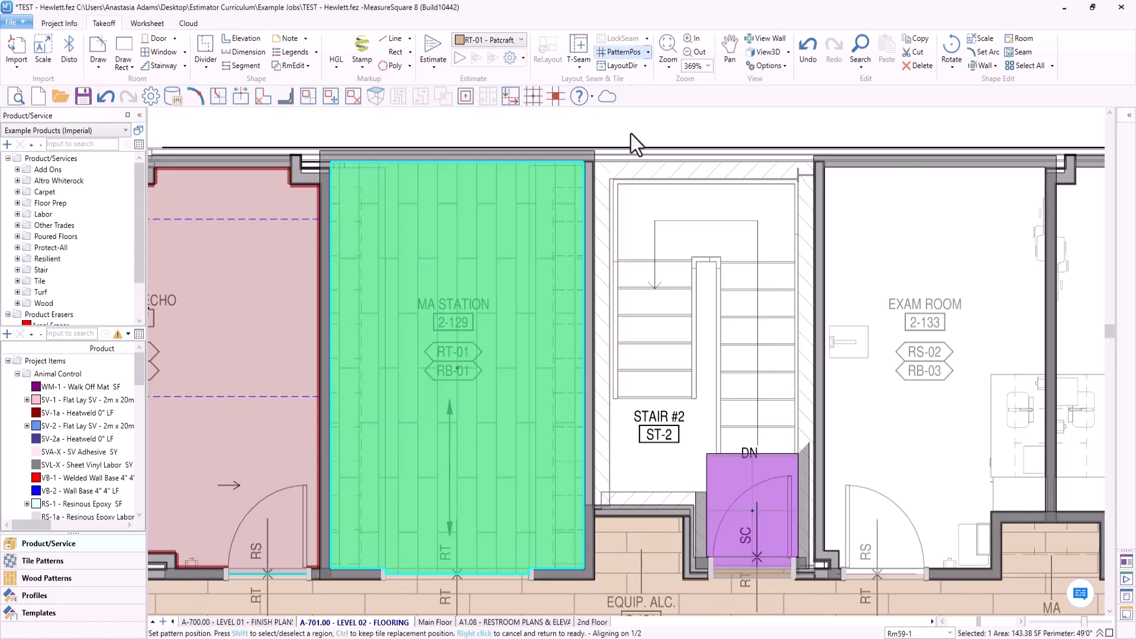
scroll(664, 230, "down", 4)
middle_click_drag(657, 237, 646, 217)
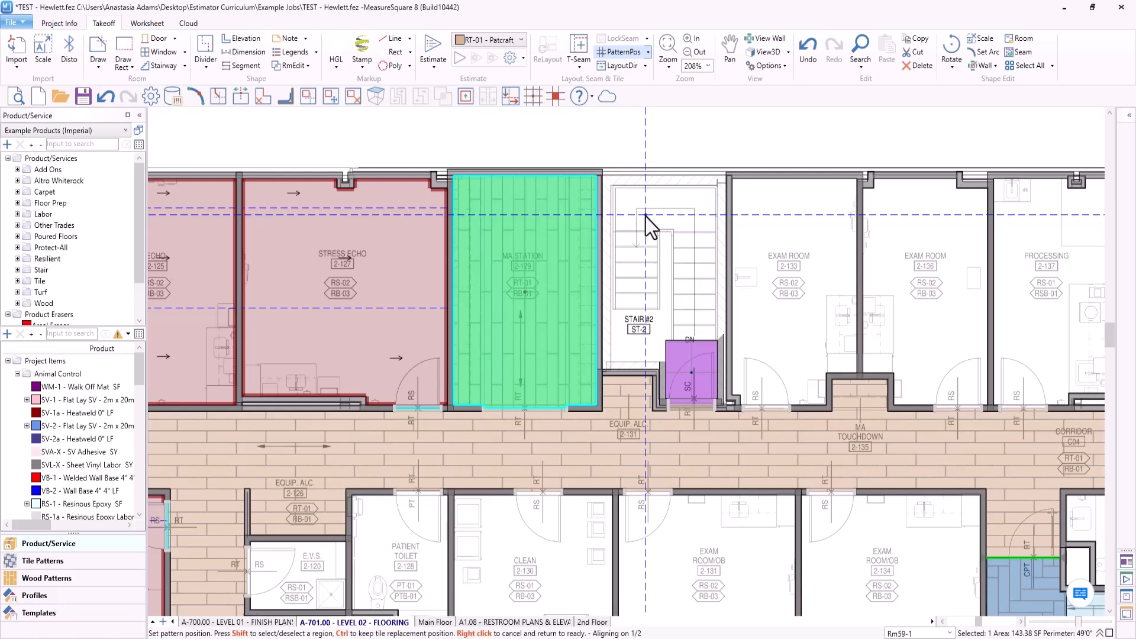
right_click(645, 217)
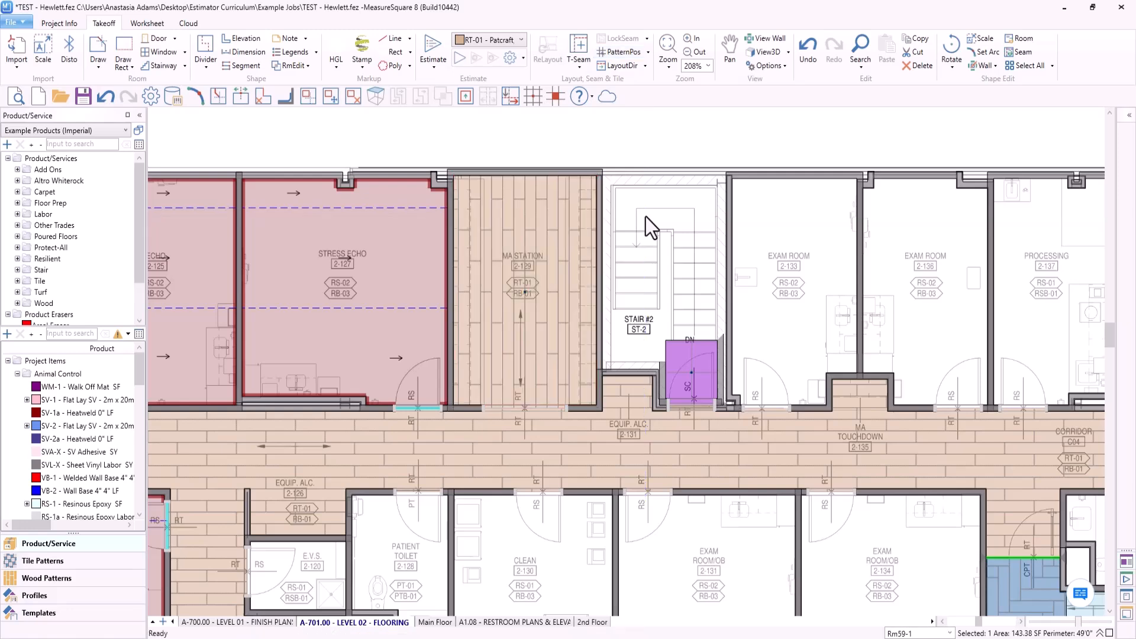
right_click(645, 217)
scroll(638, 216, "down", 5)
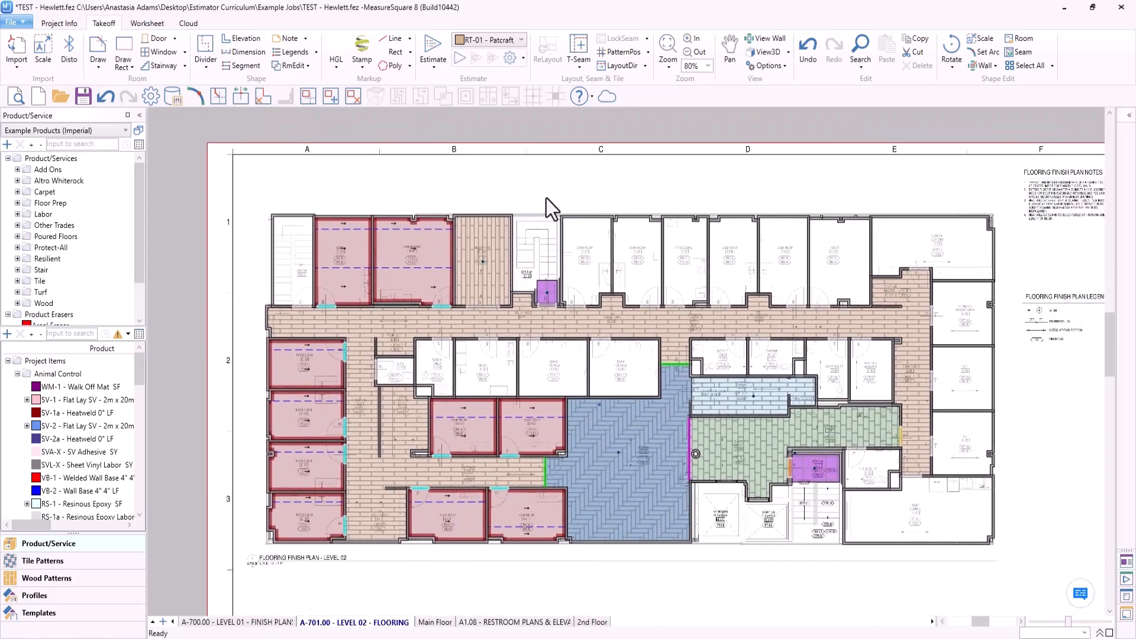
left_click(617, 52)
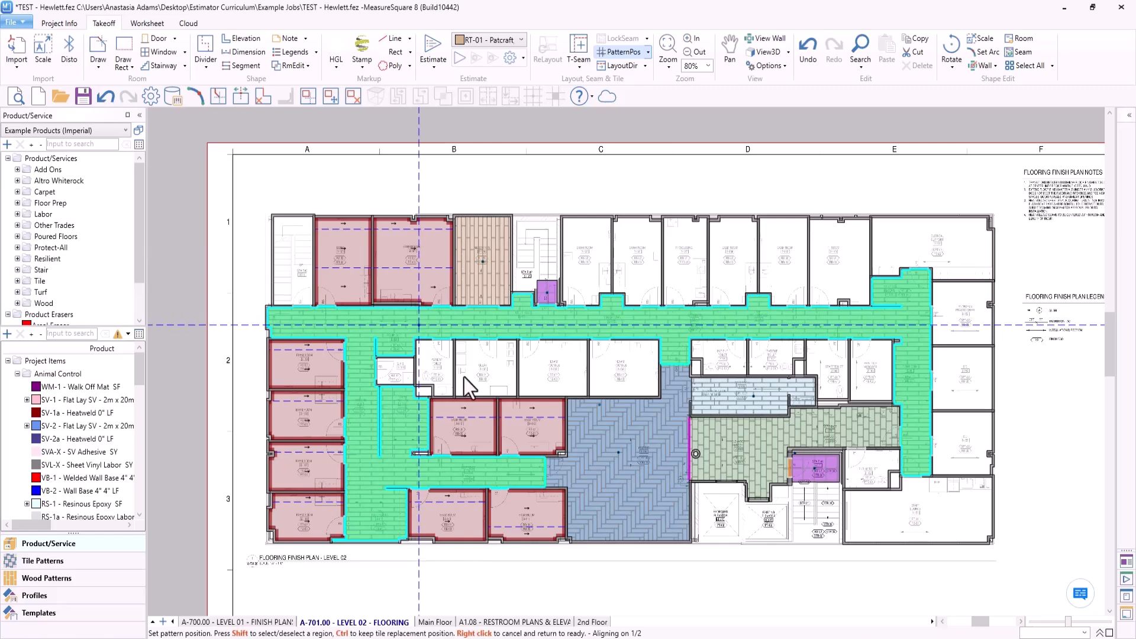
right_click(618, 204)
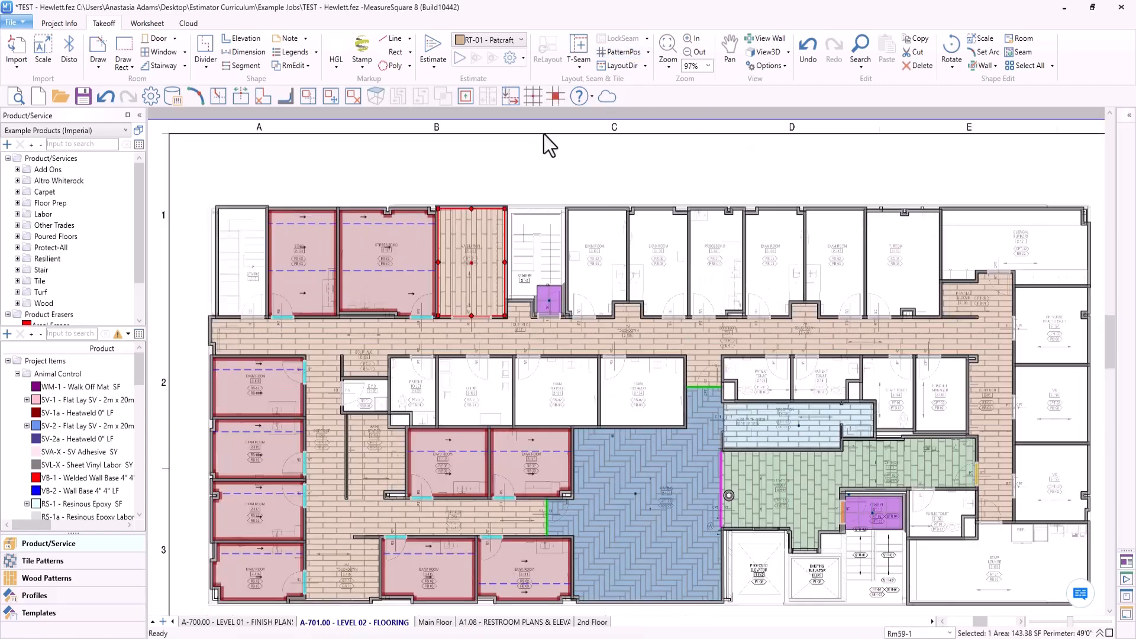
- Set the pattern position of the RT-01 planks in MA Station 2-129 to the doorway edge, in line with the plank seam near its centre
scroll(510, 271, "up", 10)
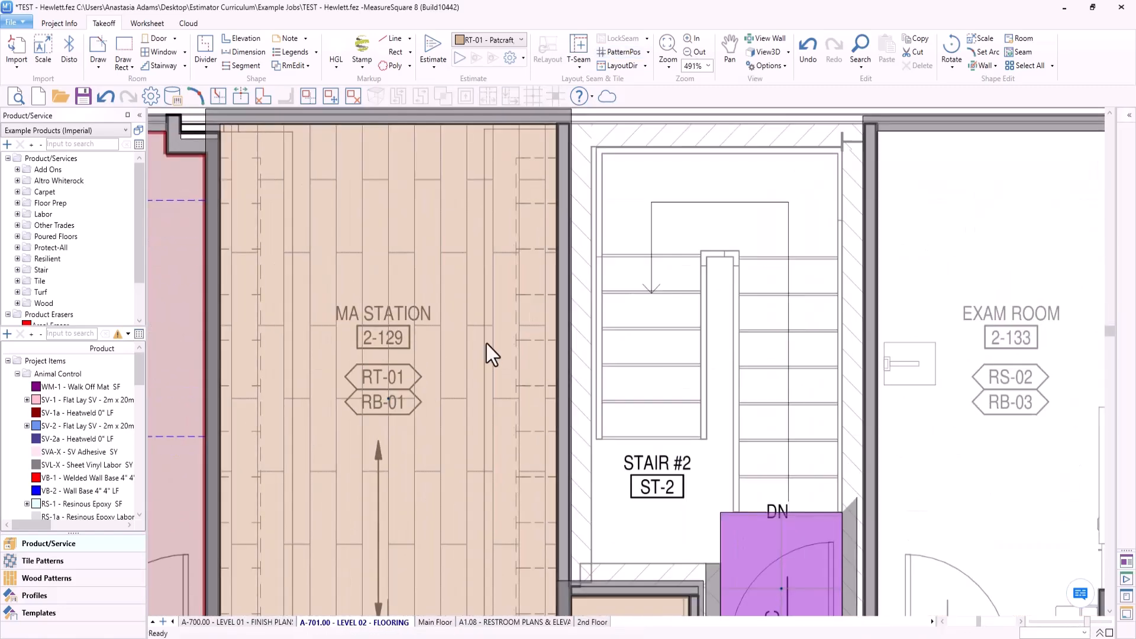
middle_click_drag(522, 324, 580, 256)
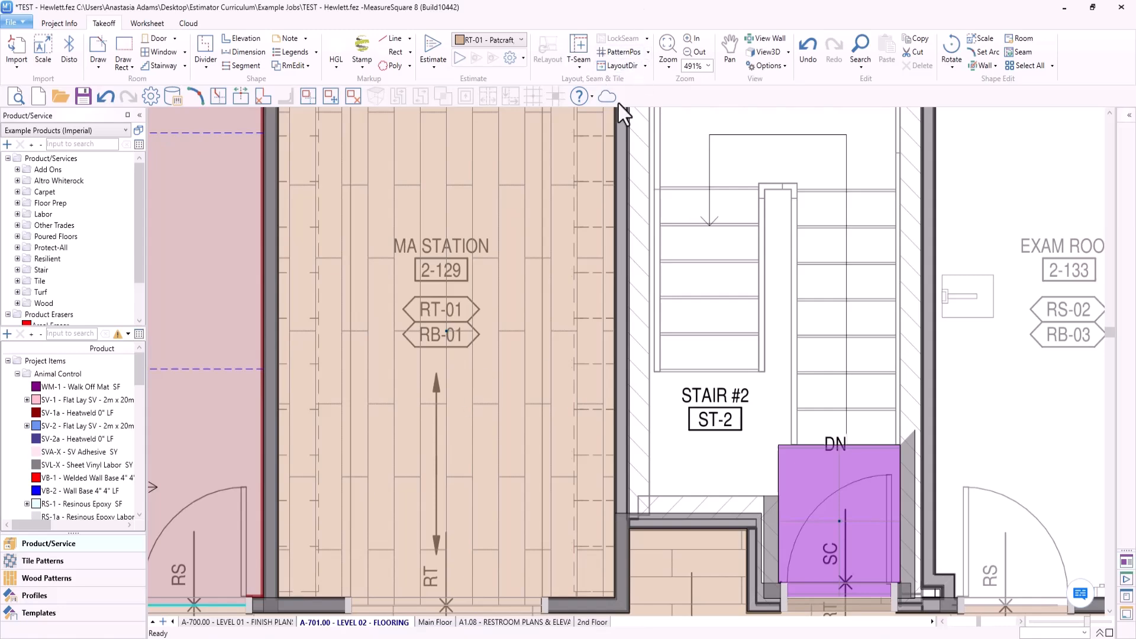
left_click(615, 52)
middle_click_drag(470, 337, 486, 245)
middle_click_drag(466, 306, 465, 219)
left_click(292, 419)
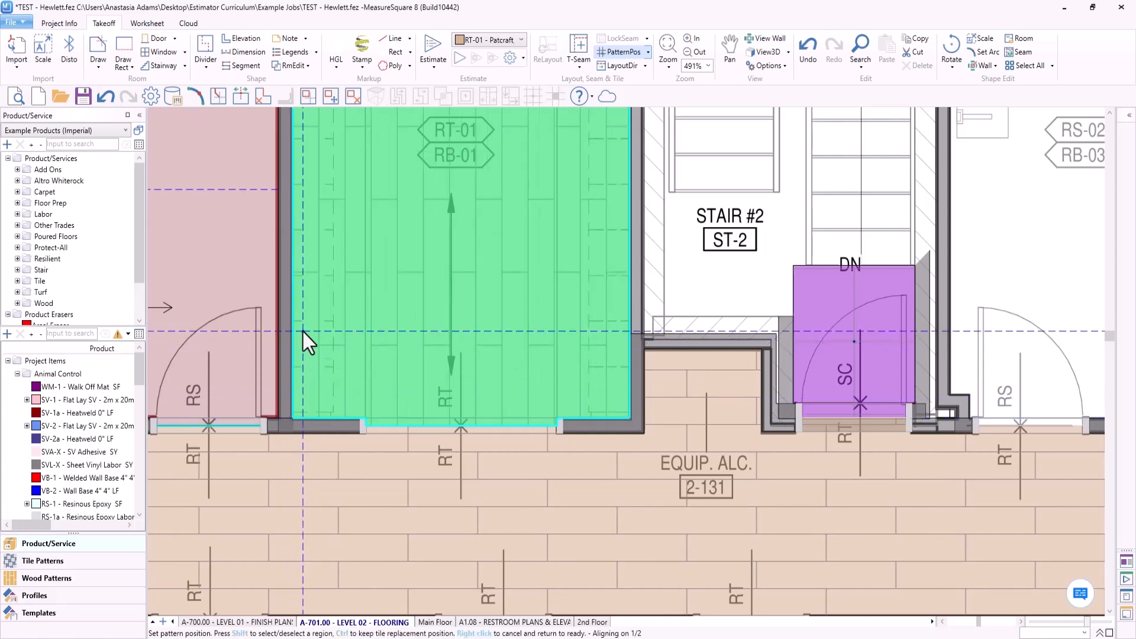
scroll(480, 379, "up", 1)
scroll(488, 395, "up", 2)
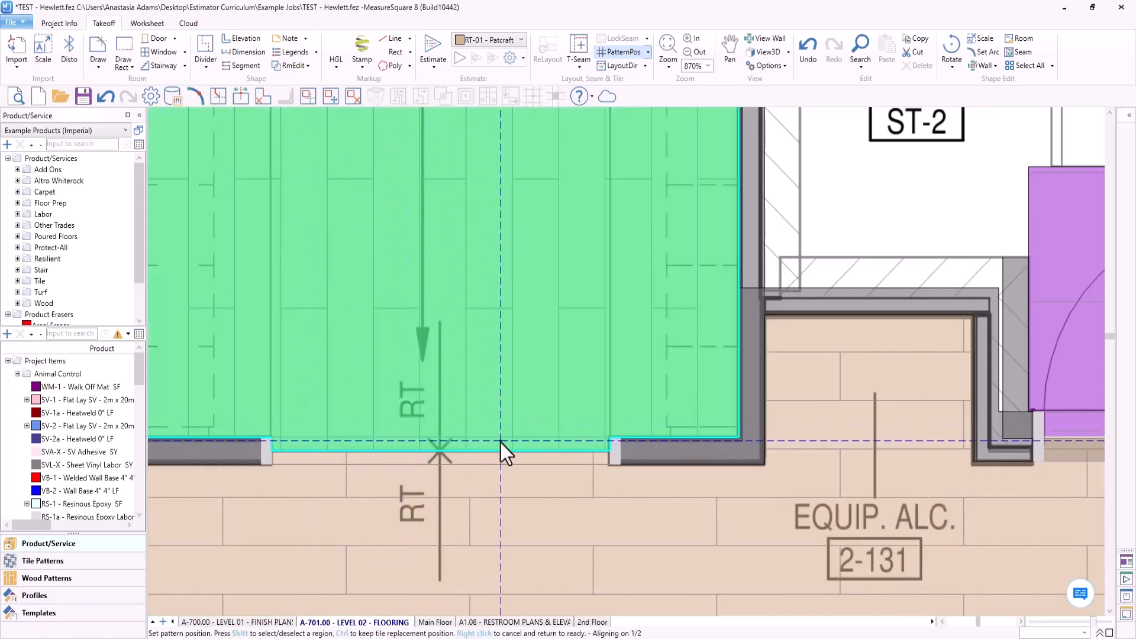
scroll(486, 448, "up", 4)
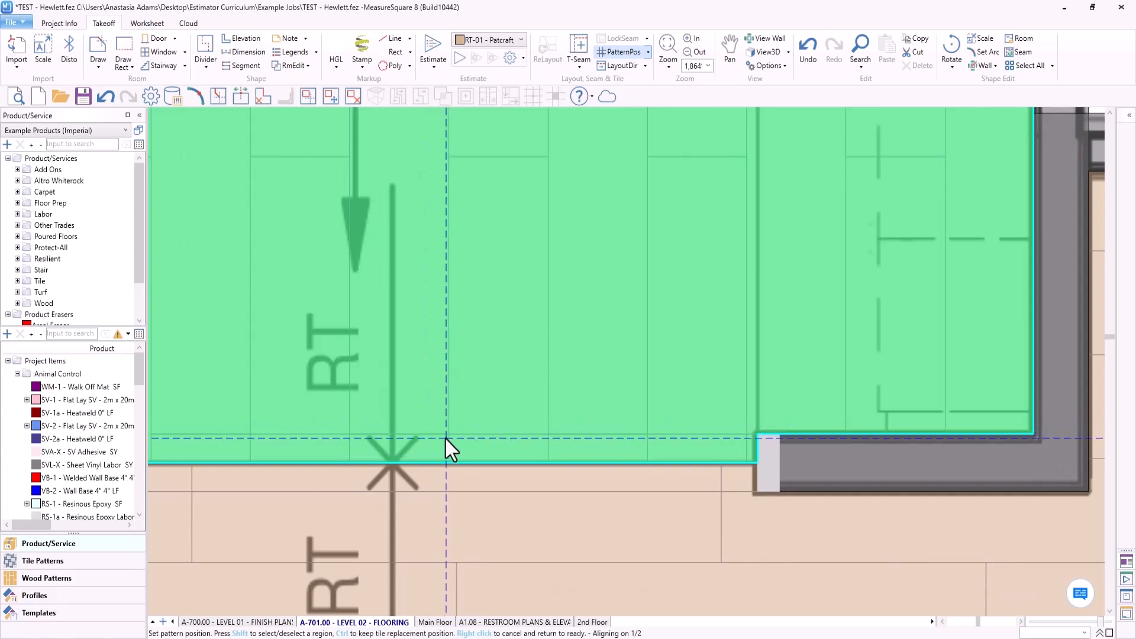
left_click(348, 464)
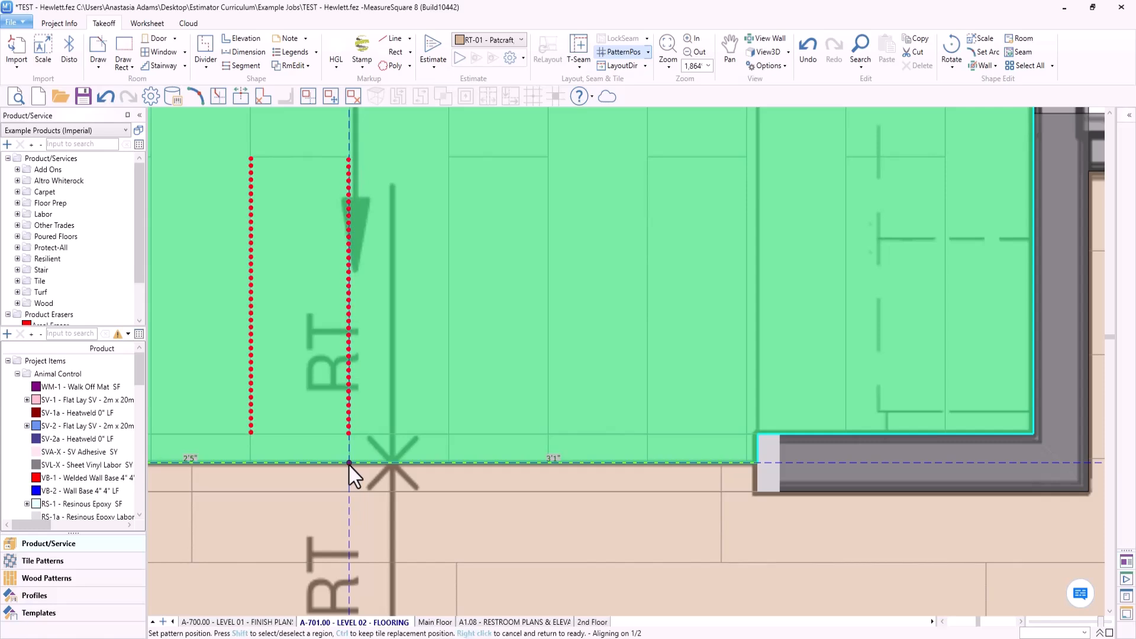
left_click(349, 465)
scroll(357, 449, "down", 8)
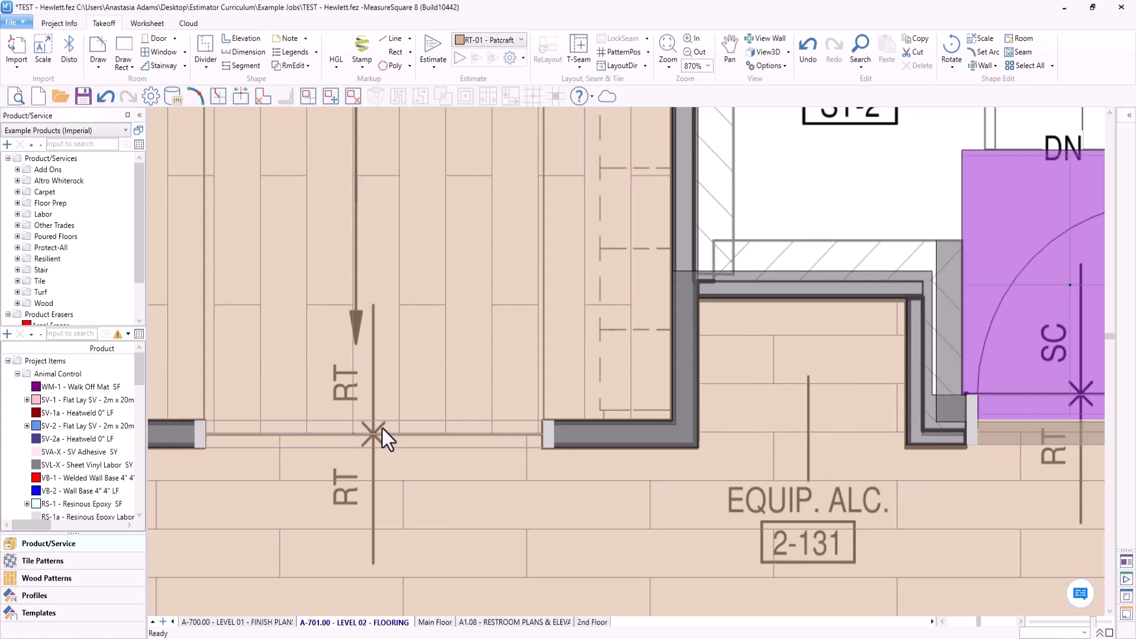
- Select the RT-01 corridor flooring and compare its plank direction with the arrows near station 2-114 and MA Touchdown 2-115
mouse_move(383, 429)
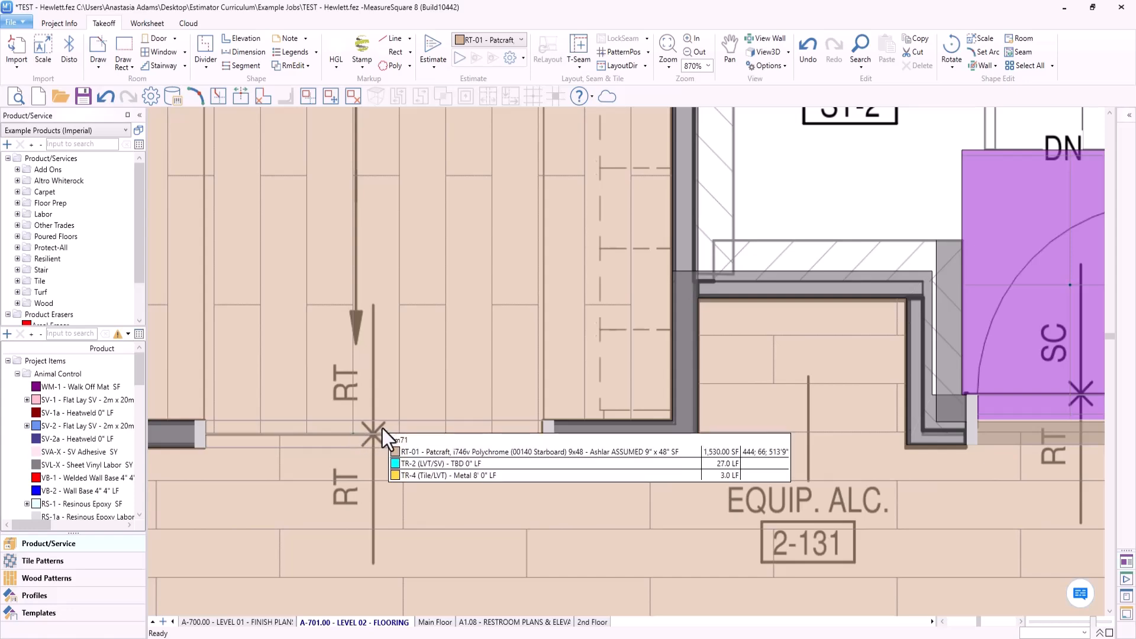
scroll(382, 429, "down", 15)
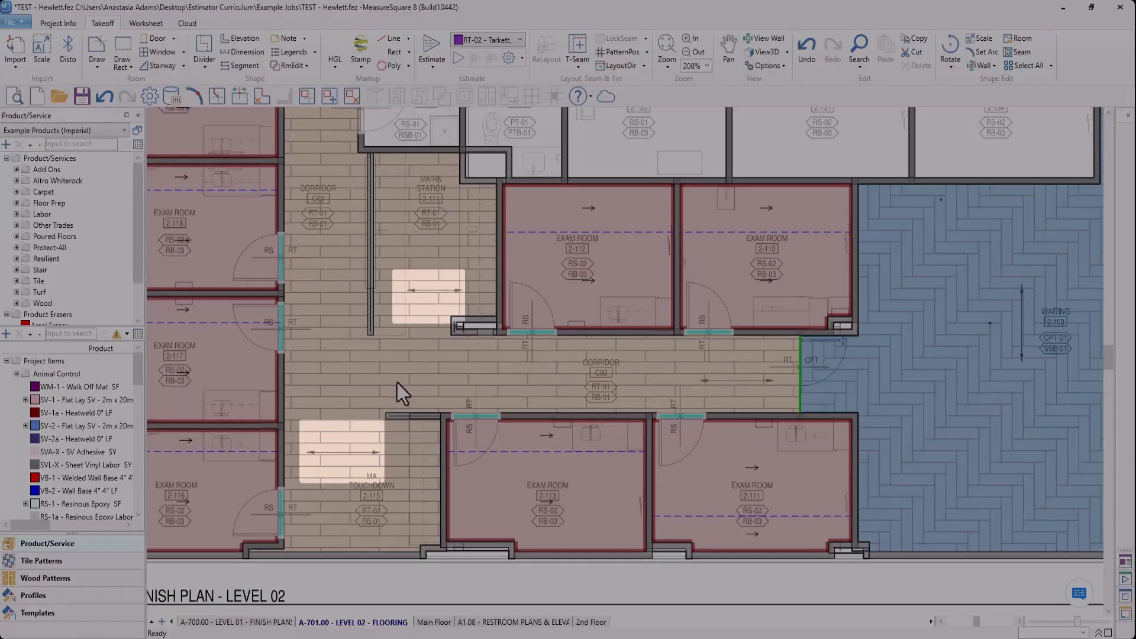
left_click(397, 382)
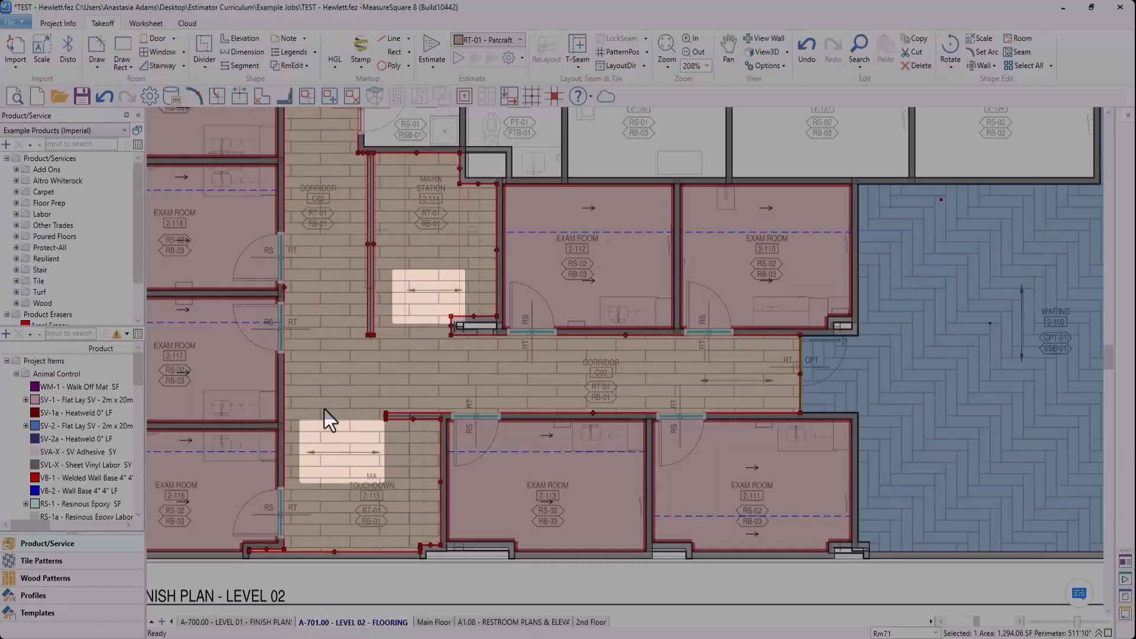
scroll(367, 382, "down", 4)
middle_click_drag(367, 383, 562, 391)
left_click(562, 247)
scroll(560, 383, "up", 4)
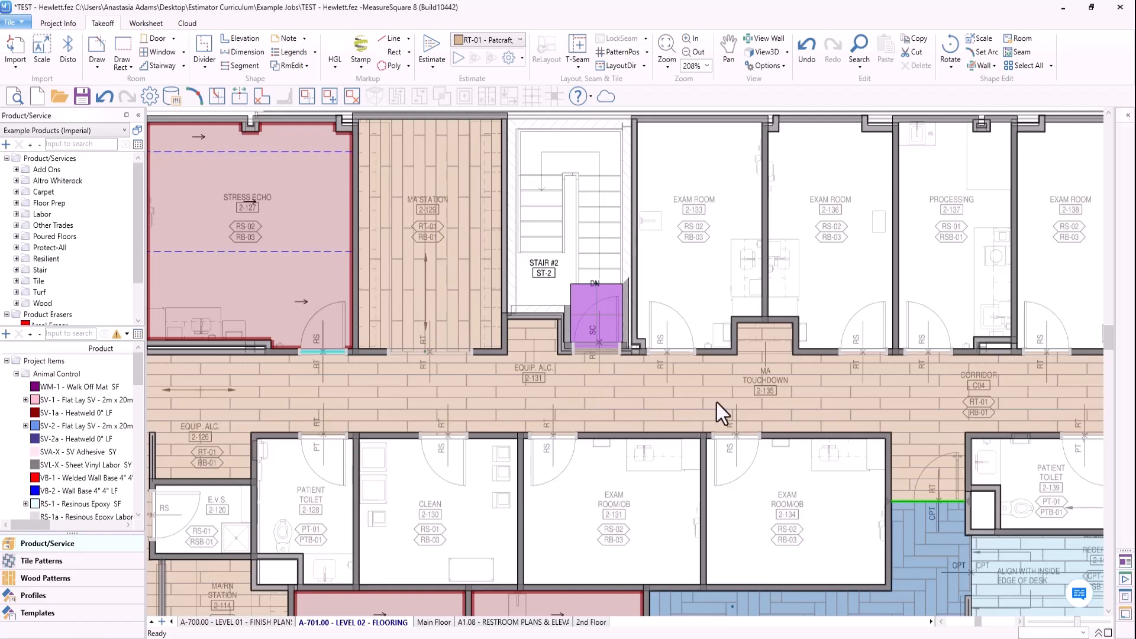
- Compare the RT-01 plank direction in the corridor and MA Station 2-129 with the direction arrows on the plan
mouse_move(720, 403)
middle_click_drag(227, 391, 411, 370)
scroll(408, 370, "up", 2)
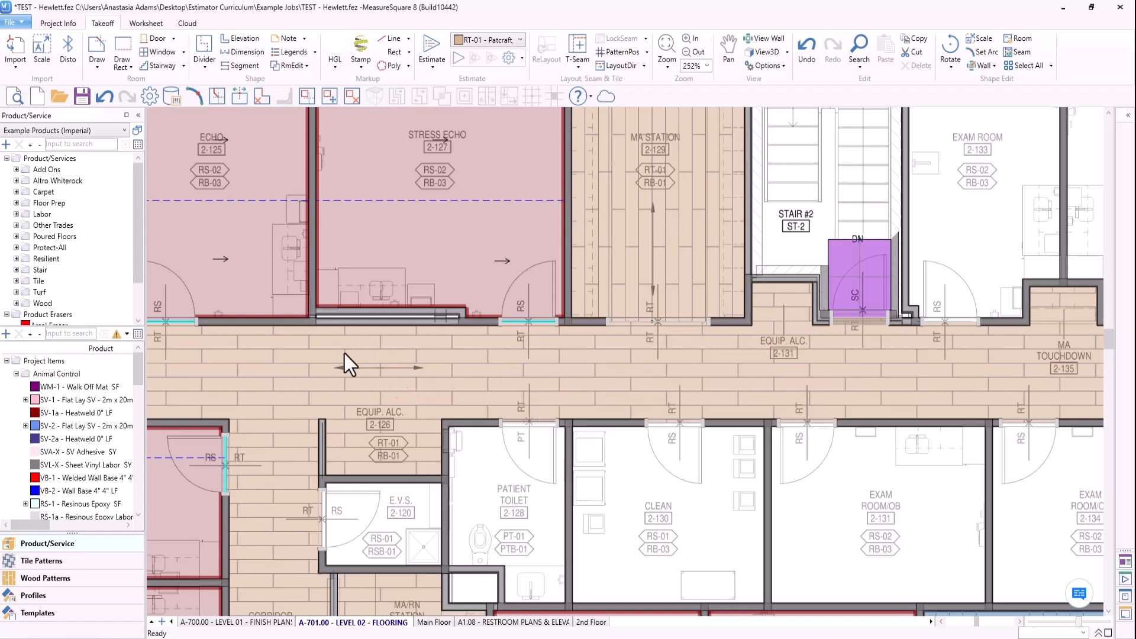
middle_click_drag(716, 332, 610, 412)
scroll(545, 301, "up", 3)
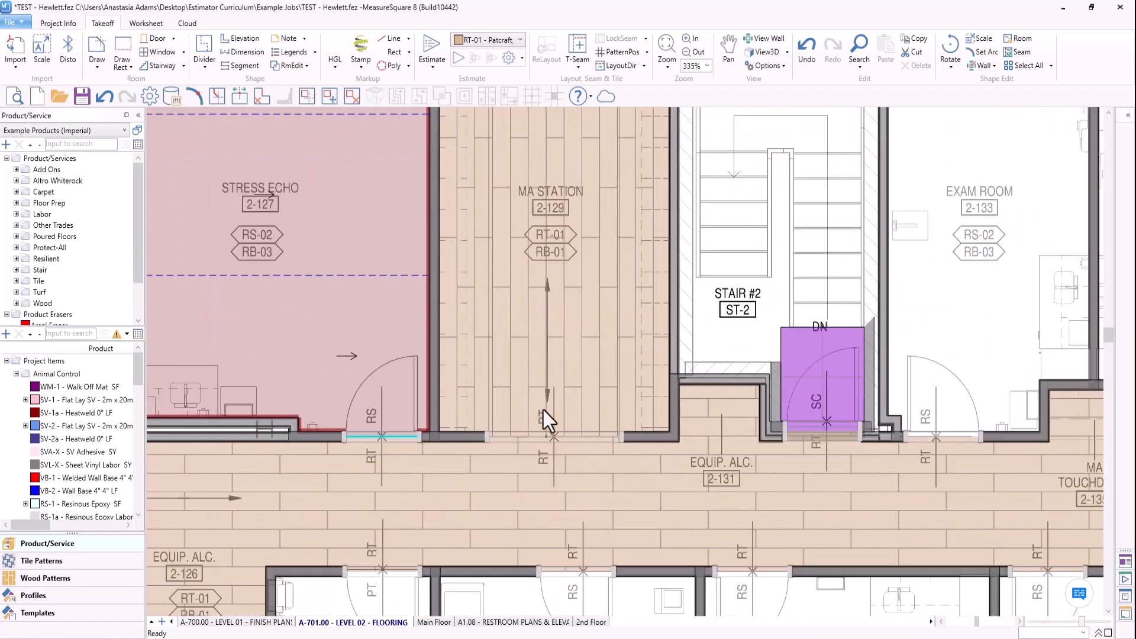
- Select the RT-01 flooring in MA Station 2-129, view the available layout direction options, and clear the selection
left_click(582, 331)
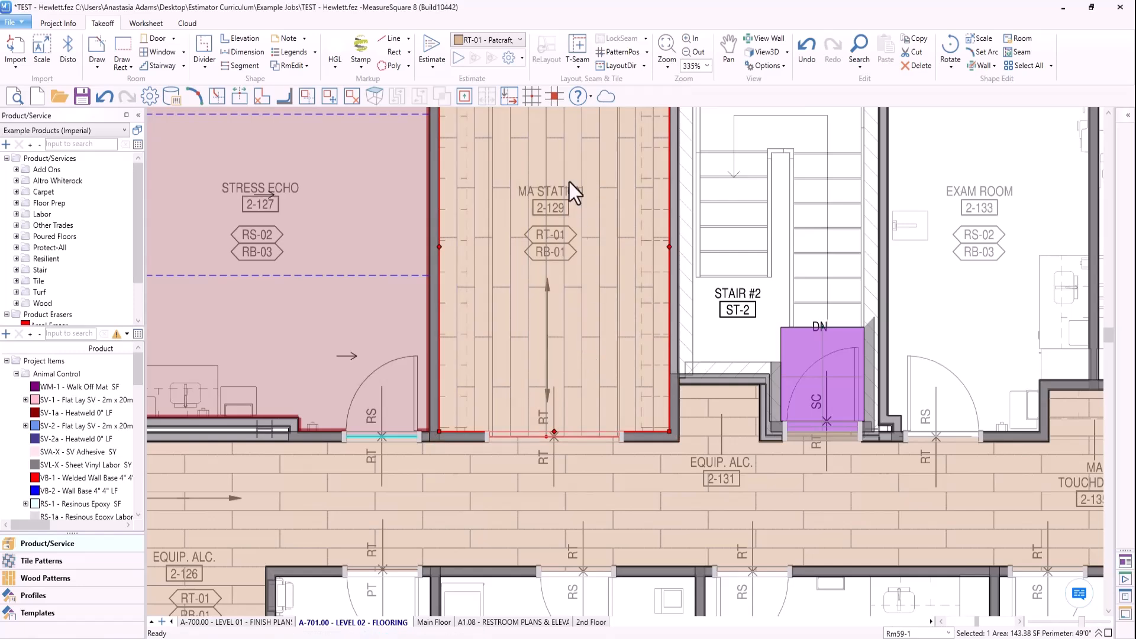
scroll(583, 280, "down", 4)
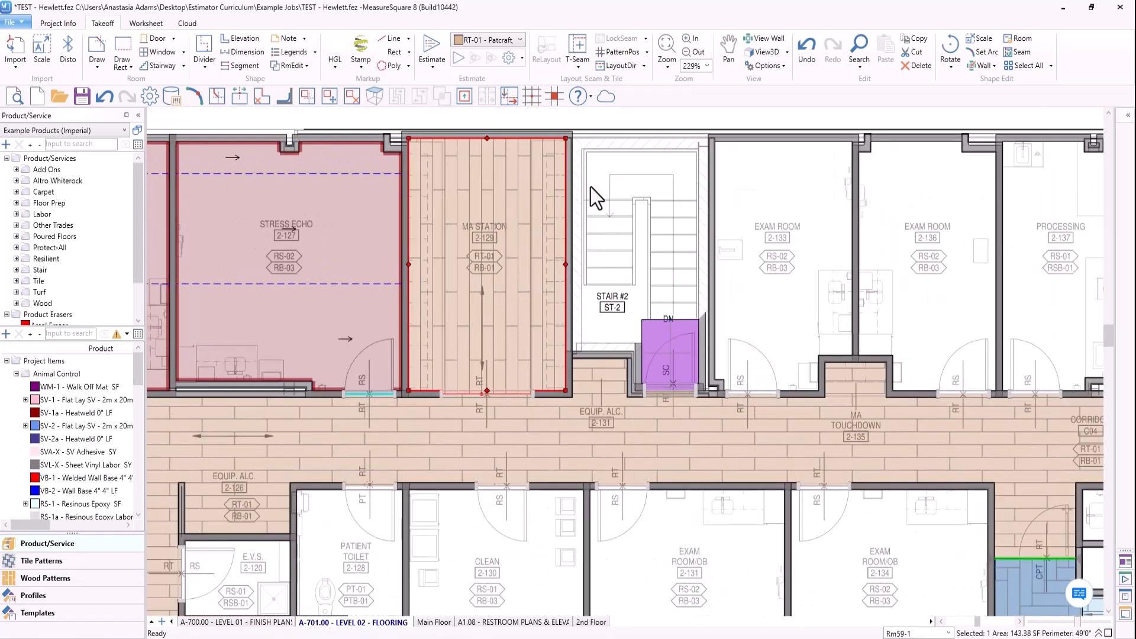
middle_click_drag(715, 433, 521, 375)
scroll(638, 429, "down", 2)
scroll(521, 375, "up", 1)
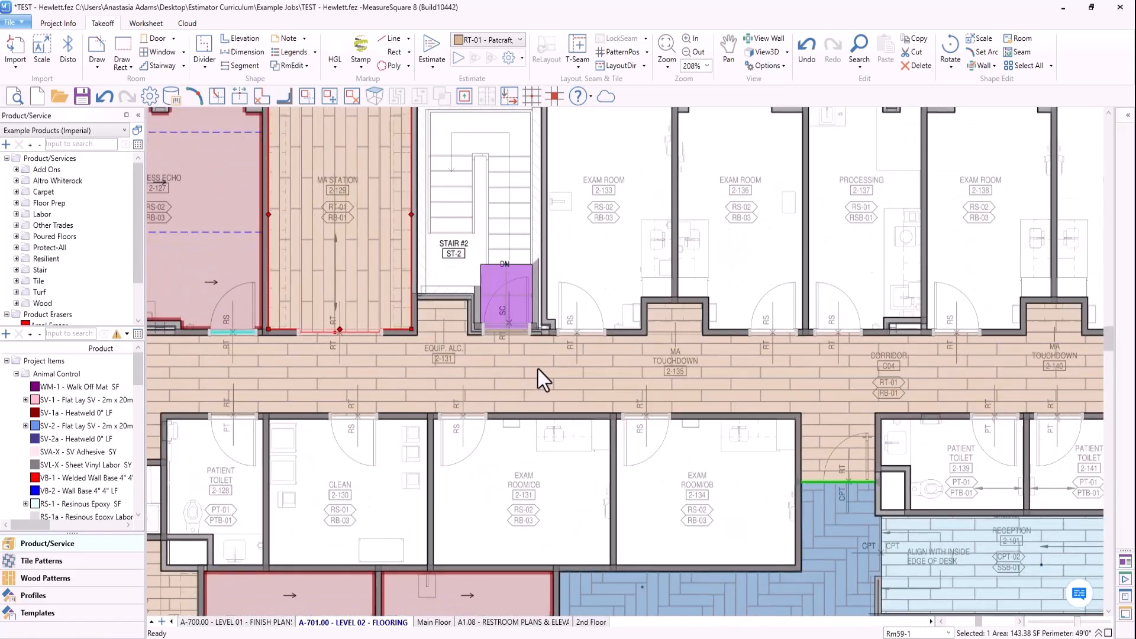
left_click(643, 67)
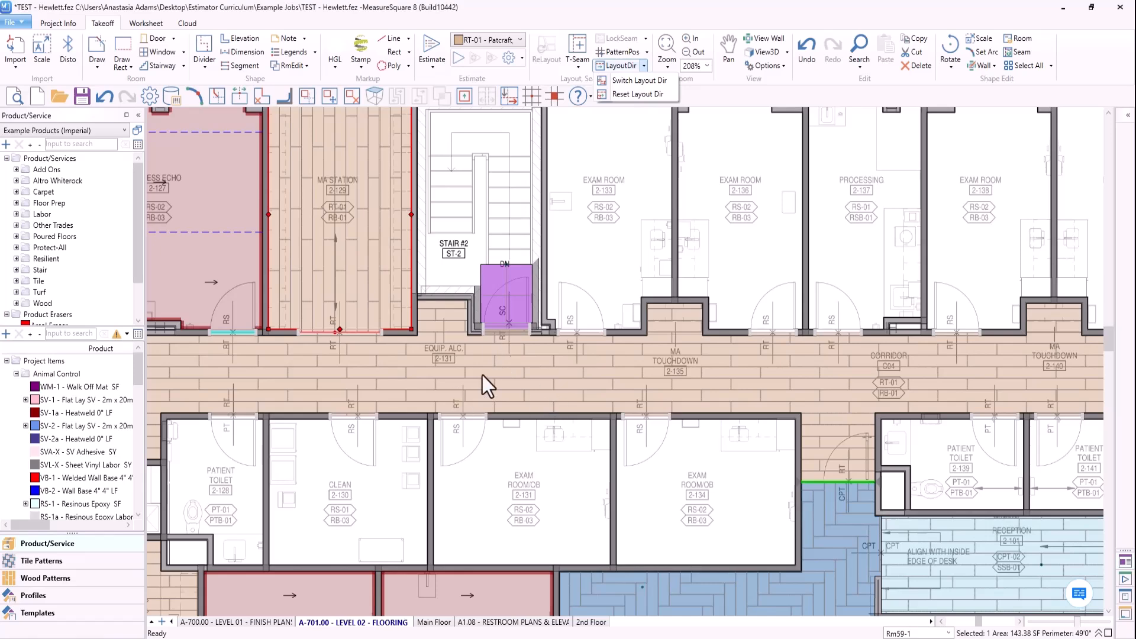
left_click(484, 232)
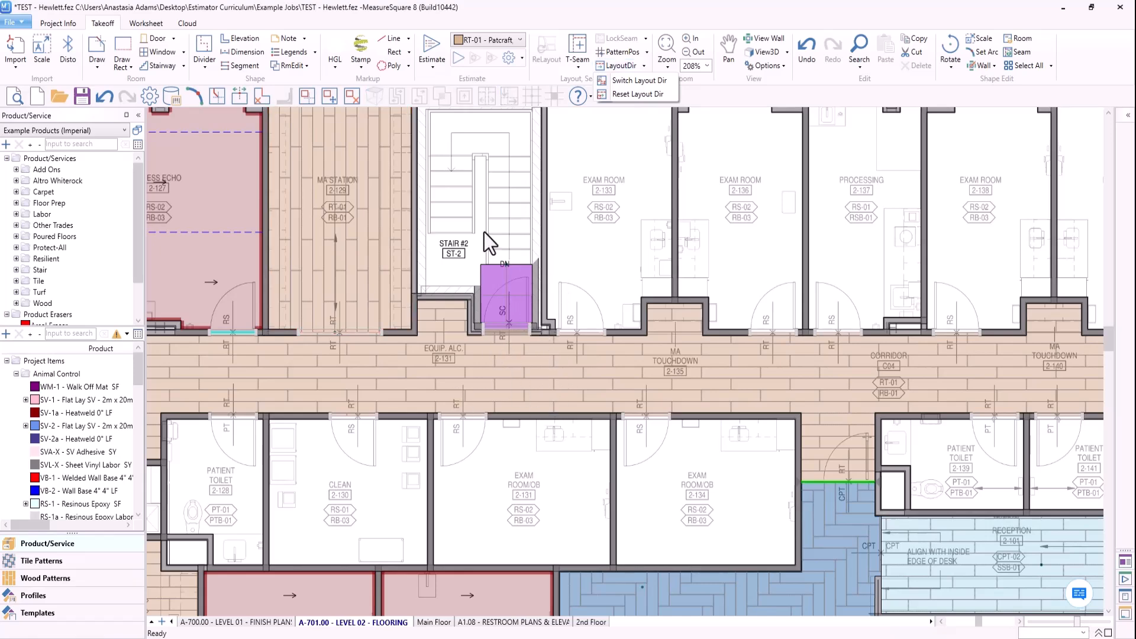
scroll(484, 231, "down", 4)
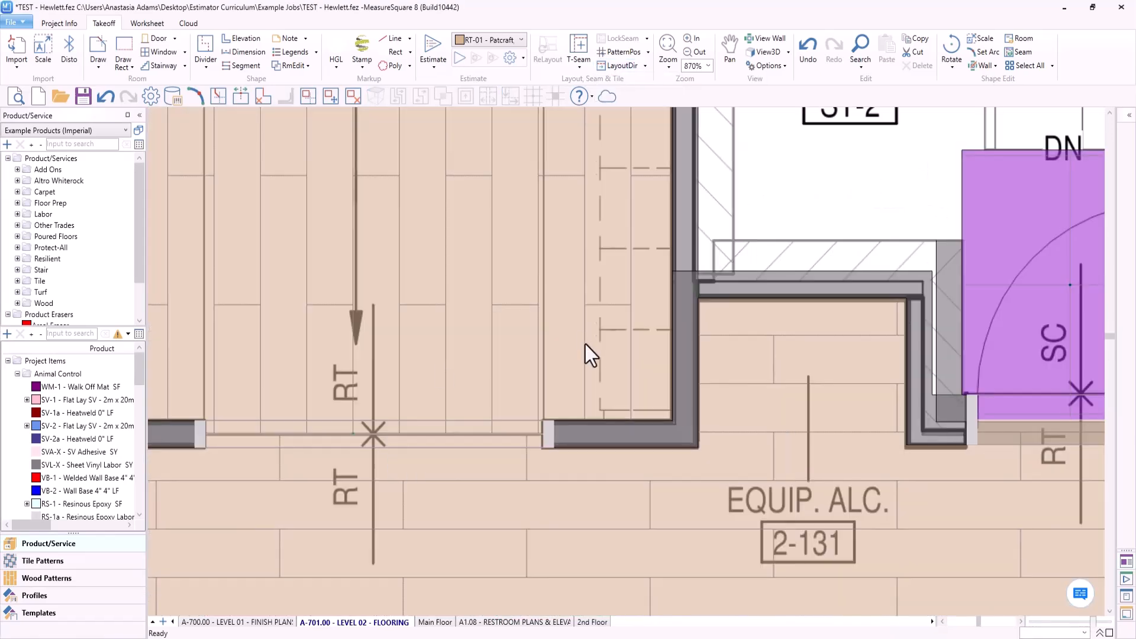
scroll(707, 218, "down", 1)
scroll(707, 218, "down", 1)
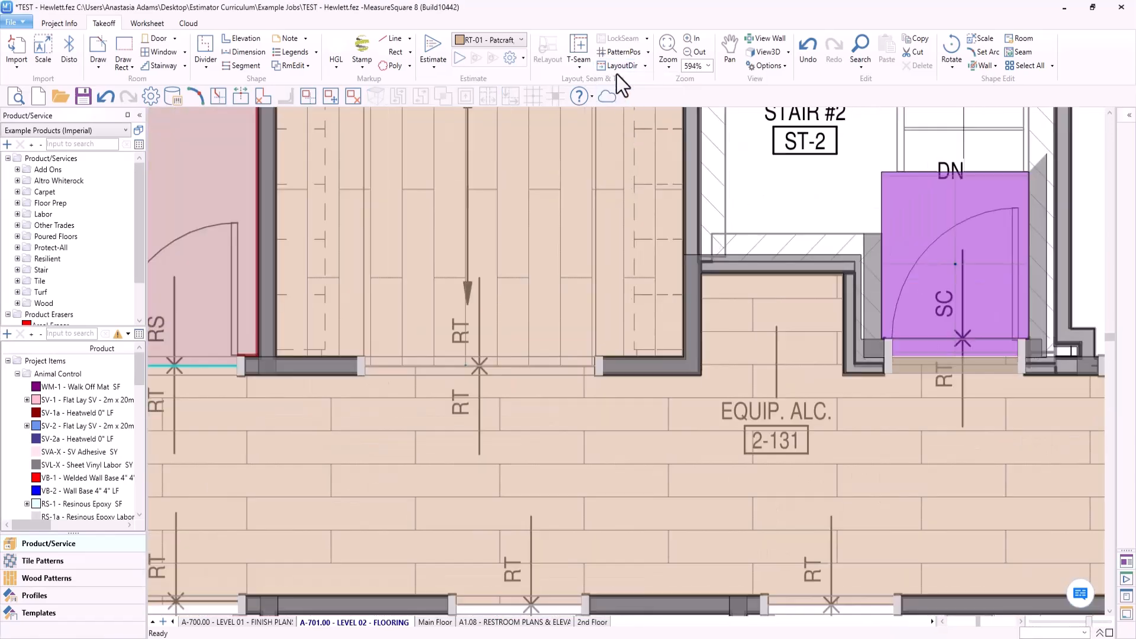
left_click(618, 54)
scroll(766, 180, "down", 2)
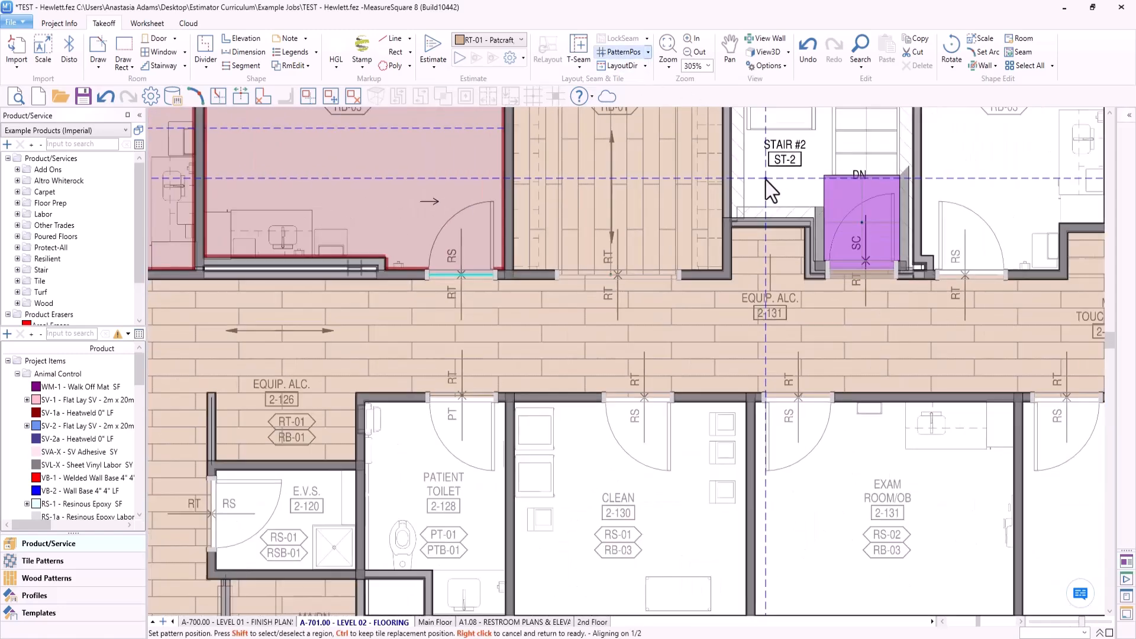
middle_click_drag(788, 178, 359, 237)
scroll(404, 225, "up", 4)
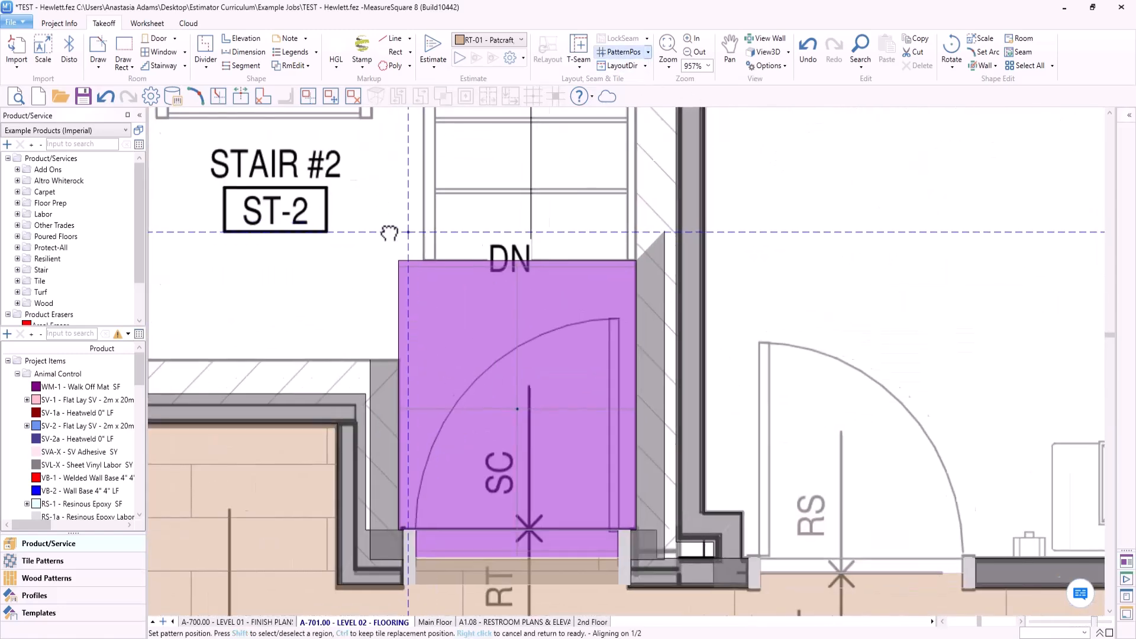
right_click(247, 212)
- Select the RT-02 tile at the Stair #2 landing and examine its seams and cuts along the walls, stair edge and doorway
scroll(468, 296, "up", 2)
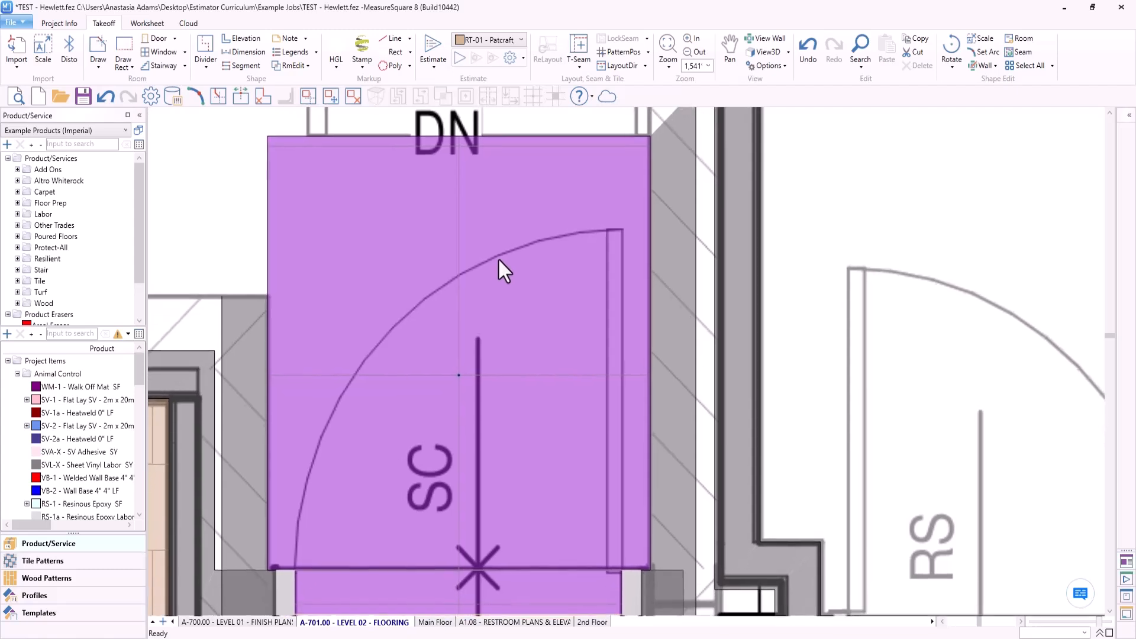
left_click(507, 297)
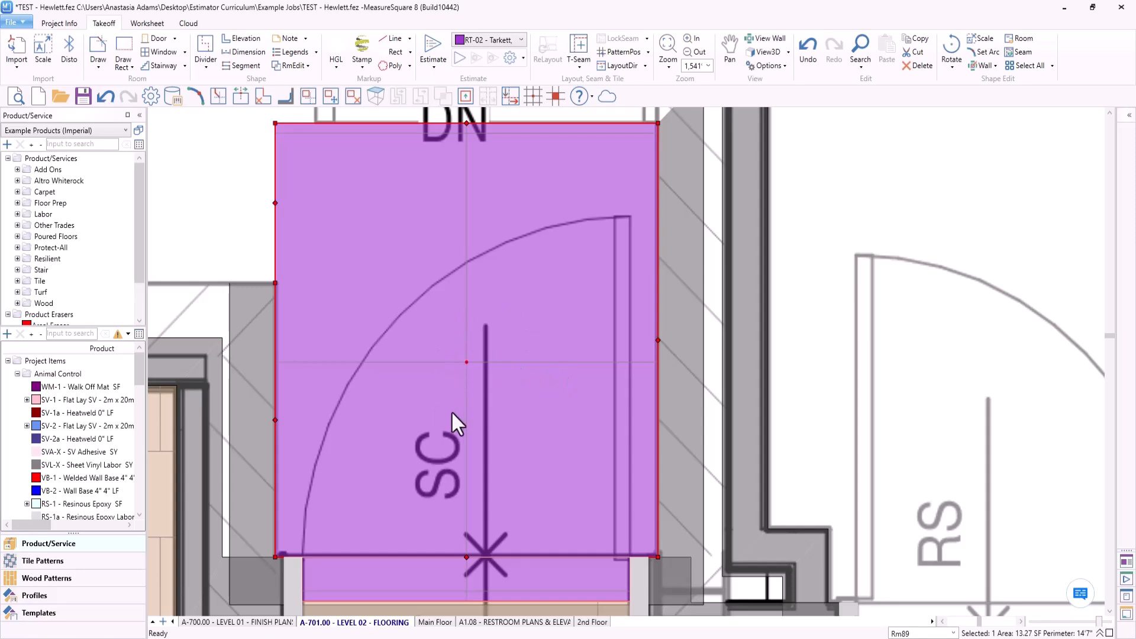
scroll(454, 411, "down", 1)
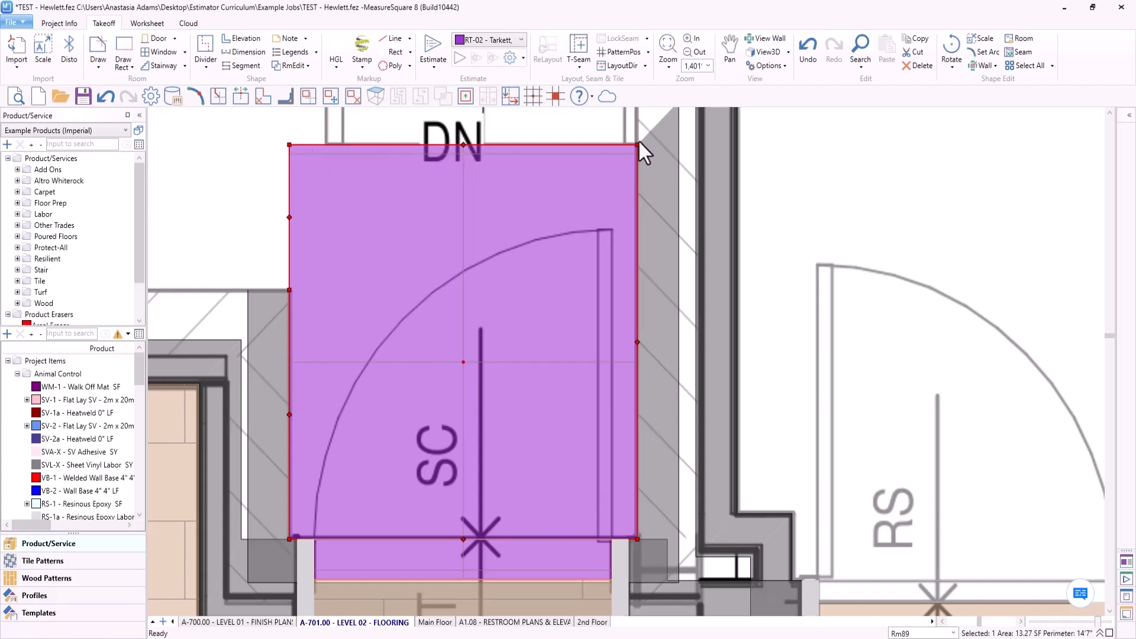
scroll(406, 323, "up", 3)
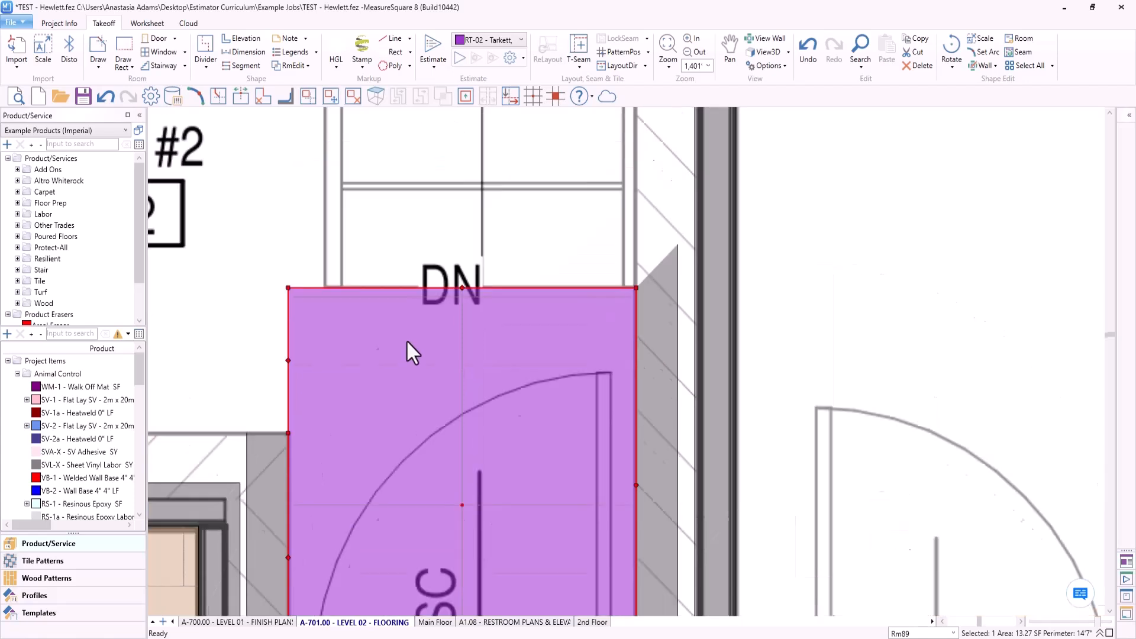
scroll(475, 416, "down", 5)
scroll(409, 458, "up", 5)
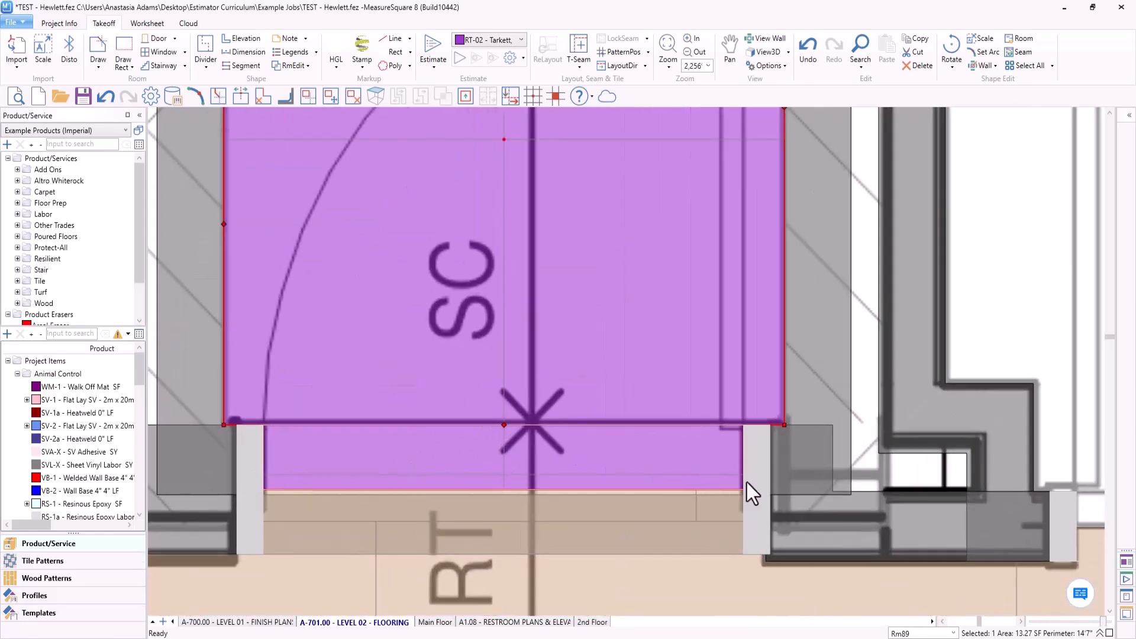
scroll(449, 479, "down", 4)
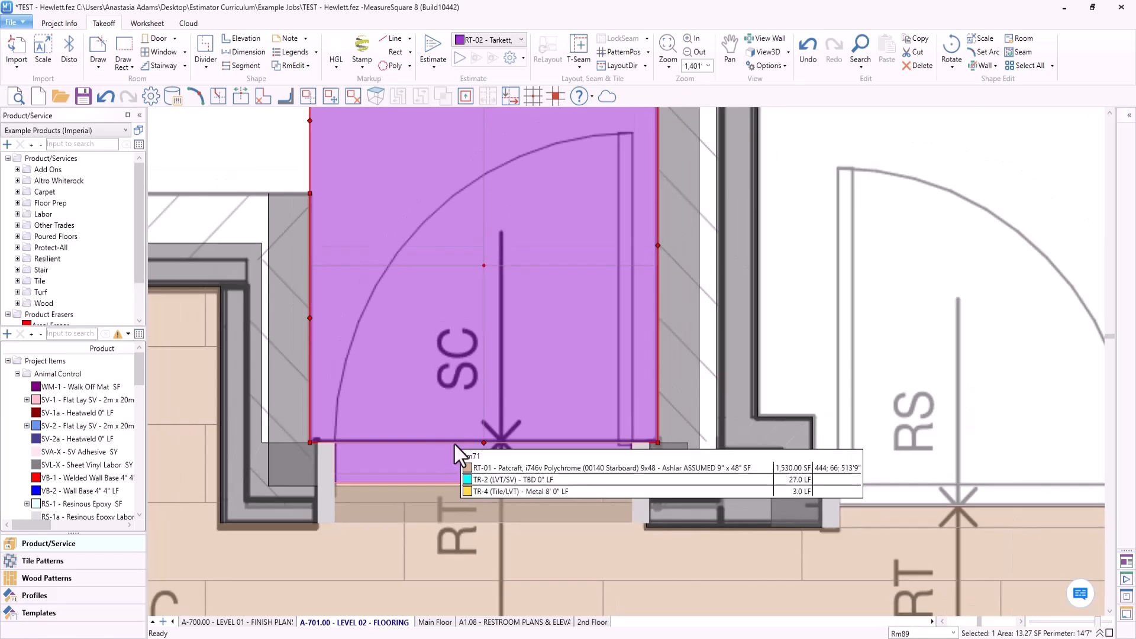
scroll(518, 279, "down", 1)
scroll(518, 279, "down", 2)
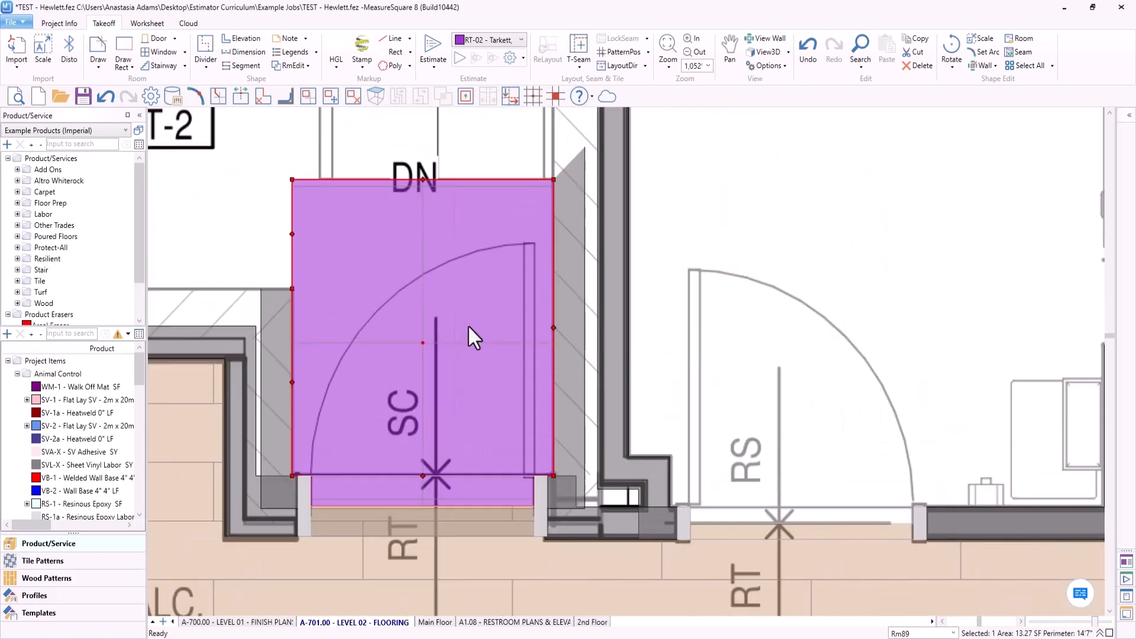
- Set the pattern position of the RT-02 tile at Stair #2 to the midpoint of the landing edge along the stairs
left_click(615, 52)
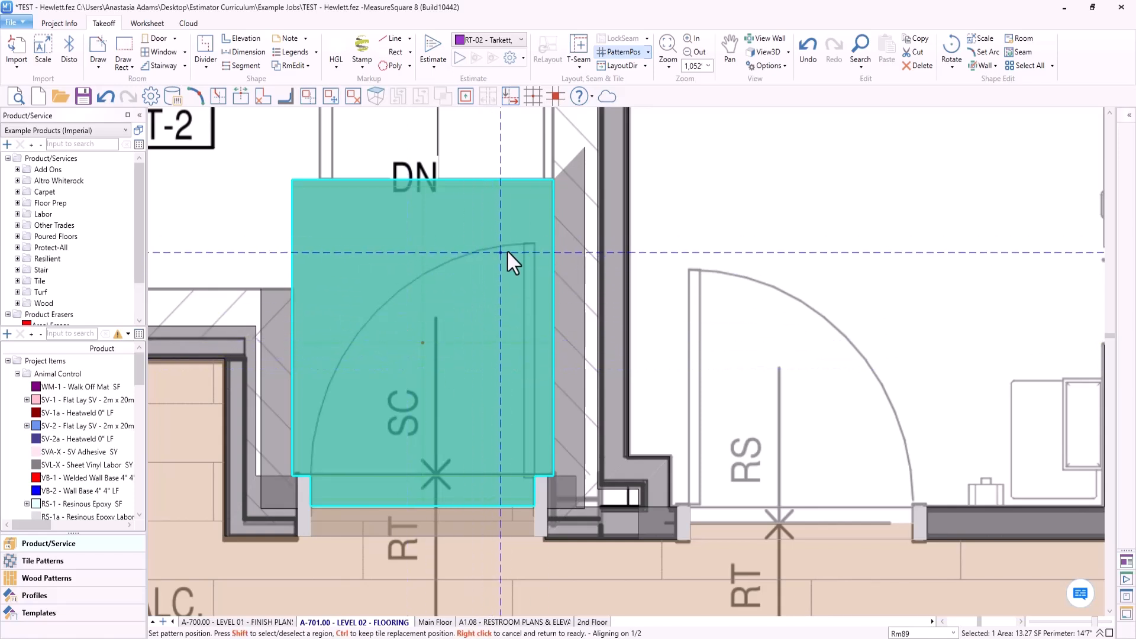
middle_click_drag(495, 237, 570, 270)
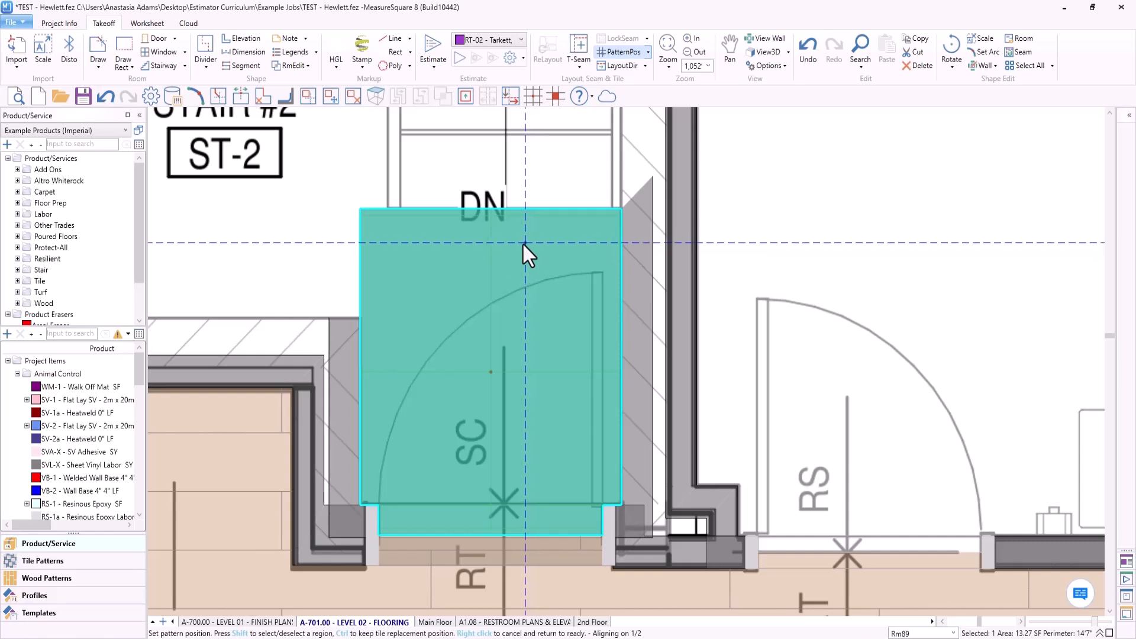
left_click(489, 207)
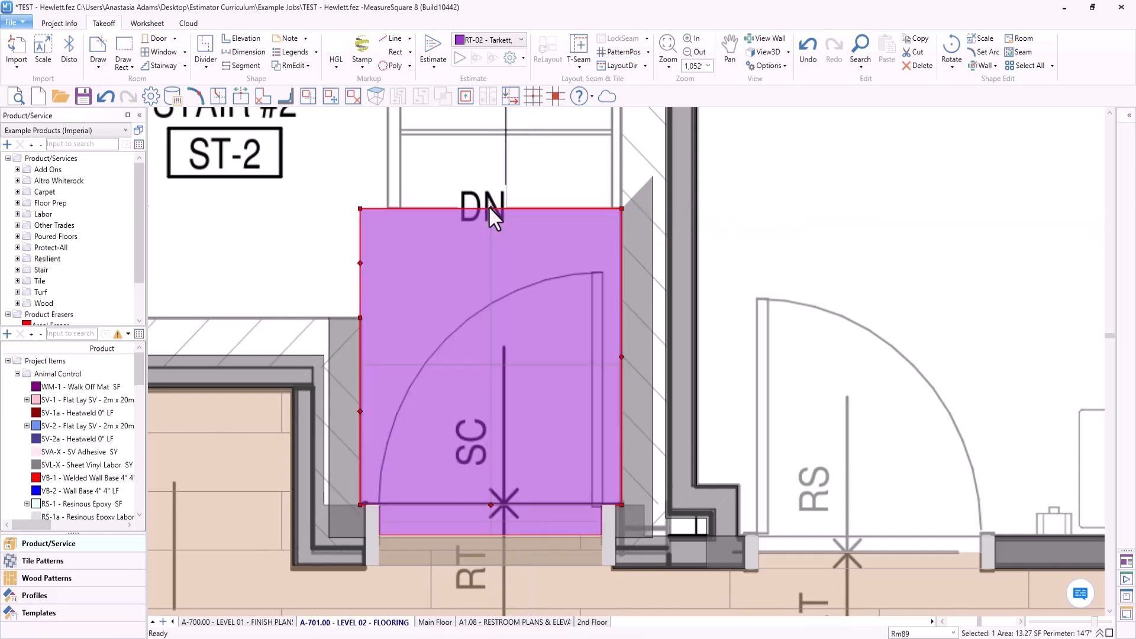
- Inspect the repositioned RT-02 tile at the stair edge and doorway, check its quantities, and clear the selection
scroll(447, 219, "up", 2)
middle_click_drag(541, 197, 489, 337)
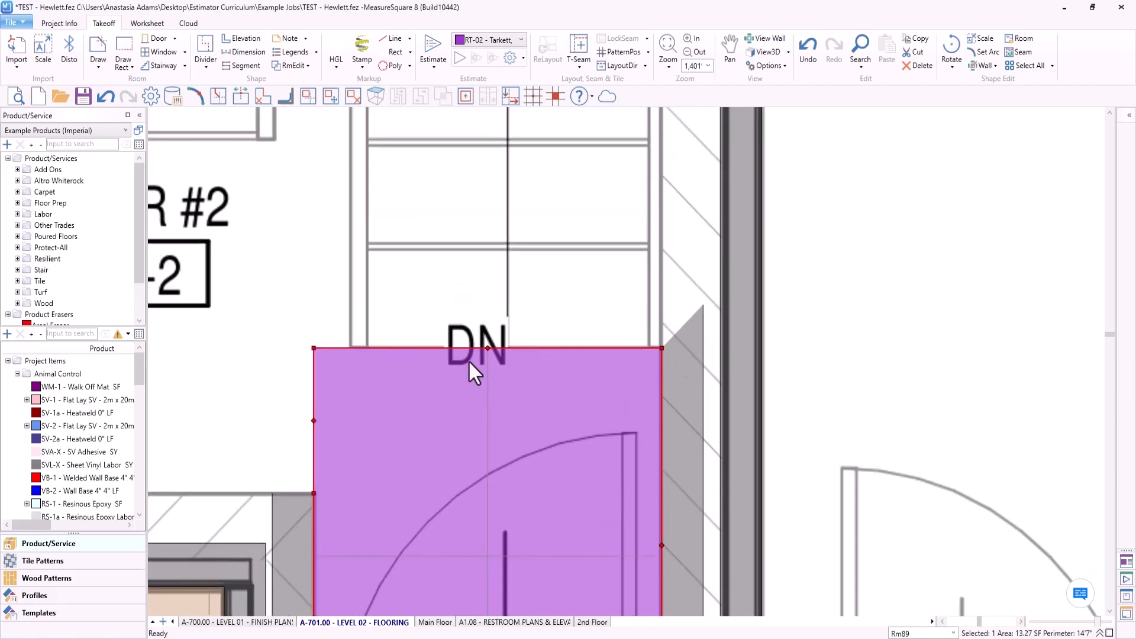
scroll(497, 357, "down", 1)
scroll(493, 350, "down", 1)
middle_click_drag(516, 424, 483, 358)
scroll(499, 385, "up", 2)
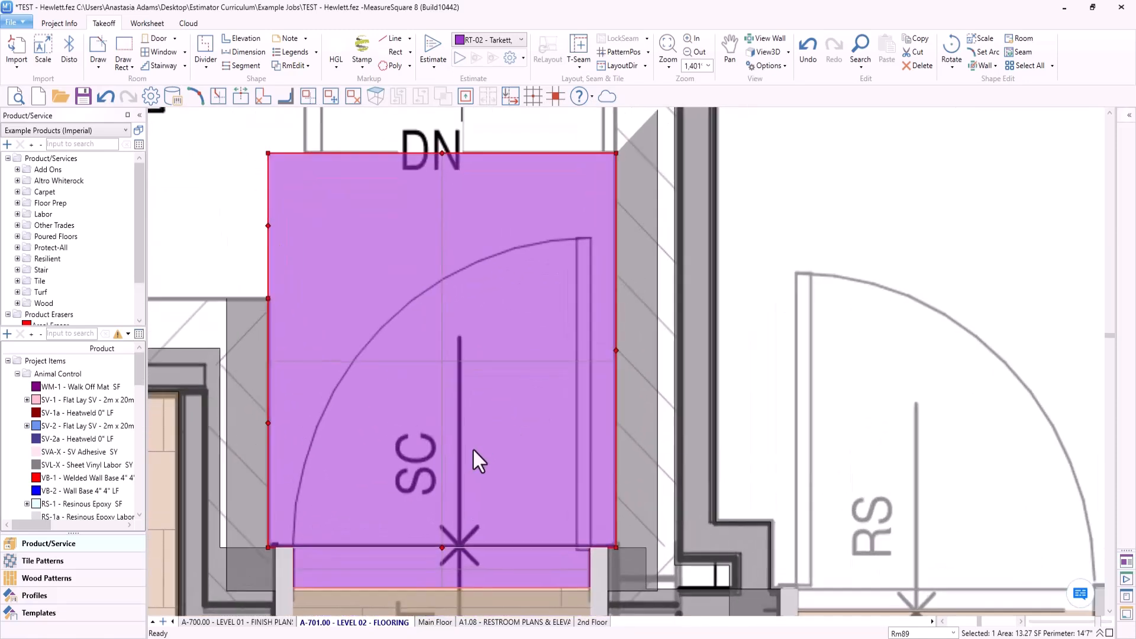
middle_click_drag(472, 449, 409, 442)
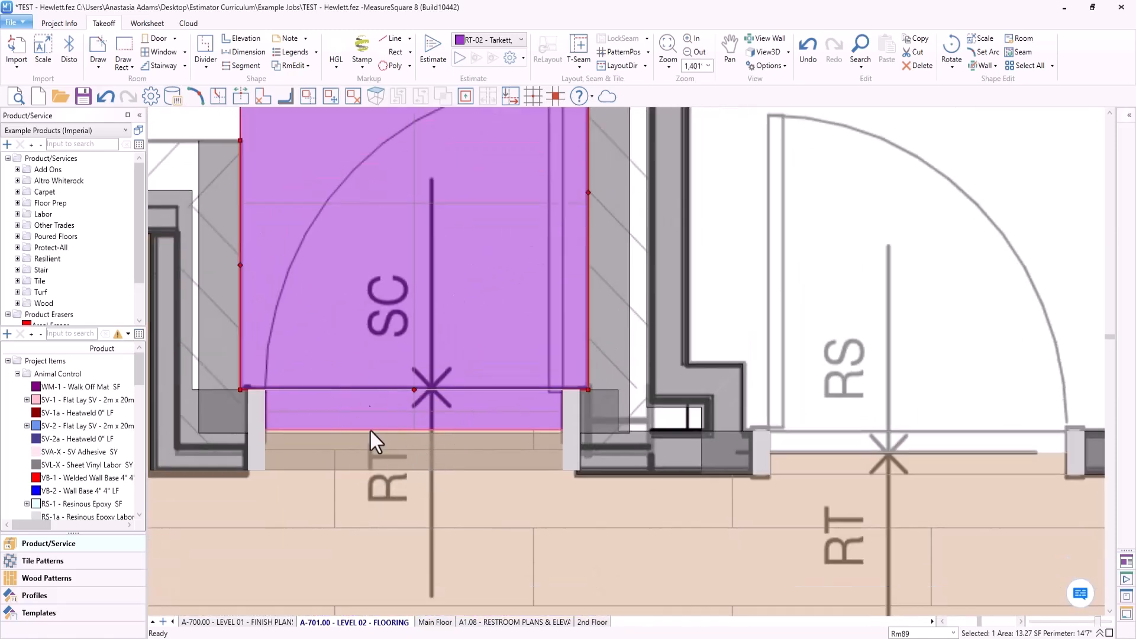
scroll(395, 504, "down", 2)
middle_click_drag(446, 305, 468, 447)
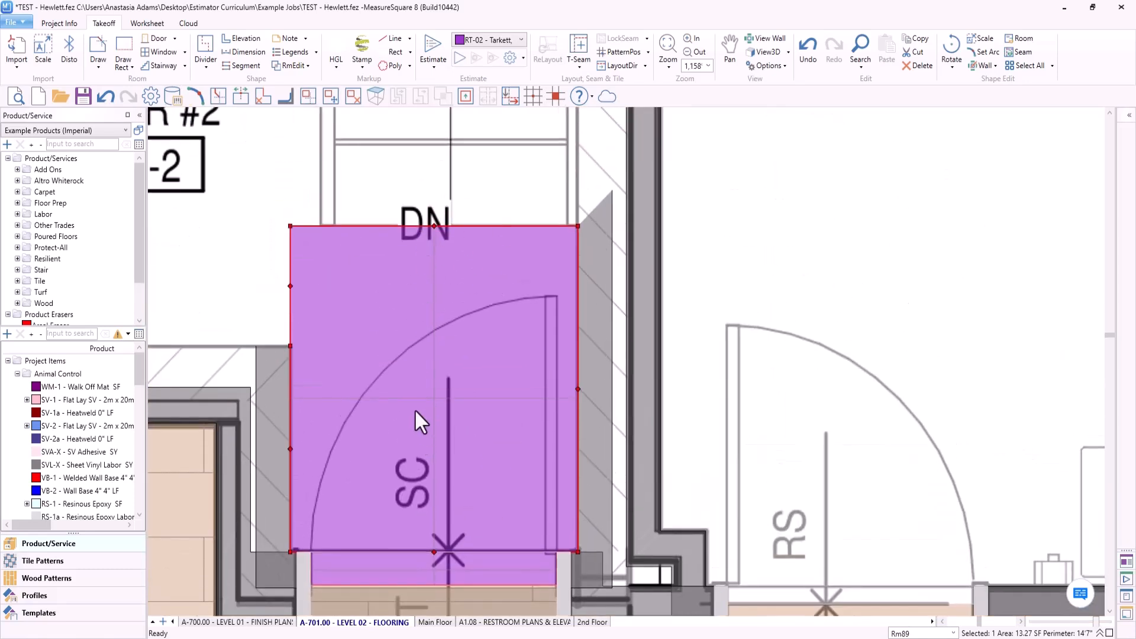
middle_click_drag(415, 411, 422, 304)
middle_click_drag(496, 218, 535, 243)
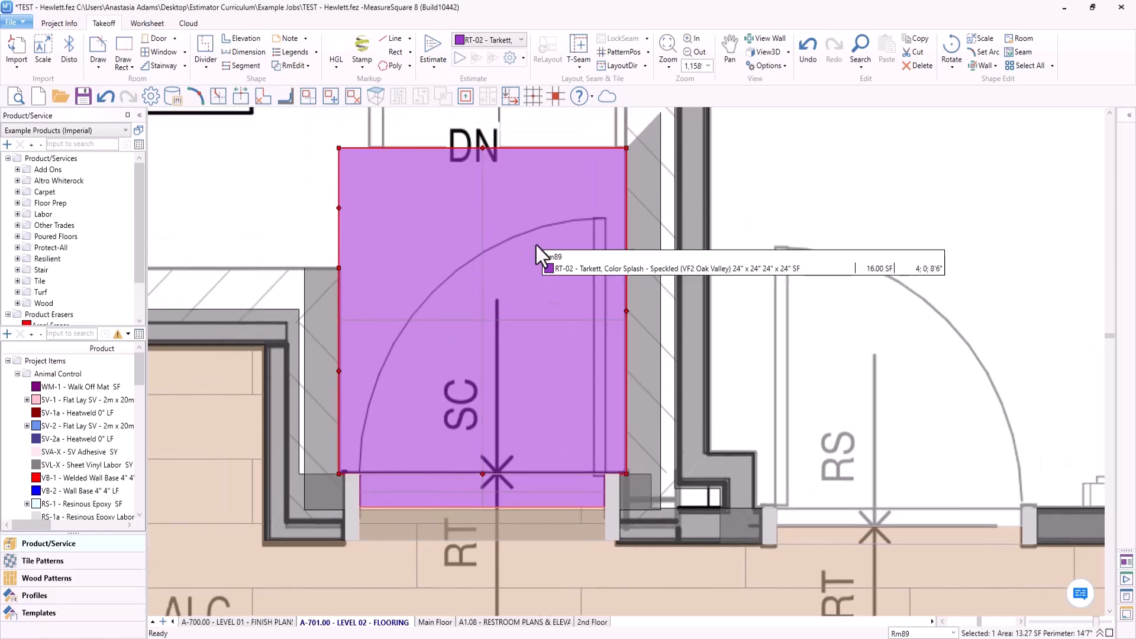
scroll(531, 252, "down", 2)
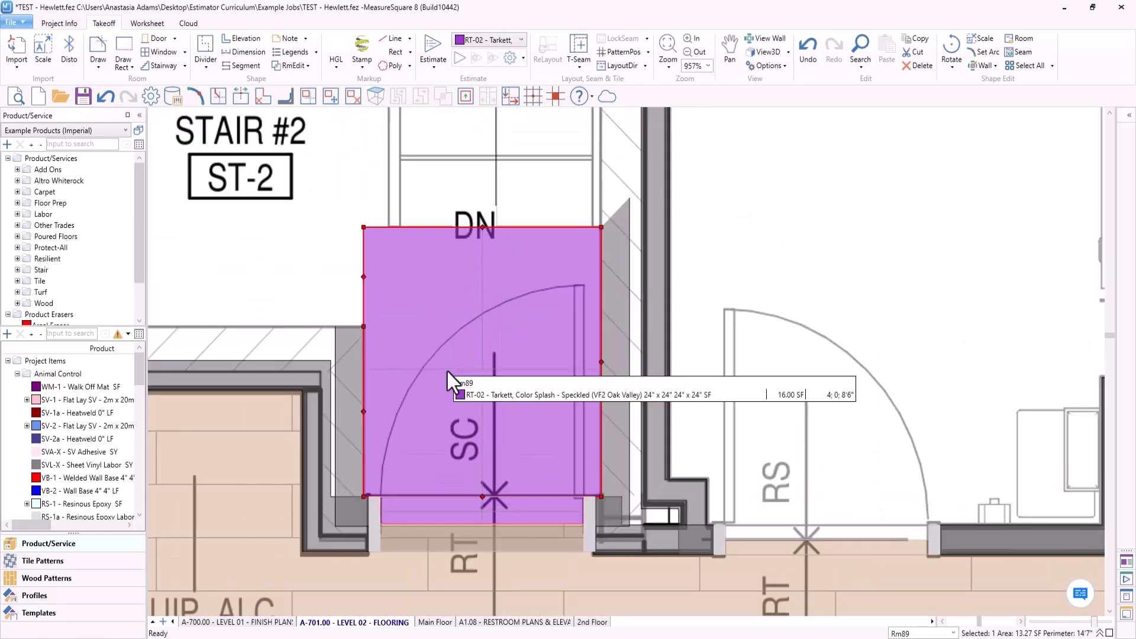
left_click(511, 167)
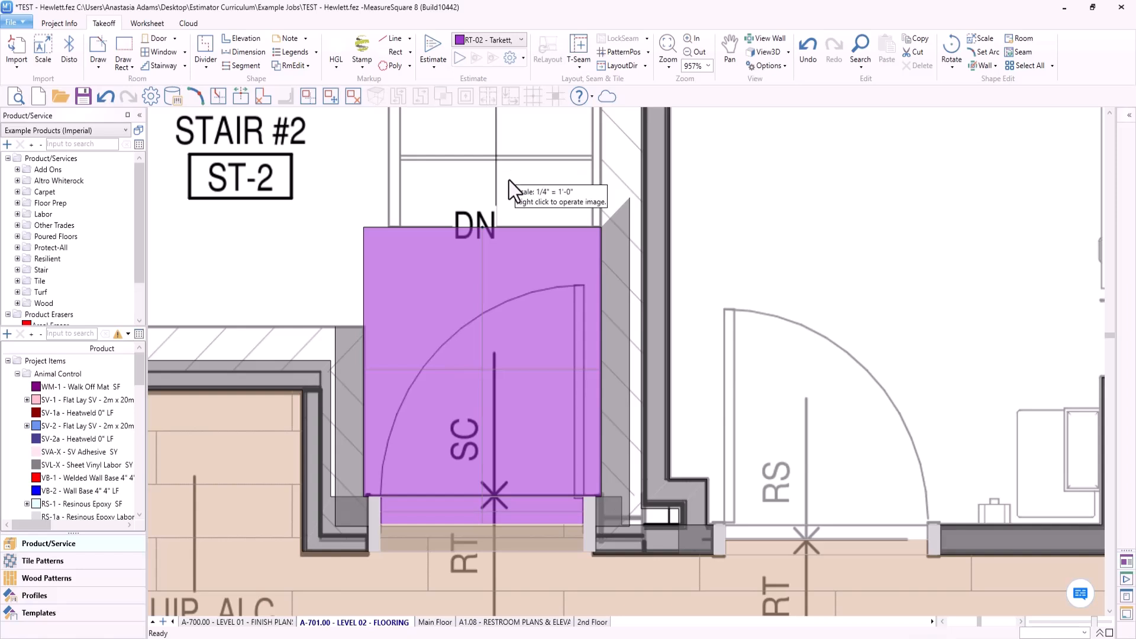
- Compare the CPT-01 carpet tile pattern in Waiting 2-100 with the direction arrow on the plan
scroll(508, 181, "down", 1)
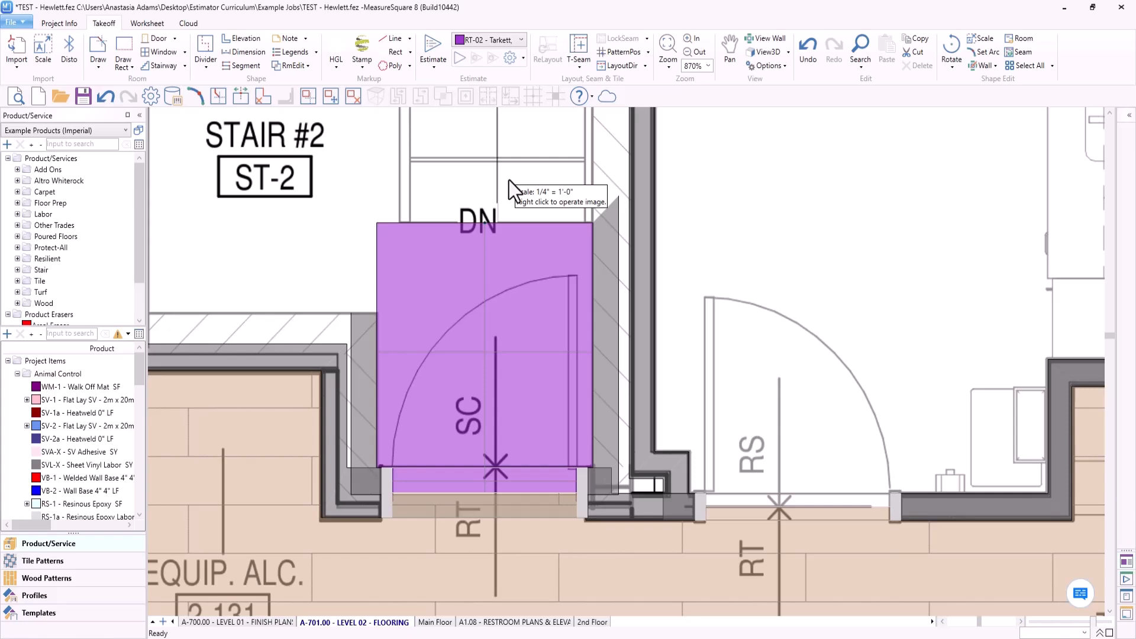
scroll(509, 180, "down", 8)
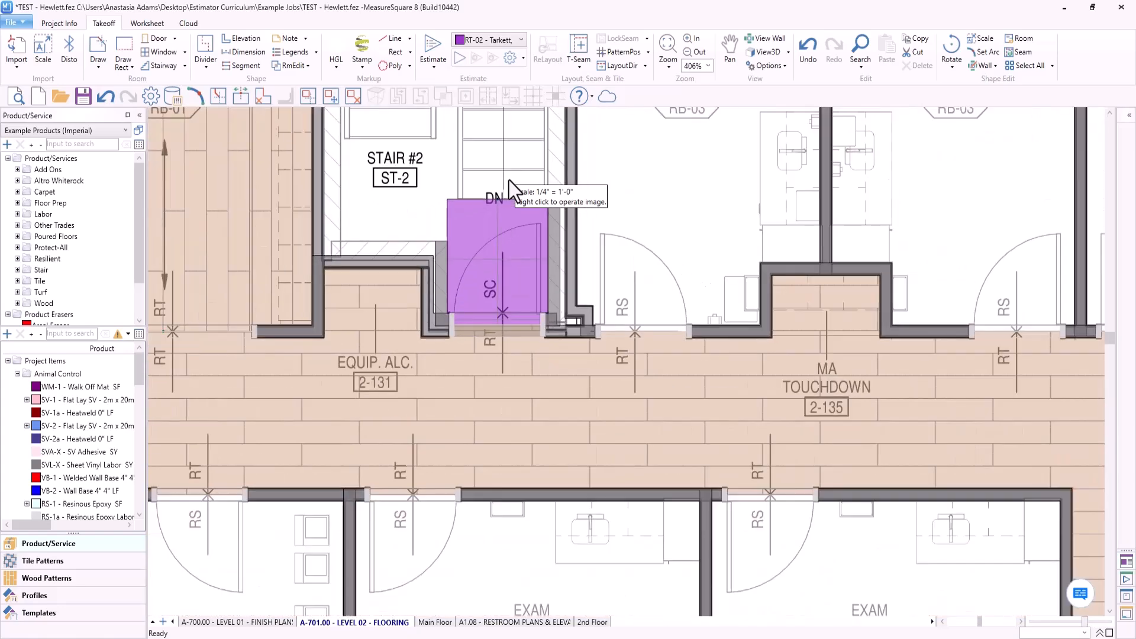
scroll(621, 296, "down", 8)
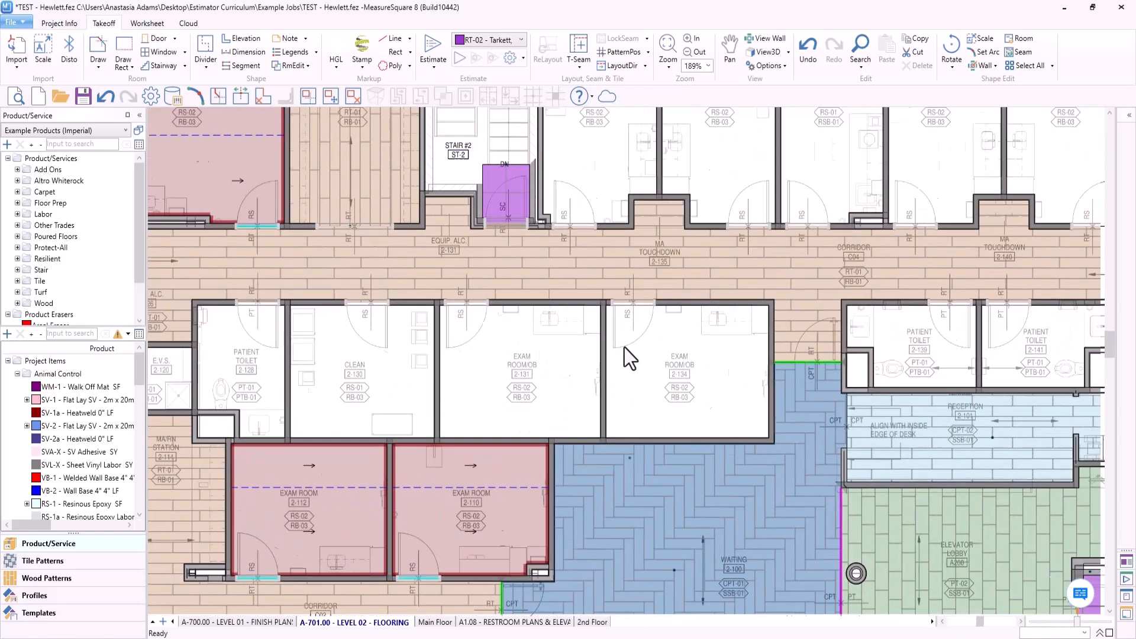
scroll(473, 277, "up", 3)
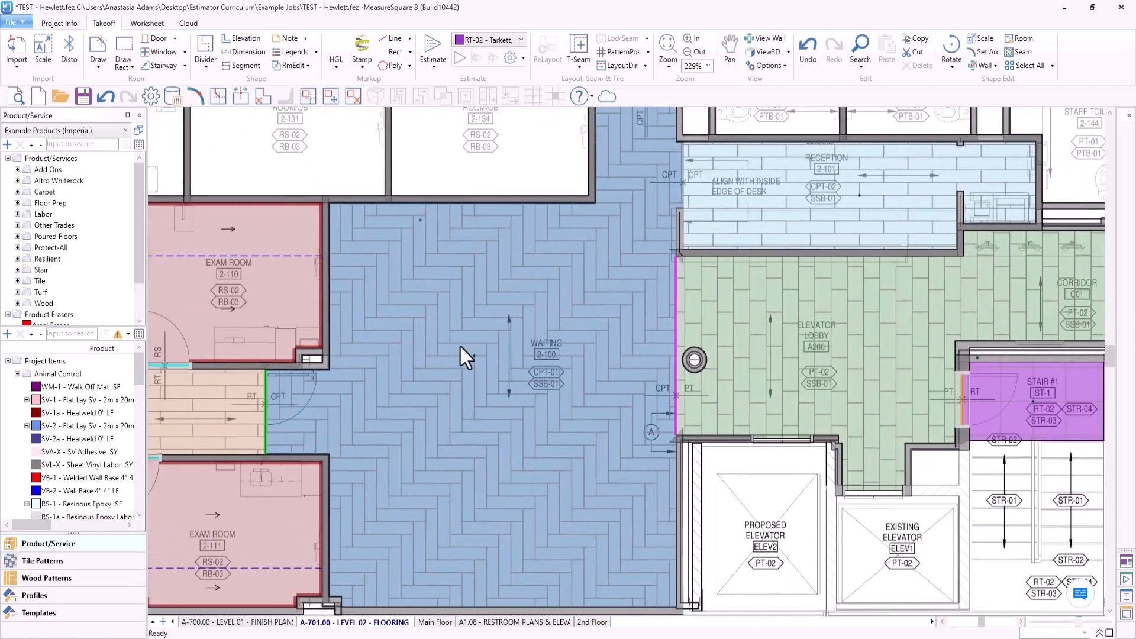
middle_click_drag(459, 345, 477, 317)
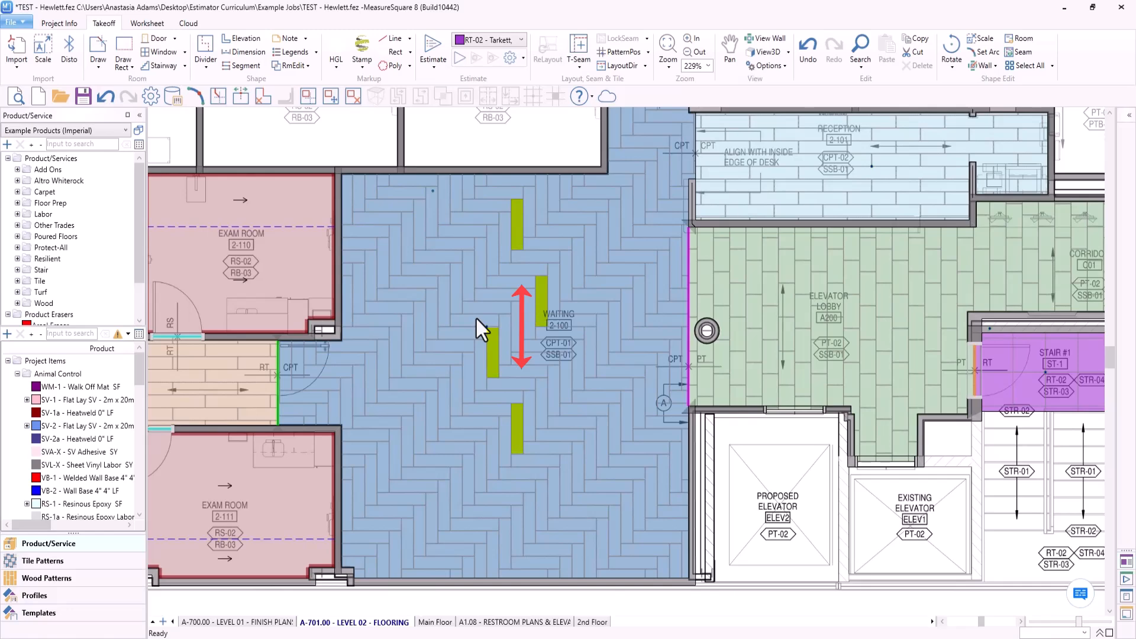
- Select the CPT-01 carpet tile in Waiting 2-100 and examine its cuts at the corridor doorway and across the room
scroll(384, 375, "up", 8)
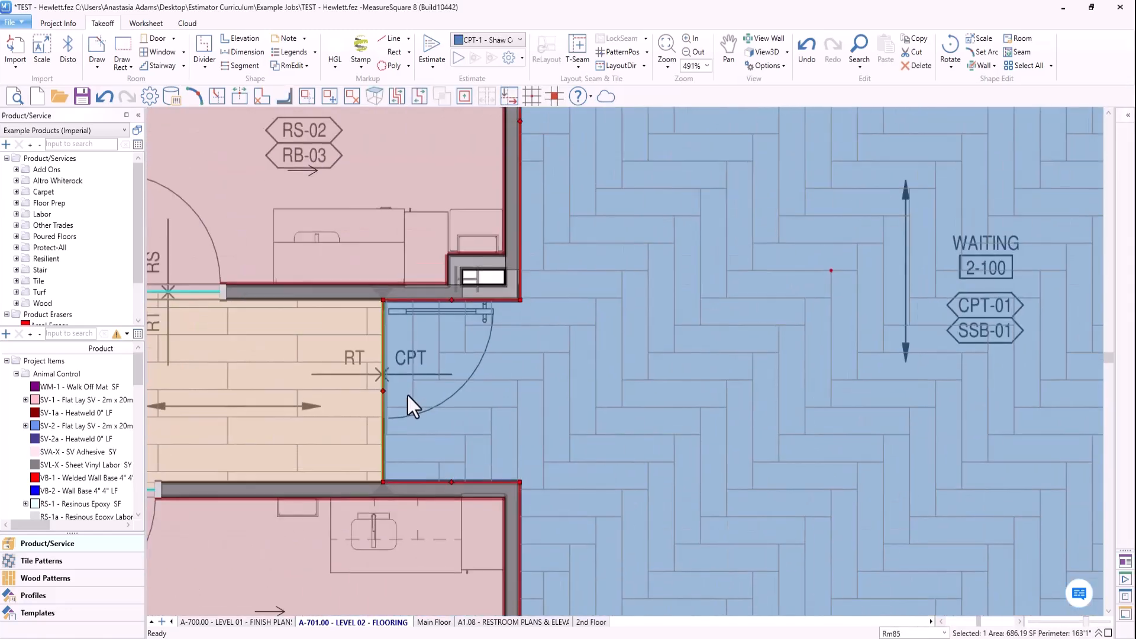
left_click(411, 399)
scroll(411, 397, "up", 2)
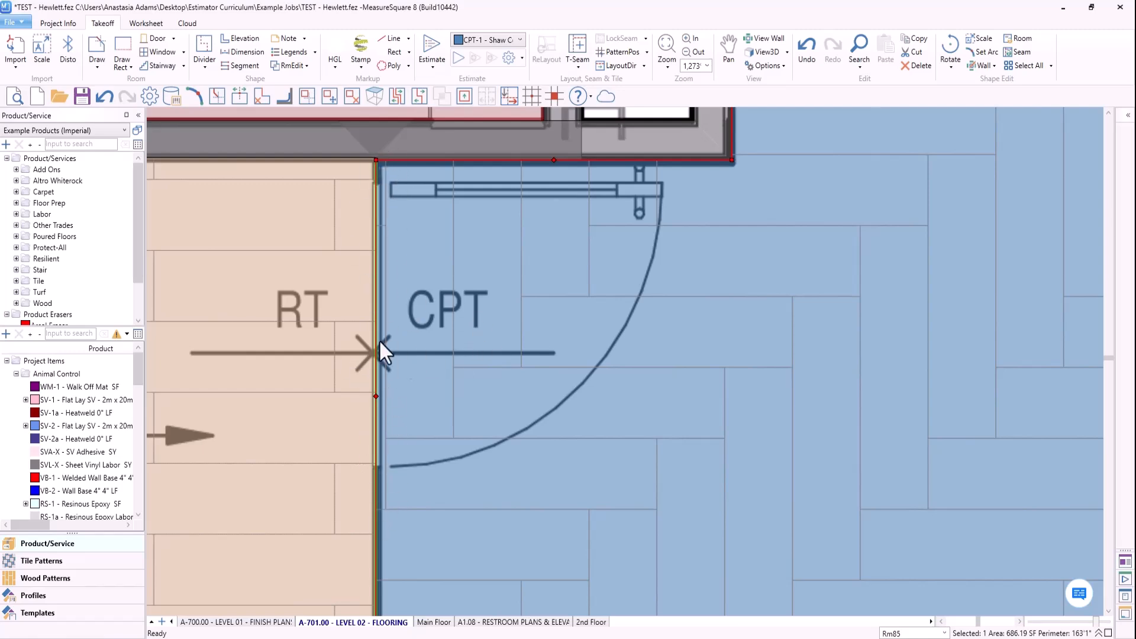
scroll(302, 378, "down", 5)
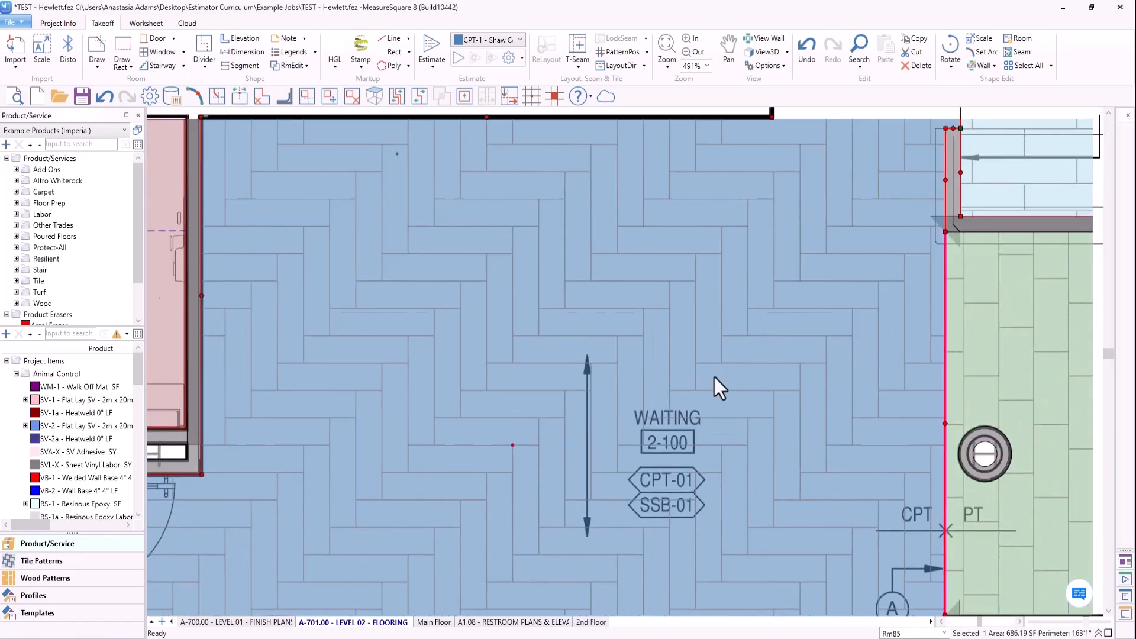
- Examine the CPT-01 tile cuts along the Elevator Lobby transition and at the Reception 2-101 opening
middle_click_drag(802, 257, 628, 264)
middle_click_drag(697, 377, 586, 301)
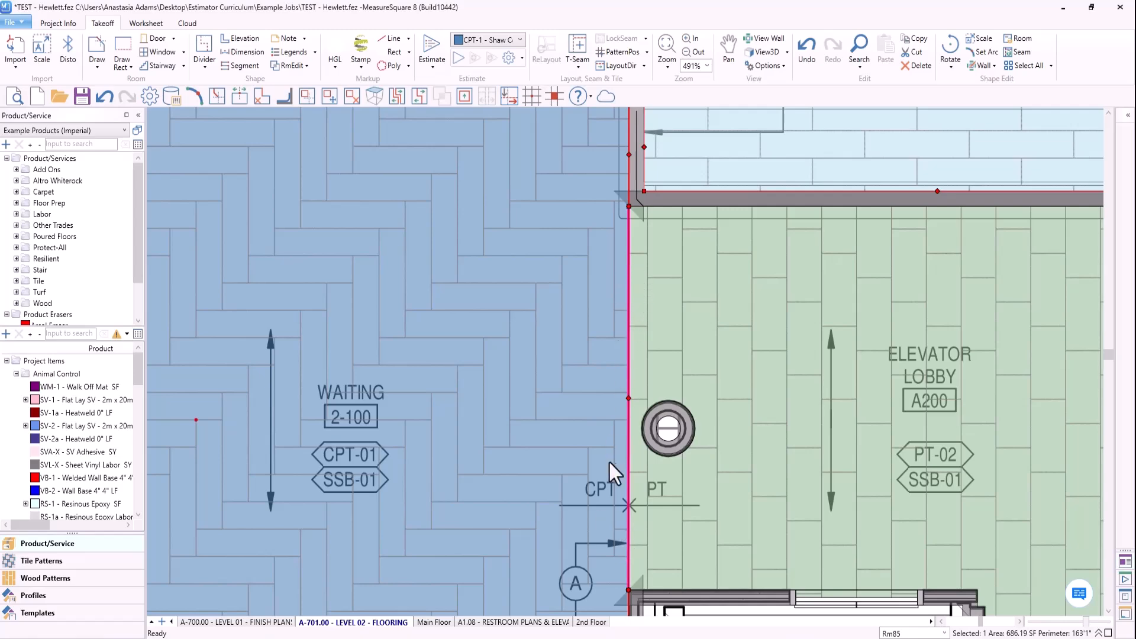
middle_click_drag(739, 206, 710, 446)
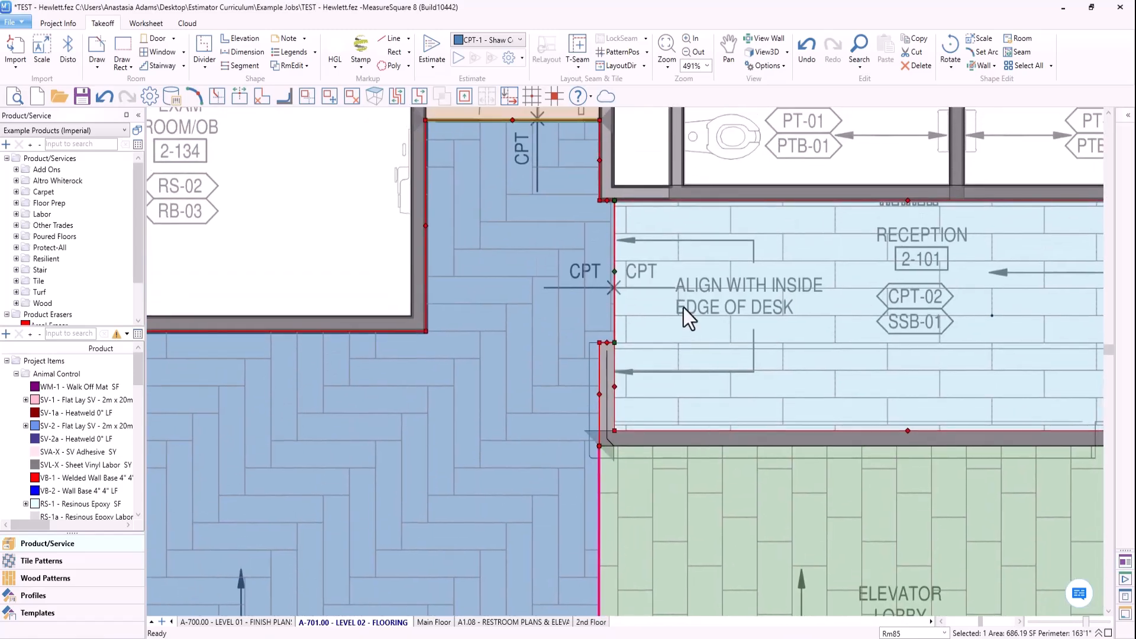
scroll(683, 308, "up", 3)
middle_click_drag(685, 288, 654, 377)
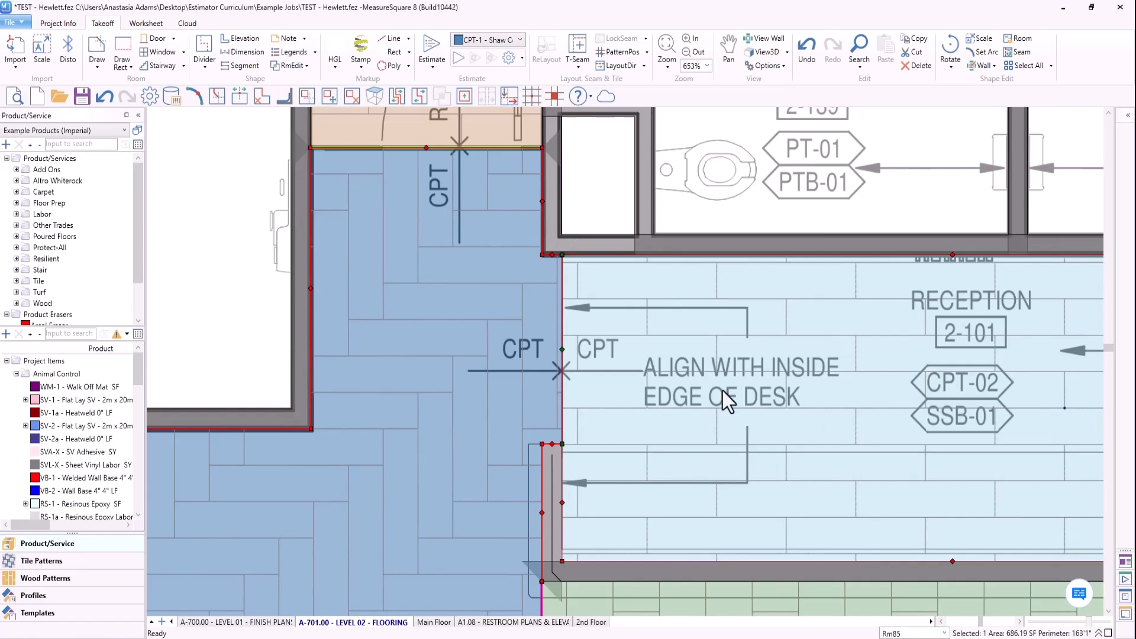
scroll(536, 406, "up", 1)
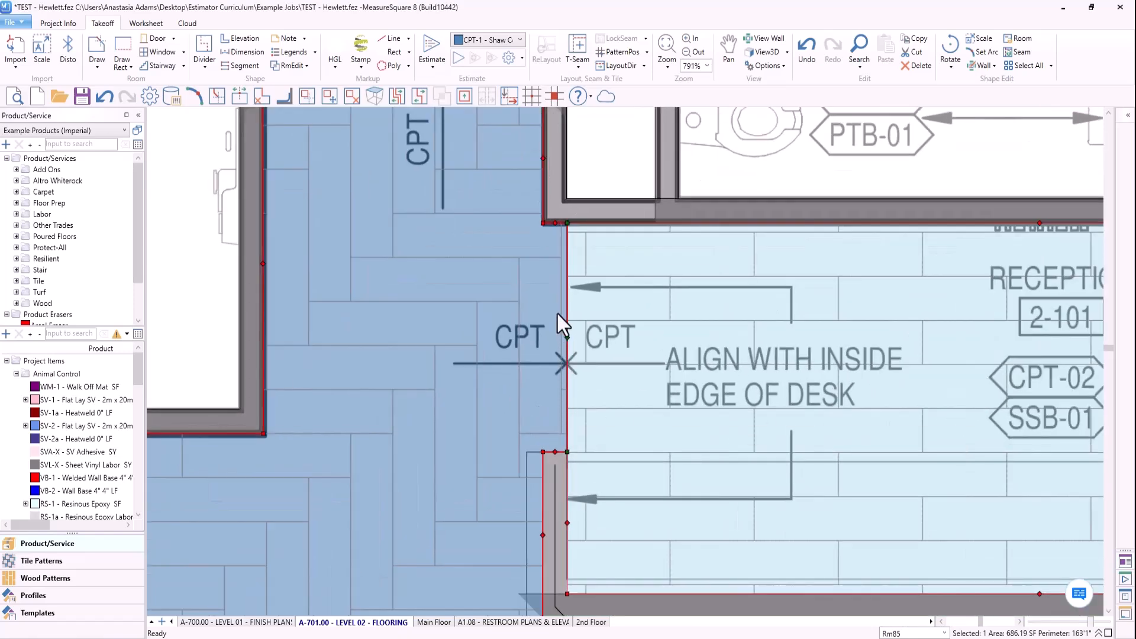
scroll(533, 355, "down", 2)
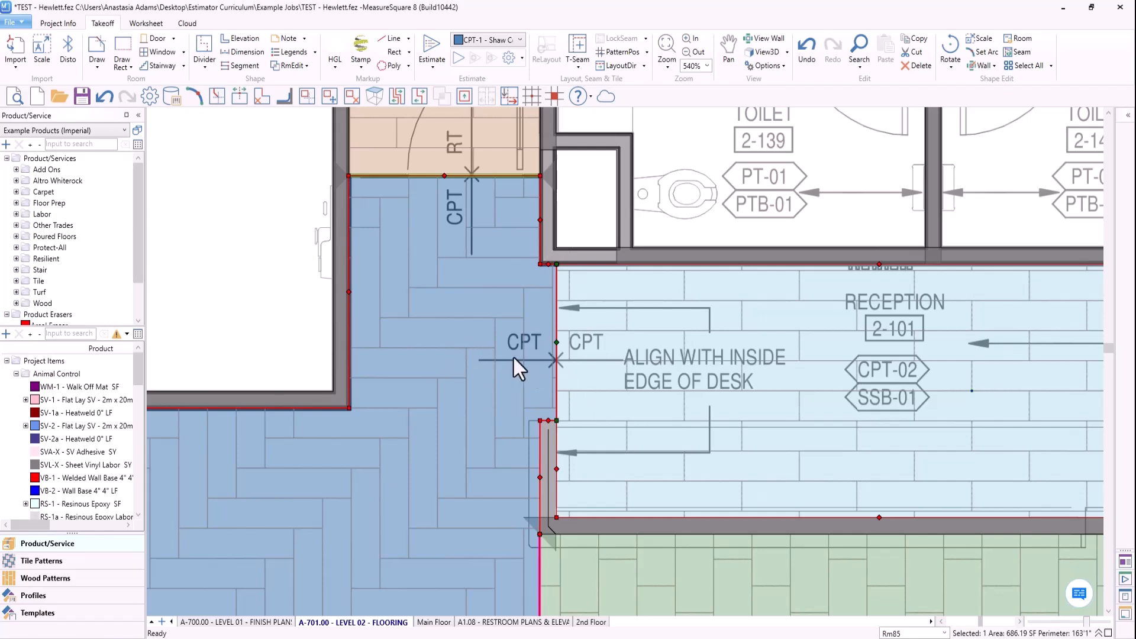
mouse_move(517, 390)
mouse_move(555, 395)
- Examine the CPT-01 tile layout across Waiting 2-100 and its cuts at the corridor C02 doorway
scroll(541, 401, "down", 3)
scroll(518, 407, "down", 1)
middle_click_drag(480, 458, 512, 401)
middle_click_drag(482, 524, 578, 453)
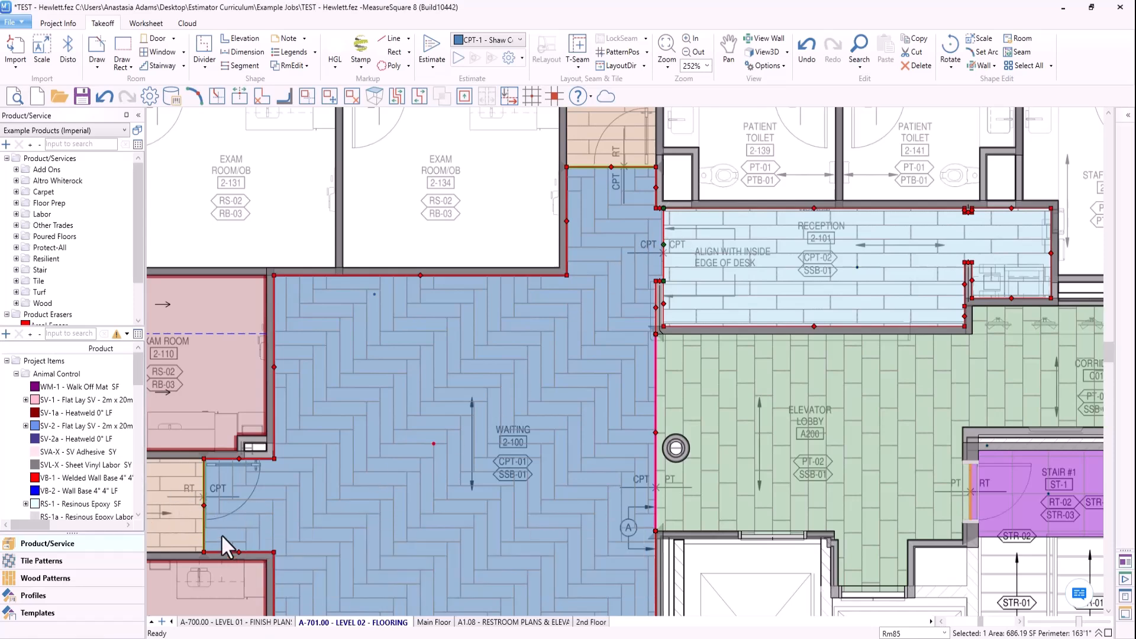
middle_click_drag(346, 490, 465, 418)
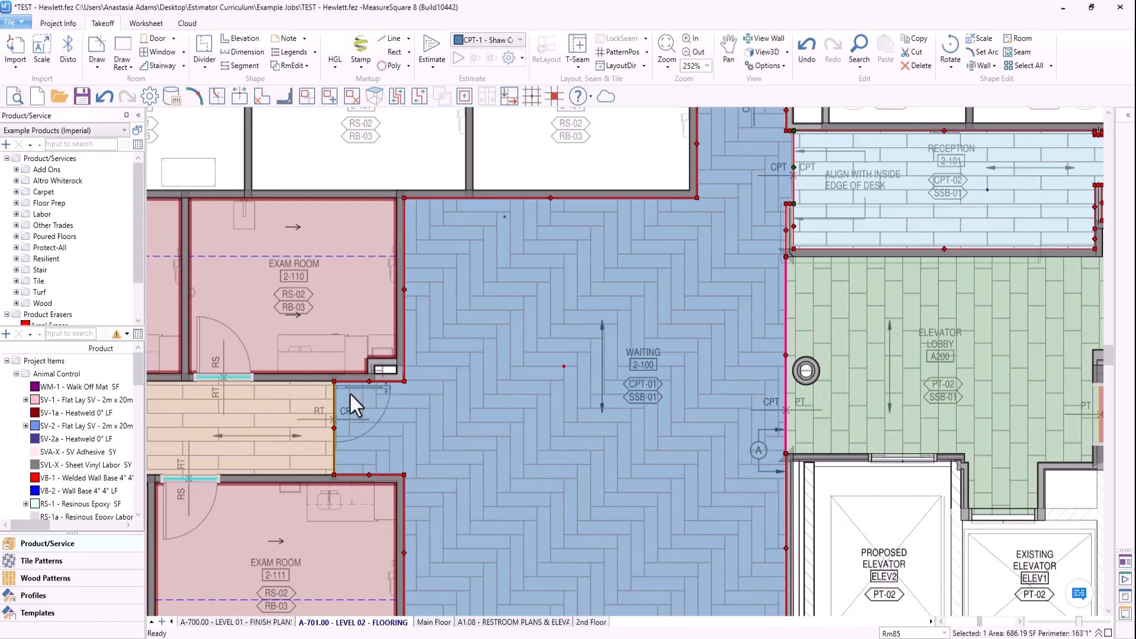
scroll(333, 412, "up", 2)
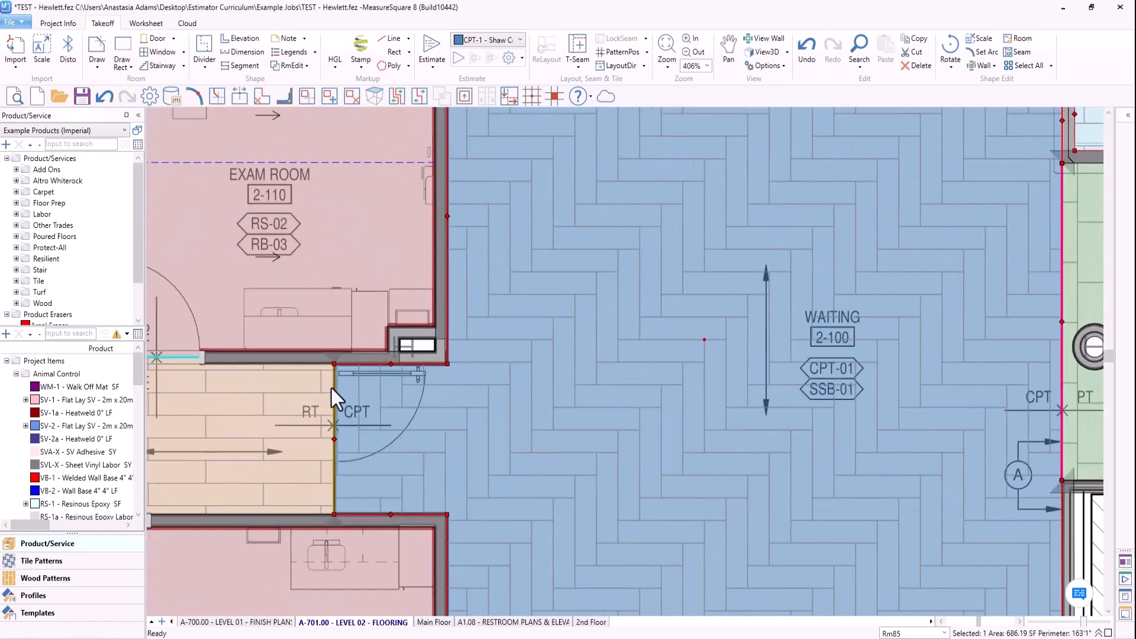
scroll(320, 444, "down", 4)
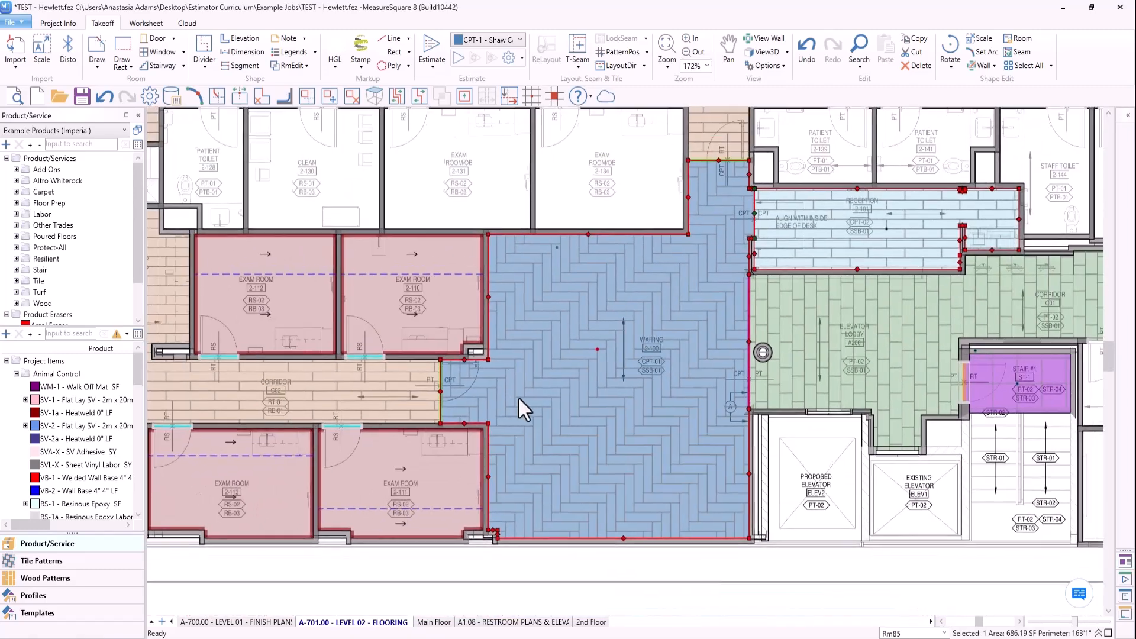
- Compare the CPT-01 layout with the surrounding rooms, then check its cuts at the doorway and exterior wall
middle_click_drag(524, 408, 687, 404)
scroll(430, 409, "down", 1)
middle_click_drag(816, 336, 737, 328)
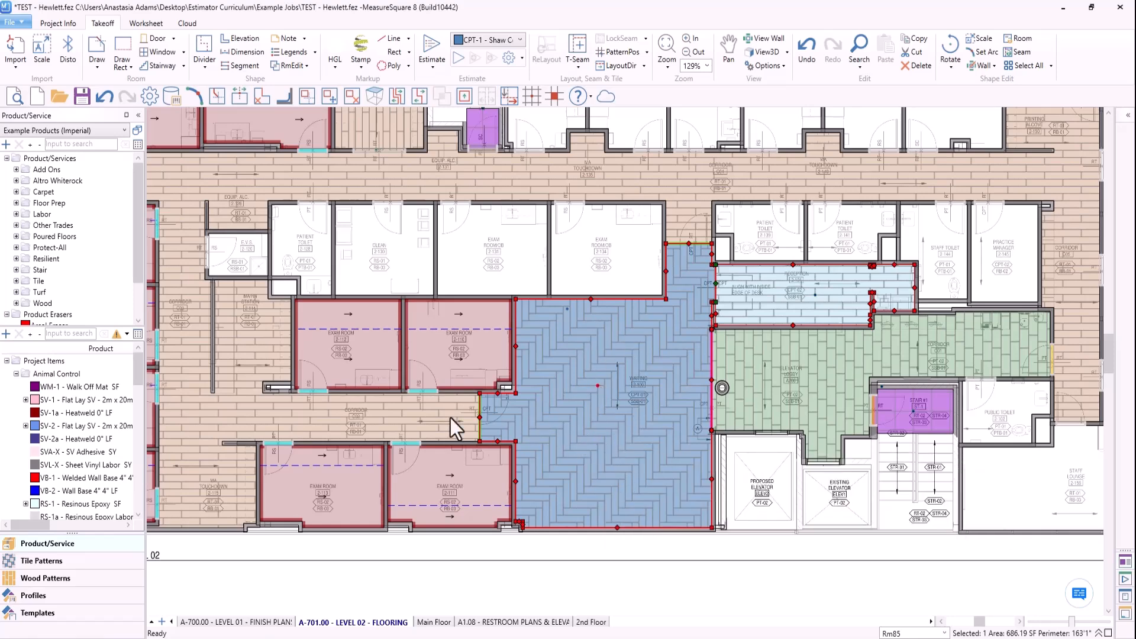
scroll(525, 416, "up", 10)
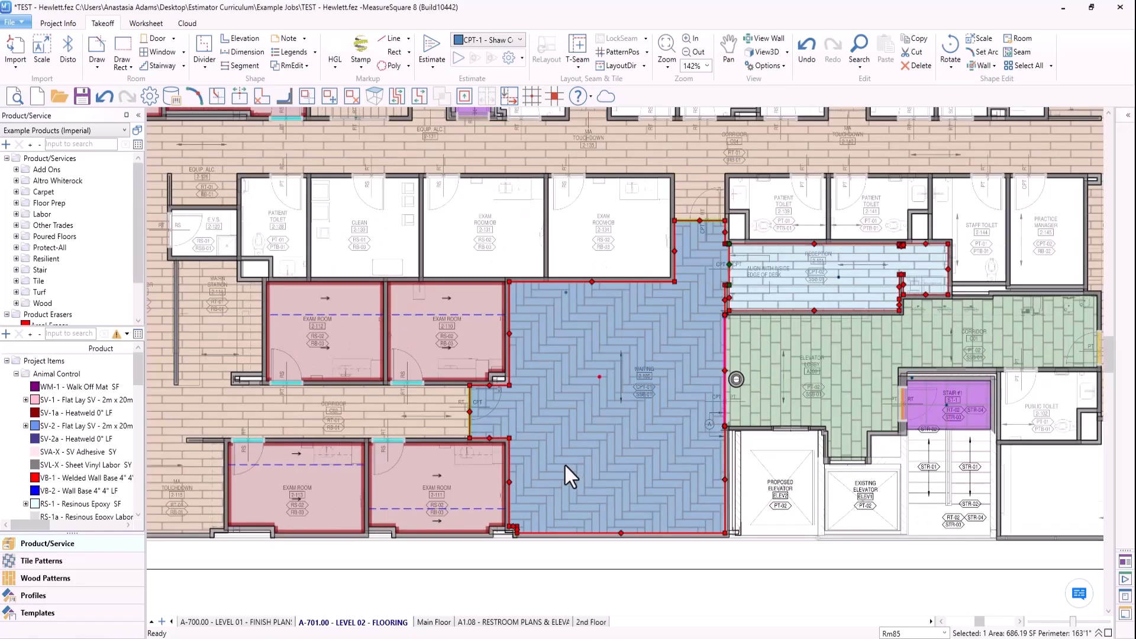
scroll(416, 453, "up", 2)
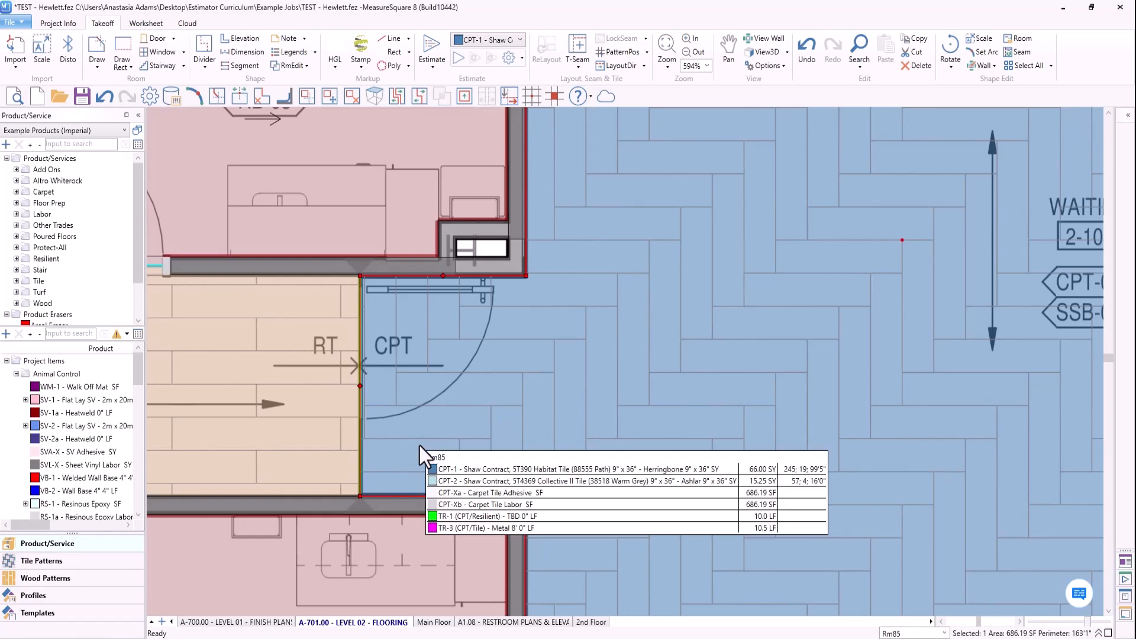
scroll(654, 365, "down", 2)
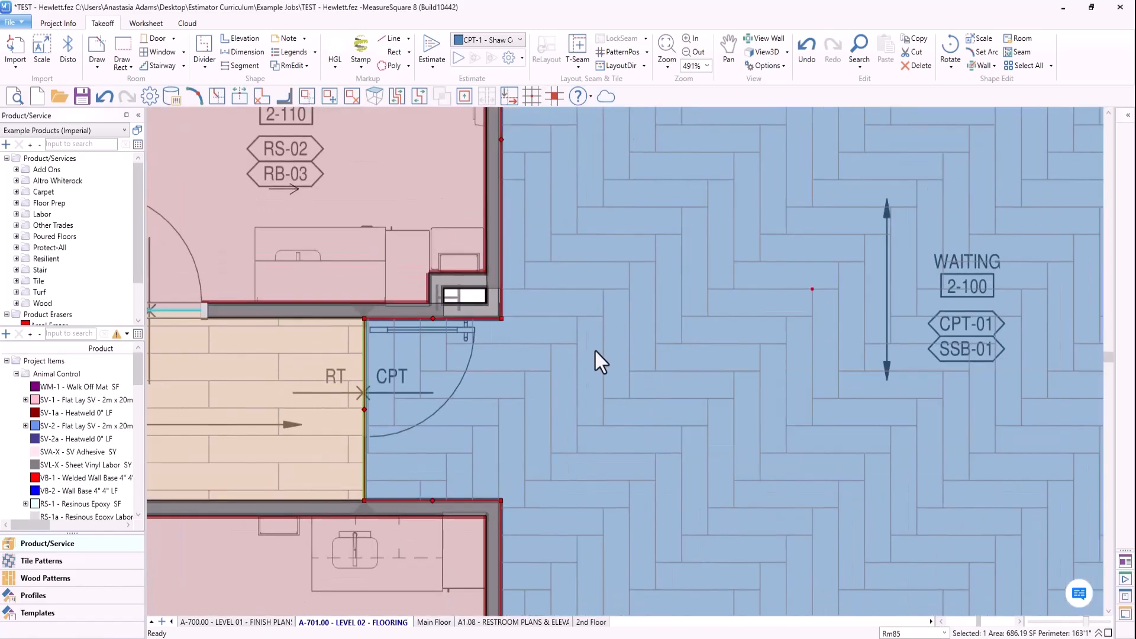
scroll(596, 349, "down", 3)
middle_click_drag(635, 343, 641, 211)
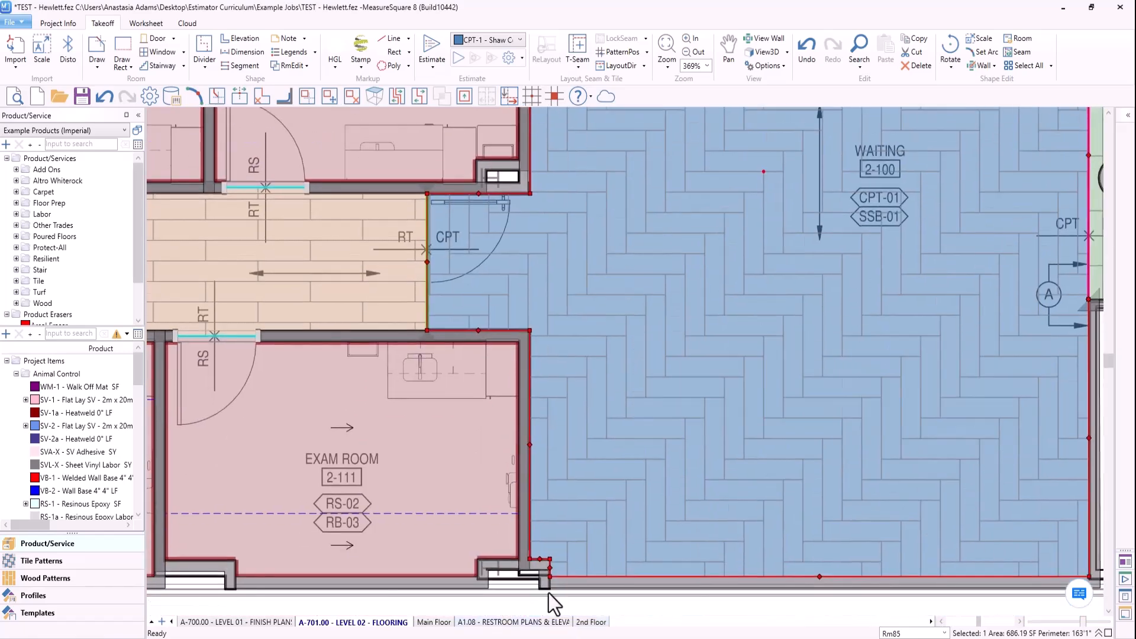
- Set the pattern position of the CPT-01 tile in Waiting 2-100 to the upper corner of the corridor doorway transition
left_click(514, 587)
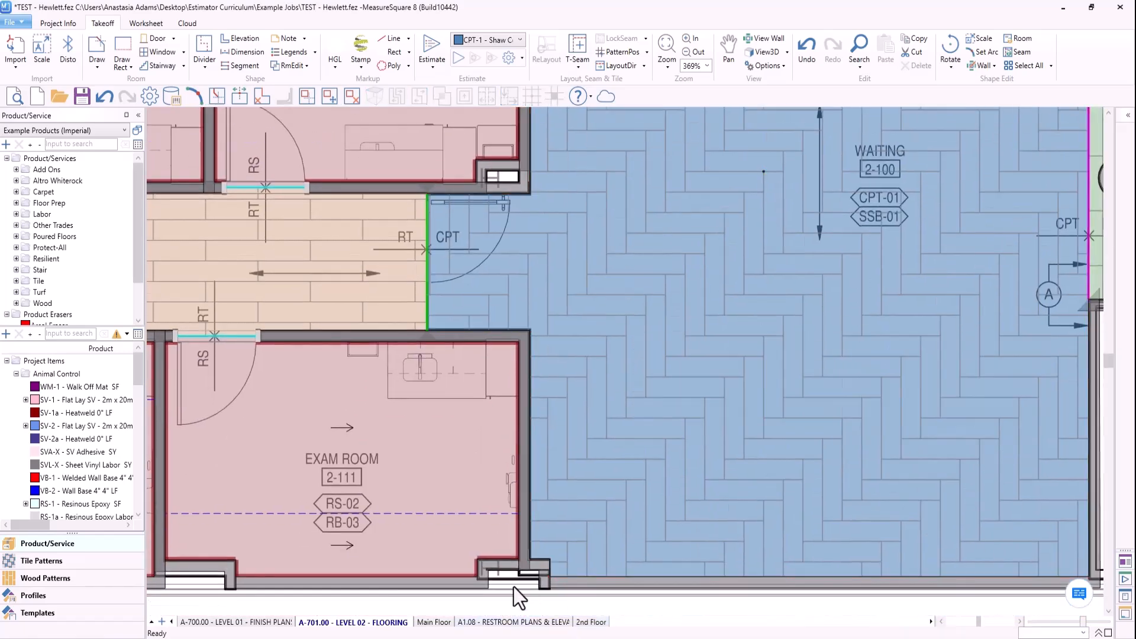
left_click(615, 57)
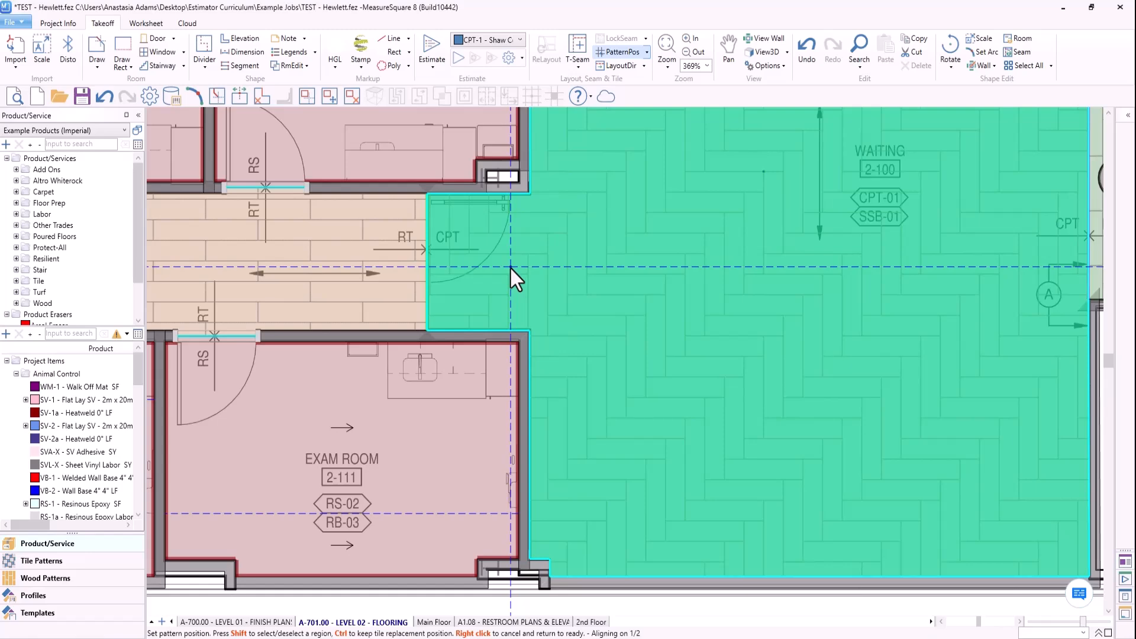
scroll(510, 266, "up", 5)
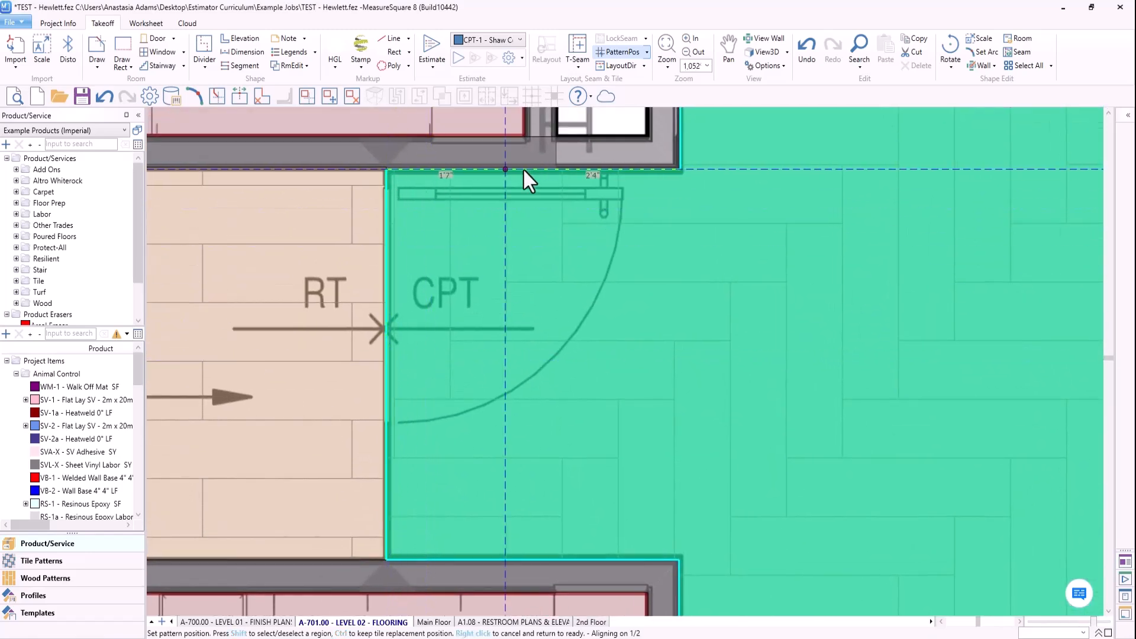
left_click(385, 169)
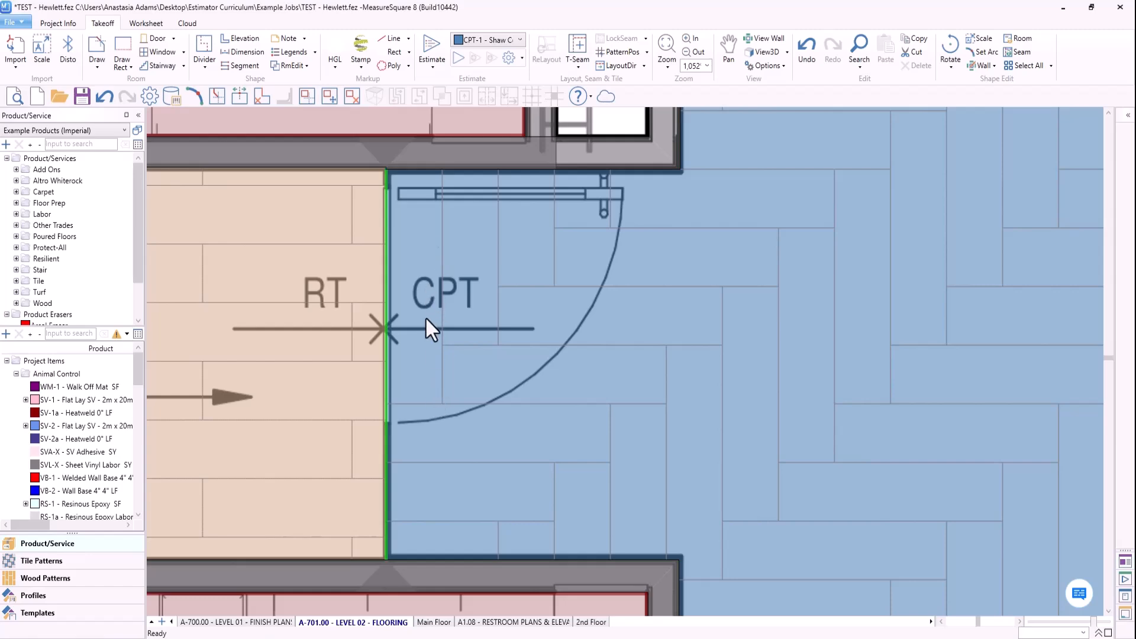
- Inspect the repositioned CPT-01 tile at the corridor doorway, its quantities, and its cuts along the Elevator Lobby
scroll(429, 329, "down", 2)
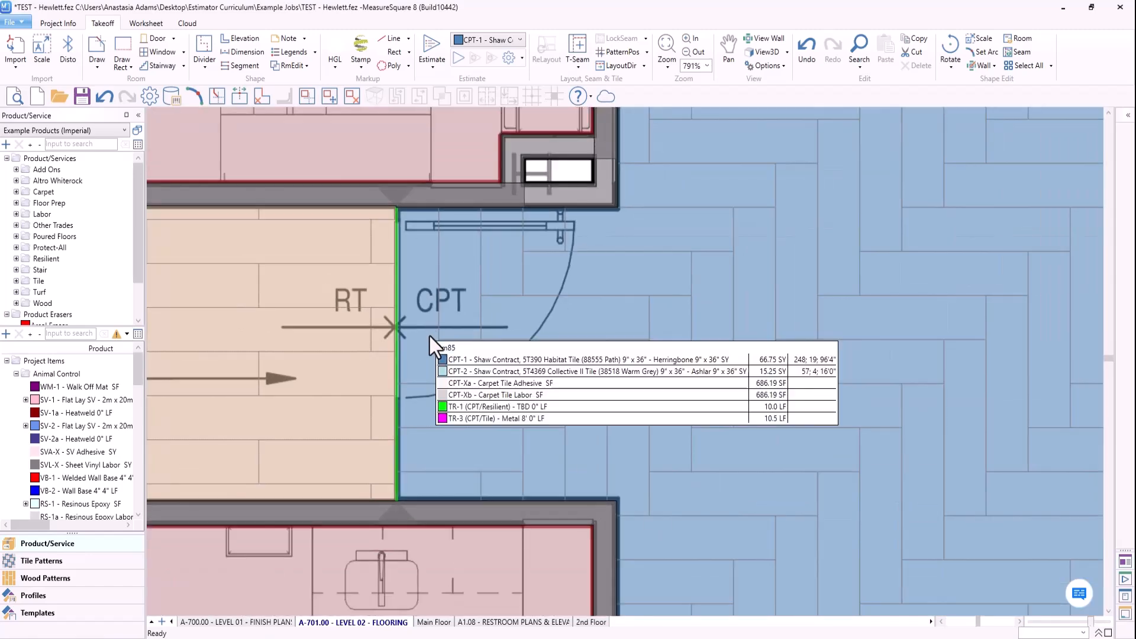
scroll(430, 336, "down", 2)
middle_click_drag(825, 325, 689, 353)
middle_click_drag(886, 263, 674, 458)
middle_click_drag(825, 325, 629, 356)
middle_click_drag(930, 273, 649, 279)
middle_click_drag(778, 320, 603, 365)
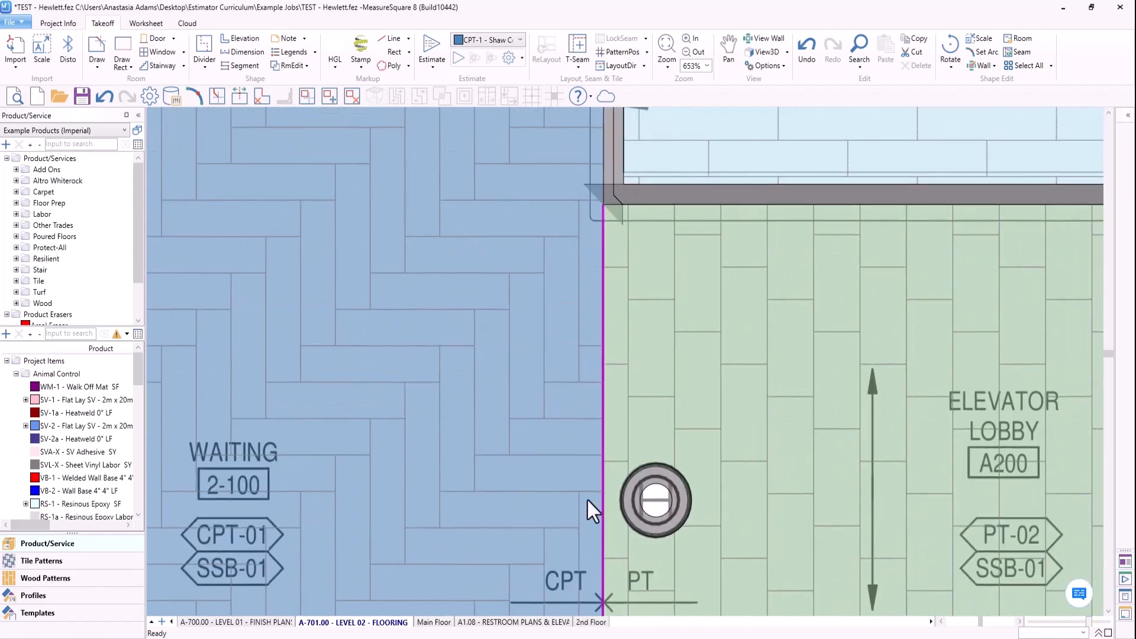
- Select the CPT-01 area in Waiting 2-100, inspect its cuts at the Reception opening, and clear the selection
right_click(614, 567)
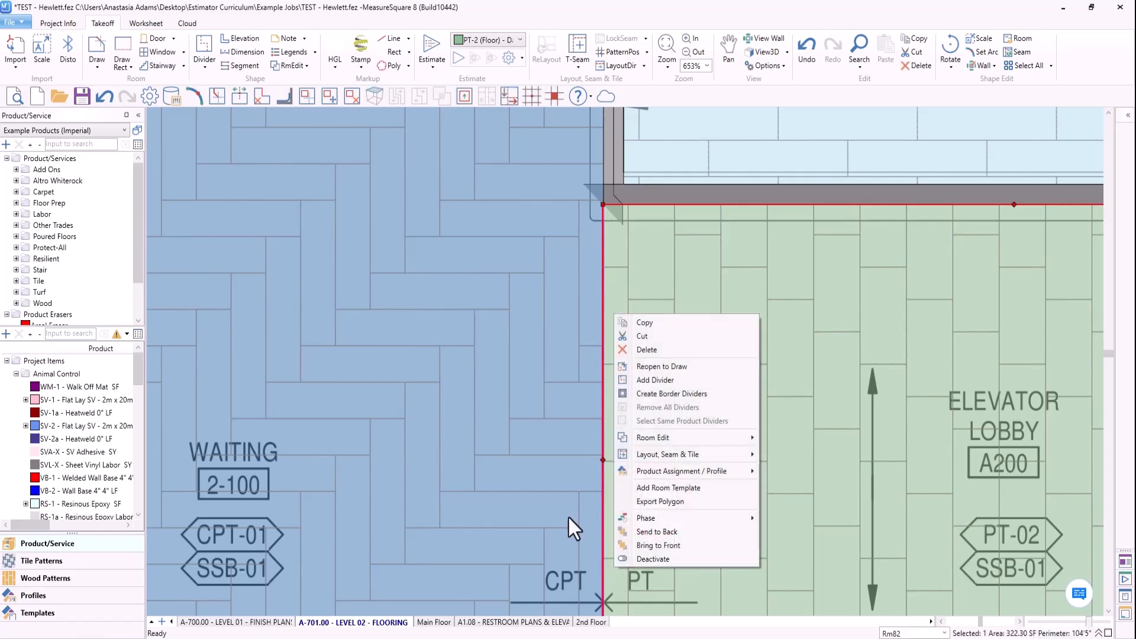
left_click(569, 515)
middle_click_drag(537, 392, 544, 513)
middle_click_drag(529, 302, 528, 394)
scroll(562, 368, "down", 3)
middle_click_drag(463, 382, 443, 419)
scroll(546, 323, "up", 5)
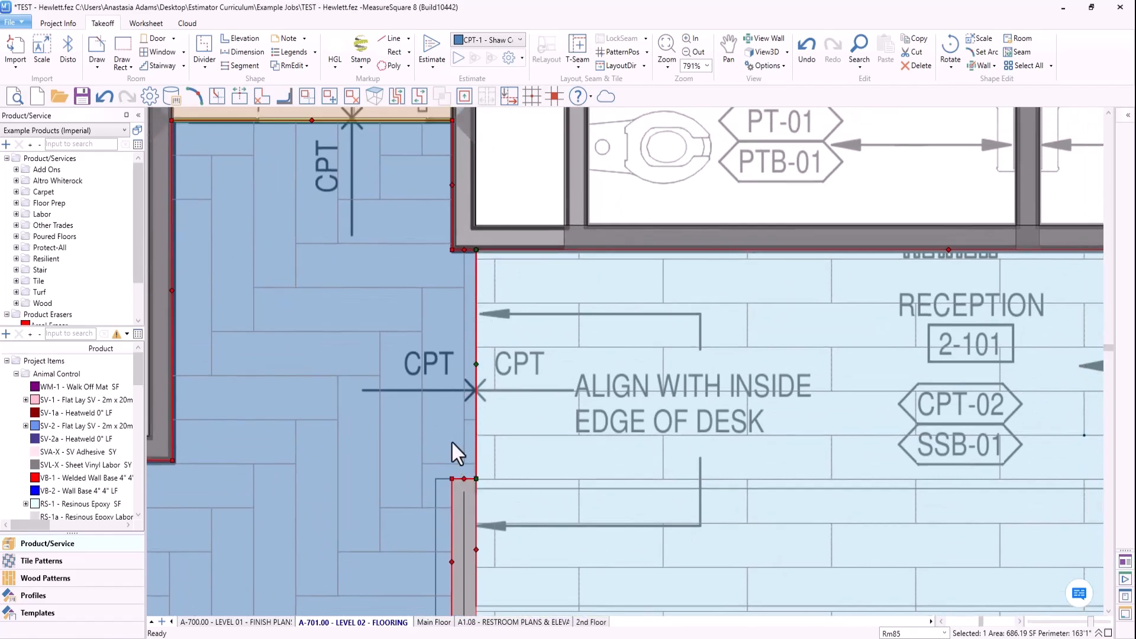
scroll(595, 374, "down", 2)
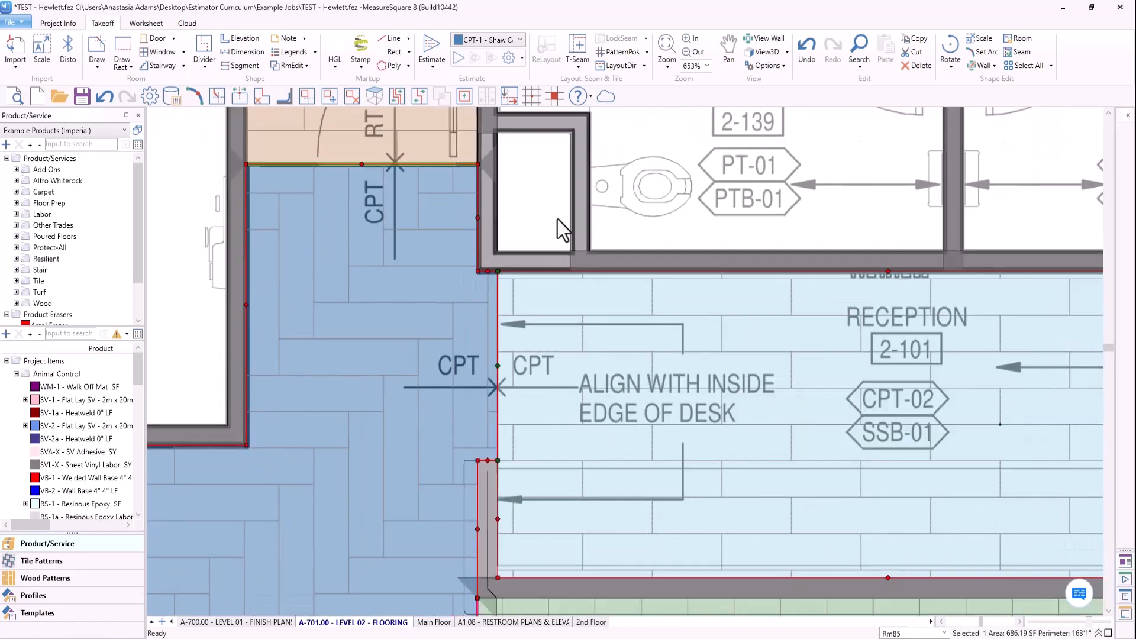
left_click(558, 220)
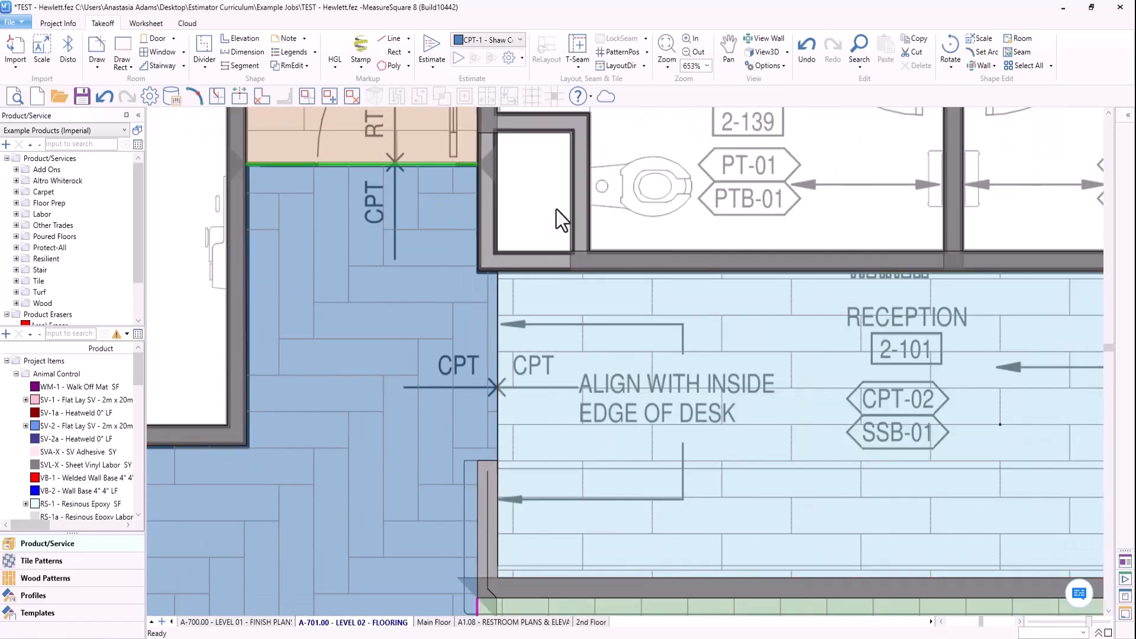
- Review the overall CPT-01 herringbone pattern in Waiting 2-100 against the plan's direction arrow
scroll(556, 209, "down", 4)
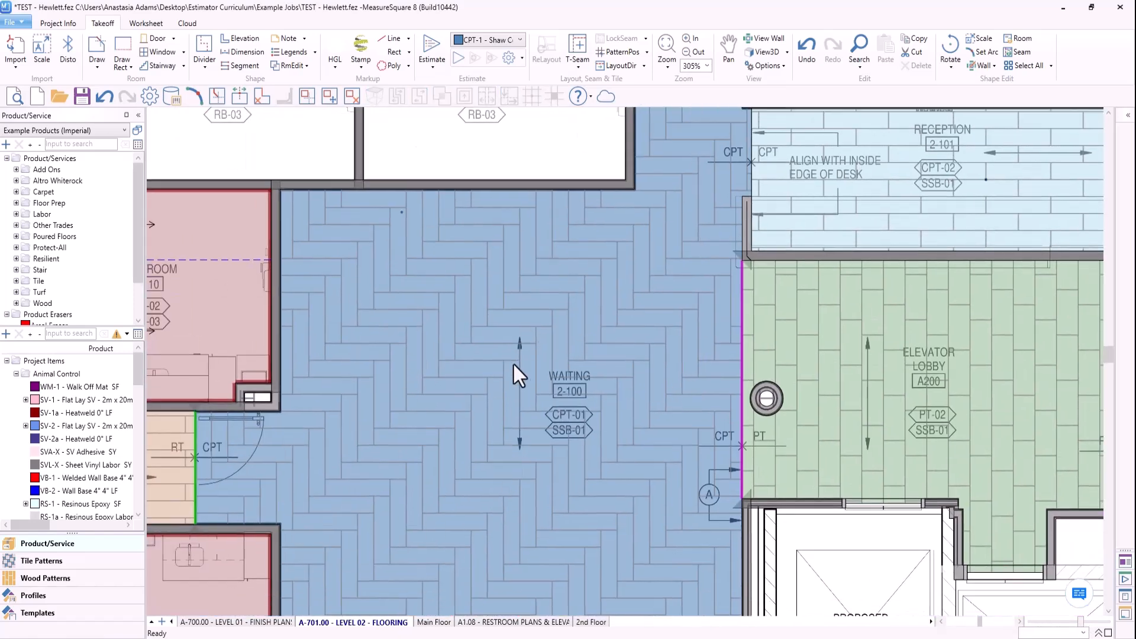
mouse_move(564, 436)
scroll(545, 452, "down", 1)
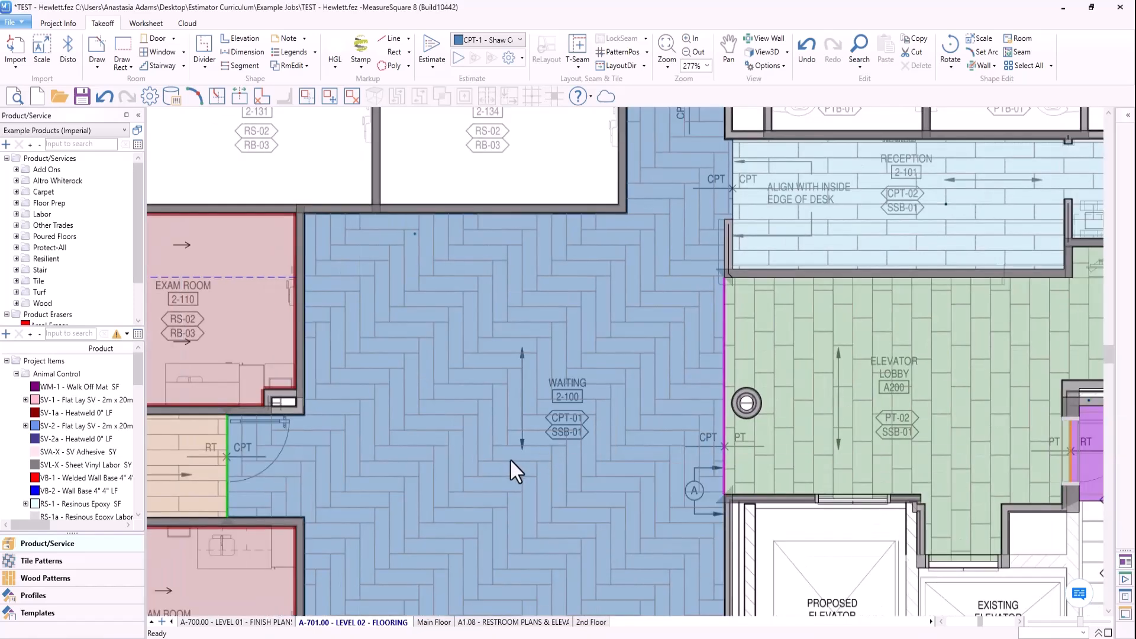
scroll(546, 438, "down", 1)
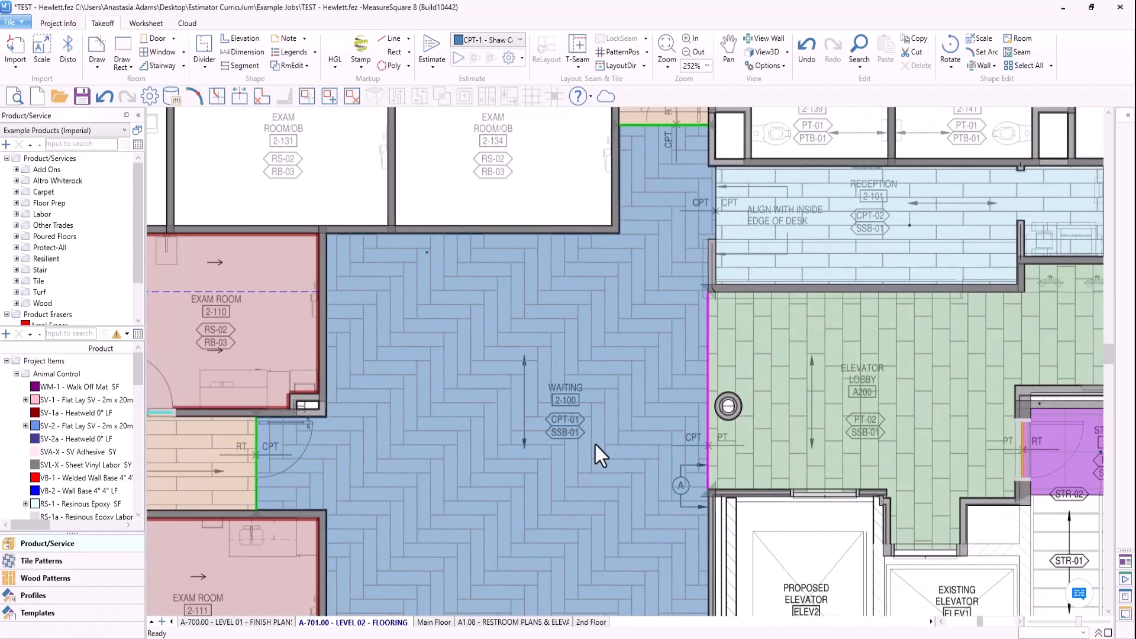
middle_click_drag(590, 438, 564, 377)
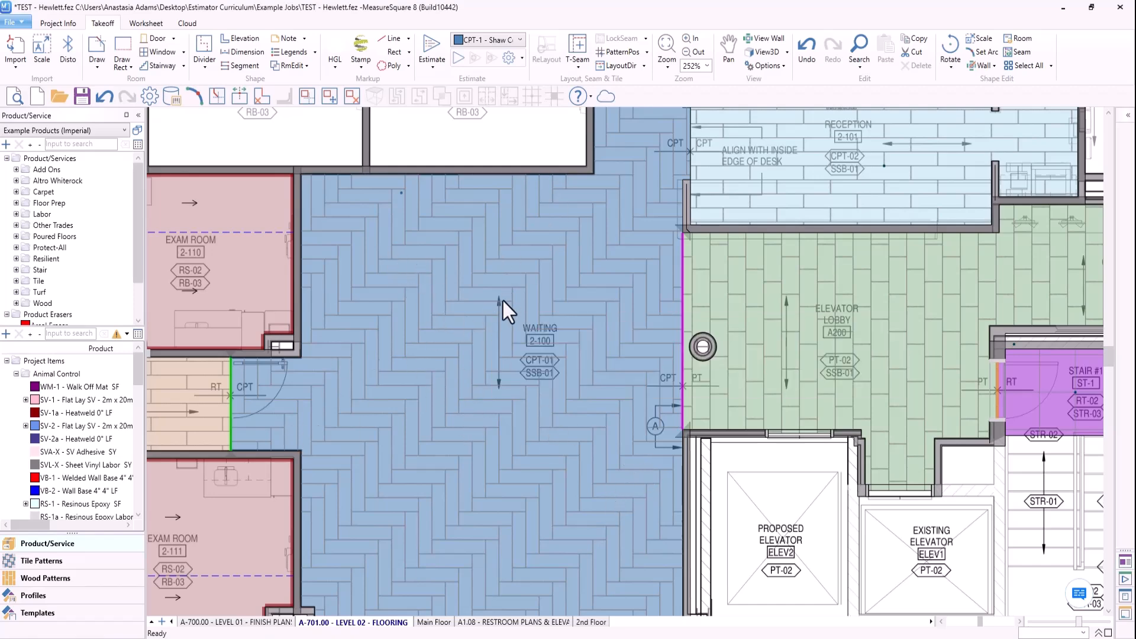
- Examine the CPT-02 tile pattern and quantities in Reception 2-101 against the direction arrow and wall edges
scroll(502, 299, "down", 2)
middle_click_drag(771, 205, 535, 357)
scroll(600, 334, "up", 6)
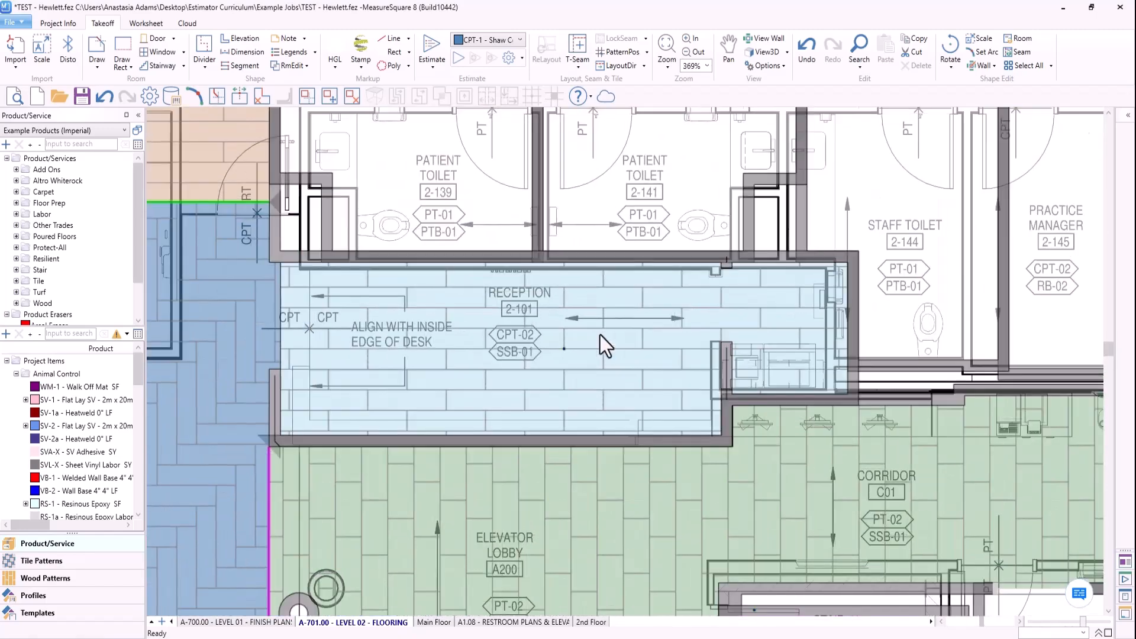
scroll(600, 334, "up", 5)
middle_click_drag(662, 372, 652, 371)
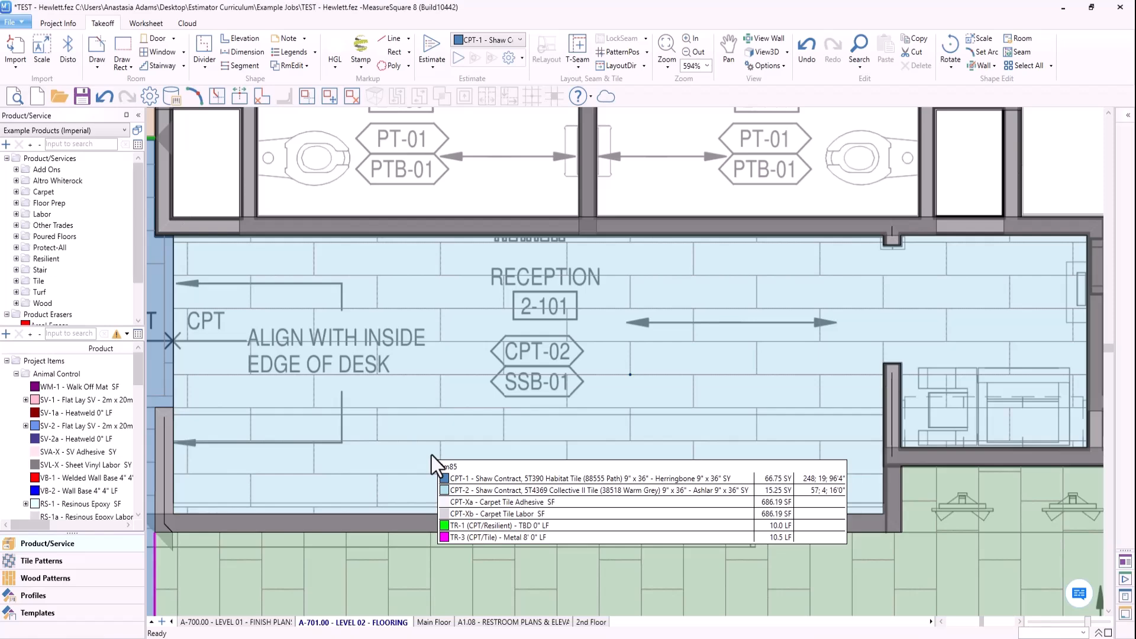
mouse_move(424, 453)
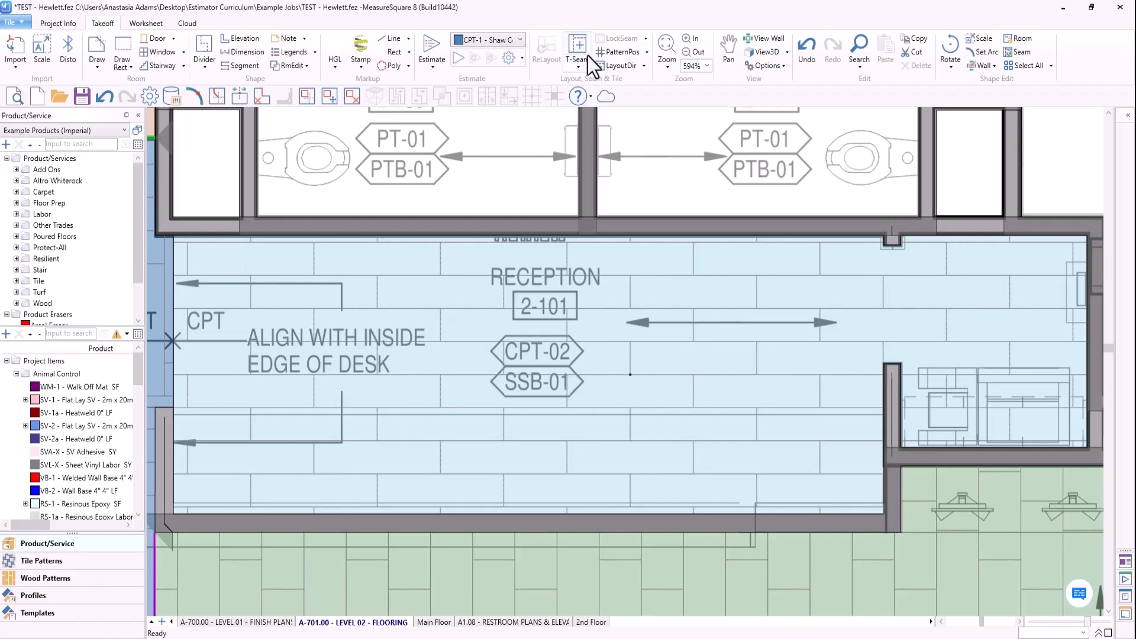
- Set the pattern position of the CPT-02 tile in Reception 2-101 to the room's upper corner at the Waiting opening
left_click(613, 54)
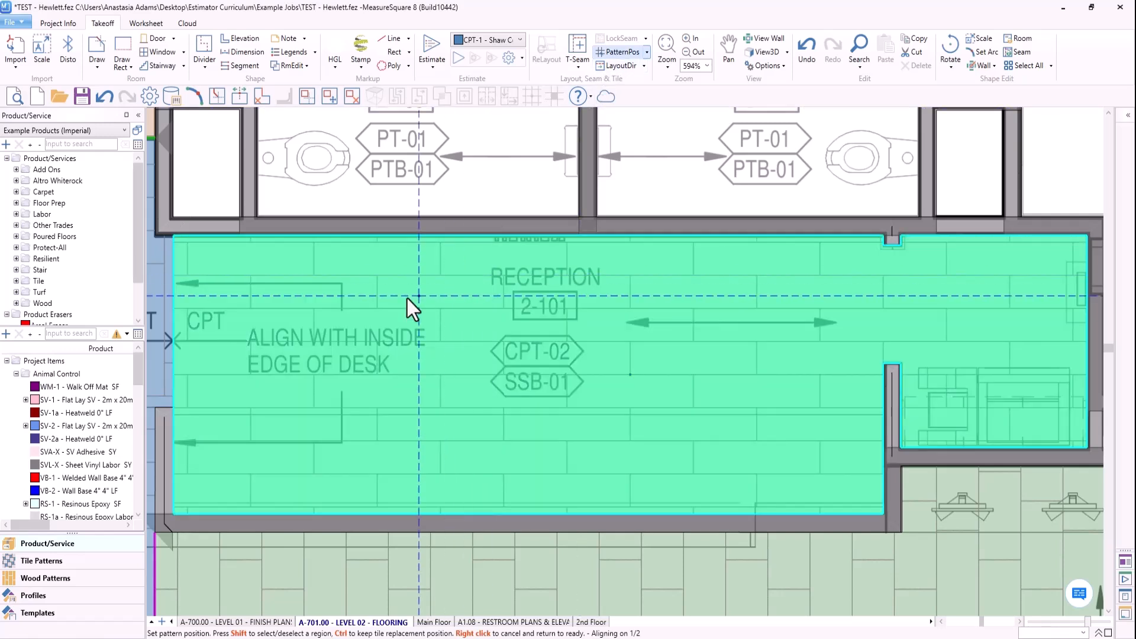
left_click(173, 236)
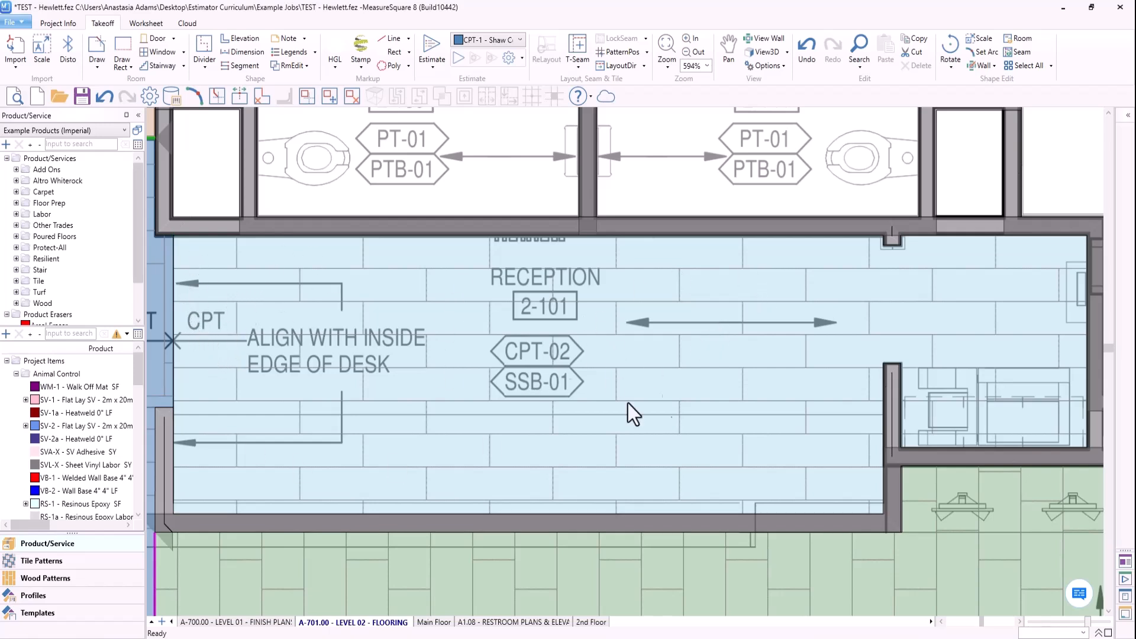
middle_click_drag(555, 388, 551, 370)
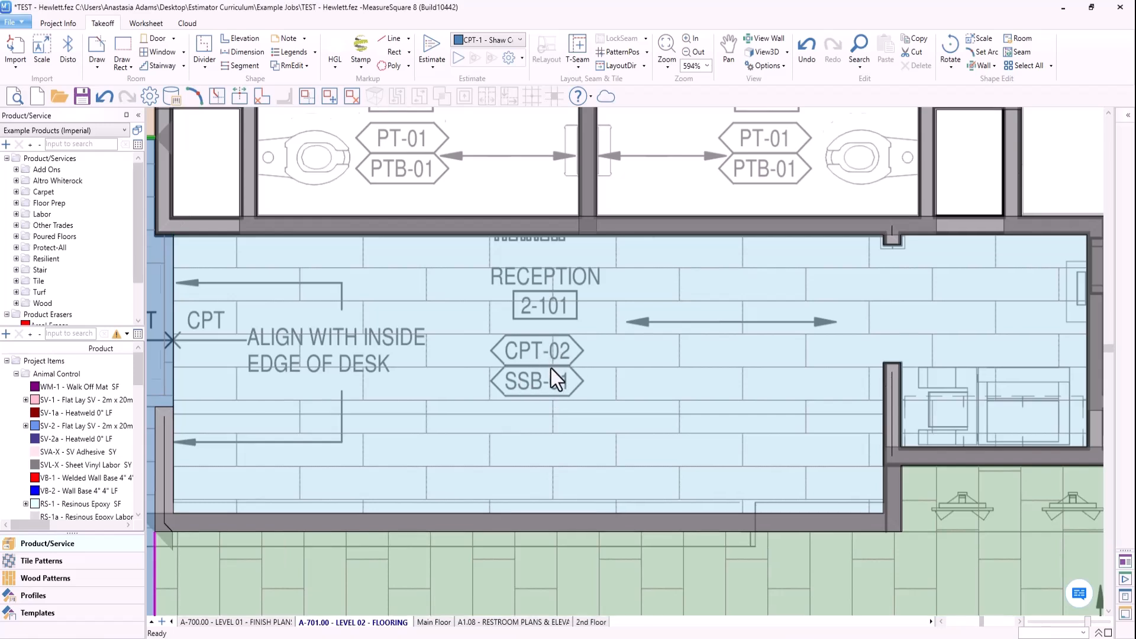
middle_click_drag(608, 325, 608, 307)
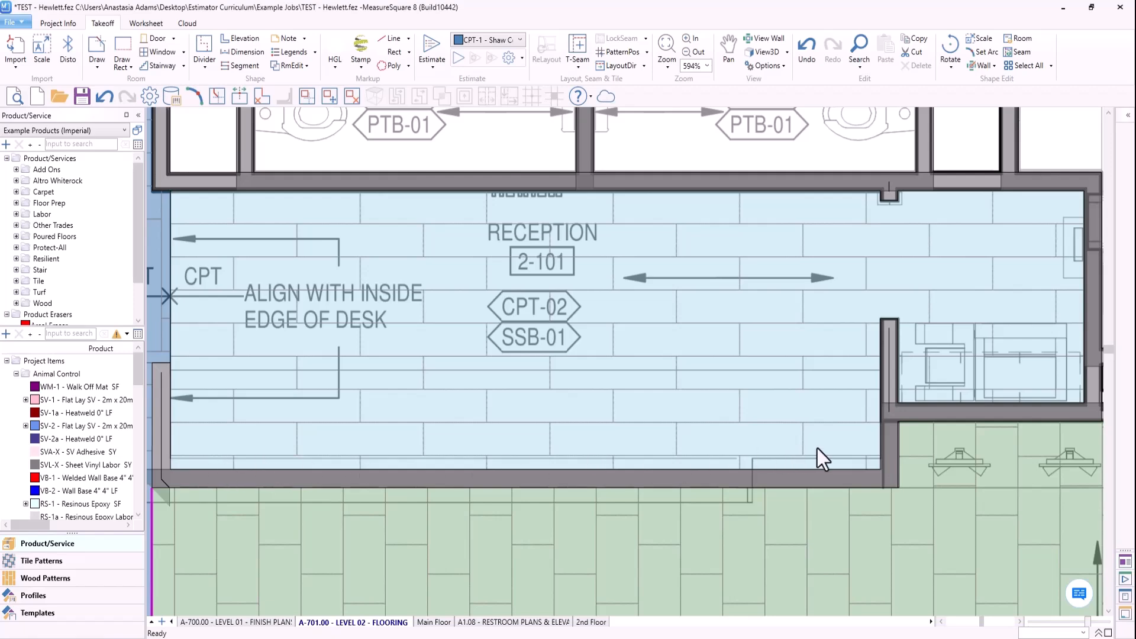
- Examine the PT-02 plank tile layout in Elevator Lobby A200 and Corridor C01 against the direction arrows, elevator openings and Waiting edge
scroll(425, 394, "down", 4)
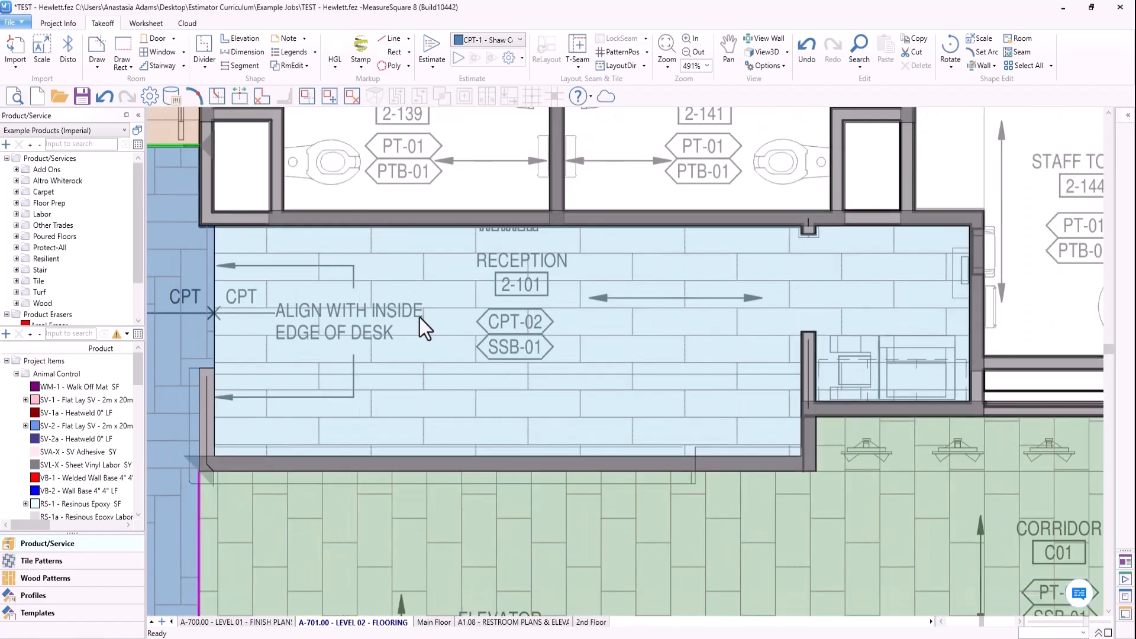
scroll(455, 306, "down", 3)
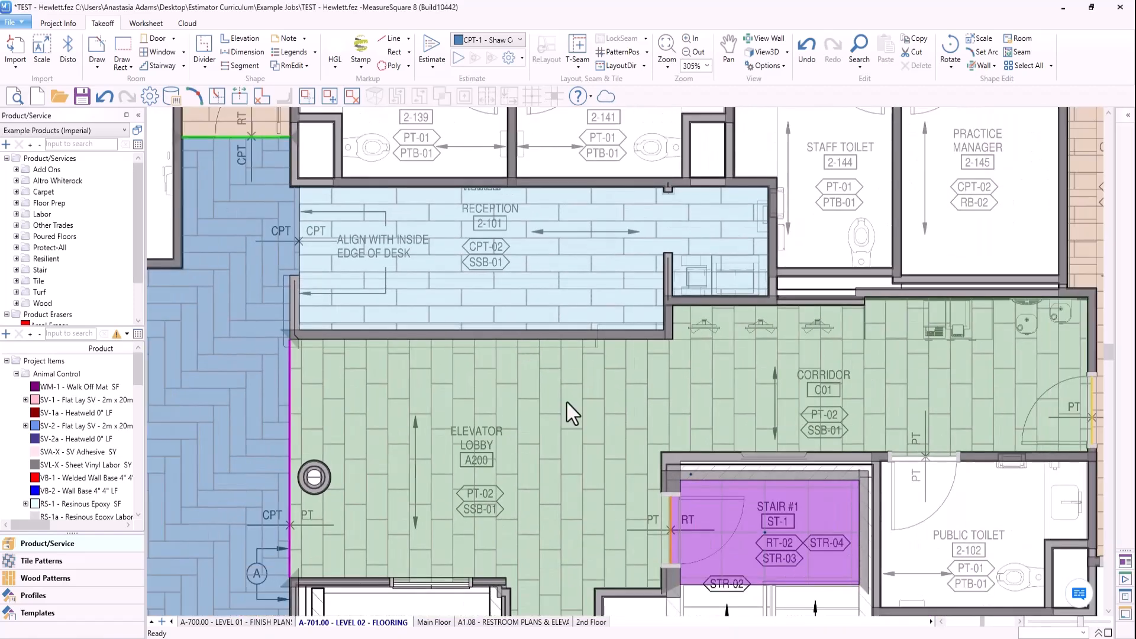
middle_click_drag(567, 402, 522, 347)
middle_click_drag(544, 381, 501, 339)
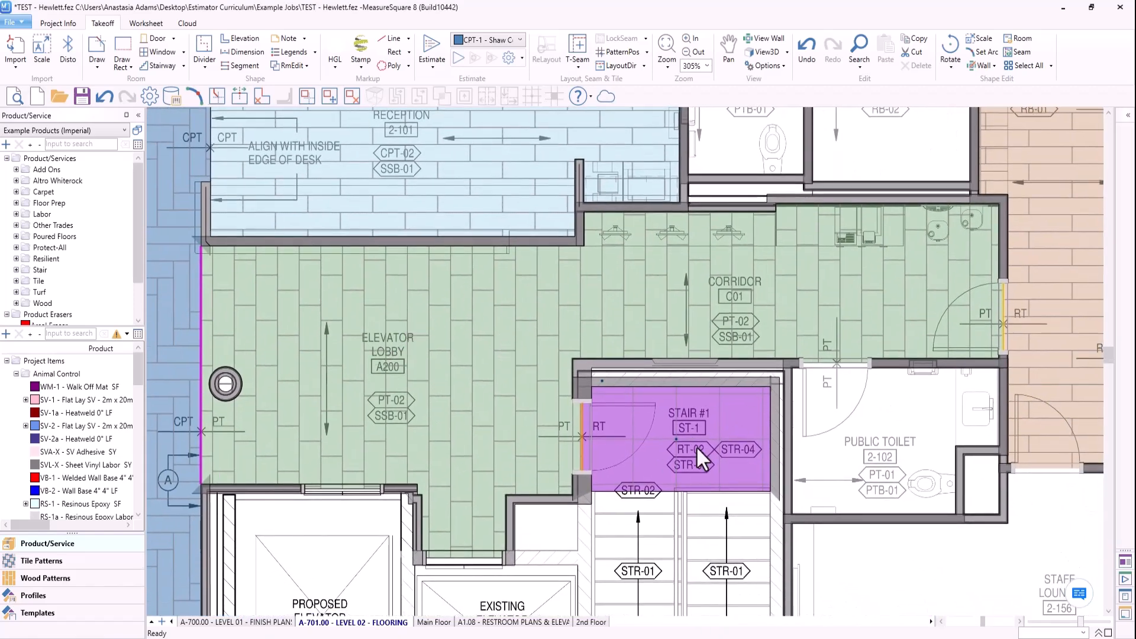
middle_click_drag(370, 402, 394, 385)
scroll(435, 393, "up", 1)
scroll(436, 370, "down", 1)
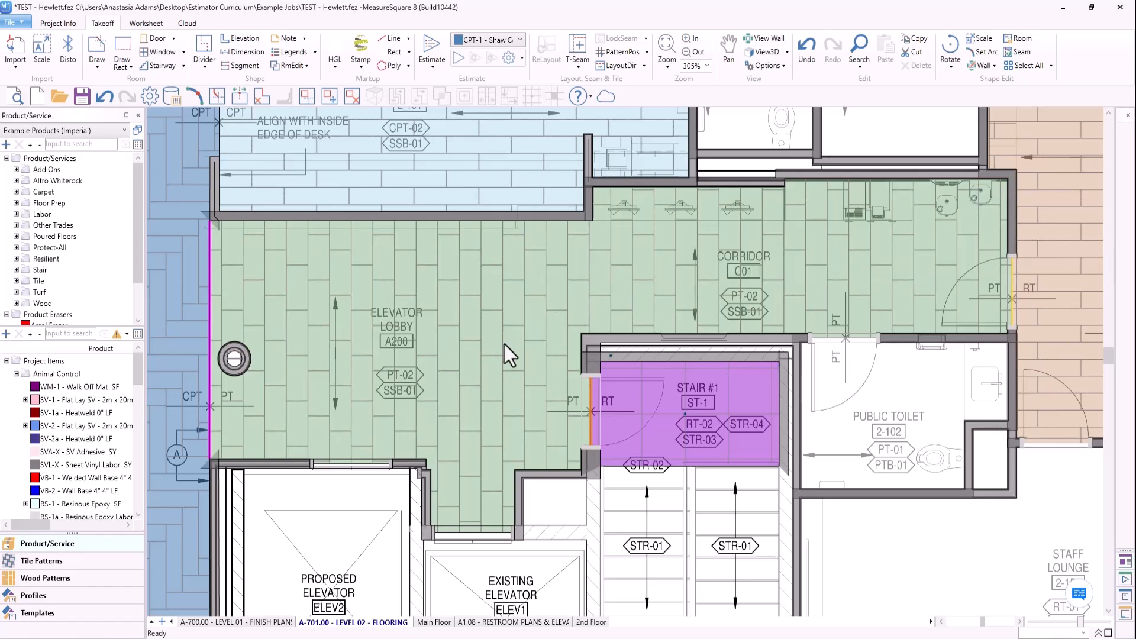
mouse_move(451, 385)
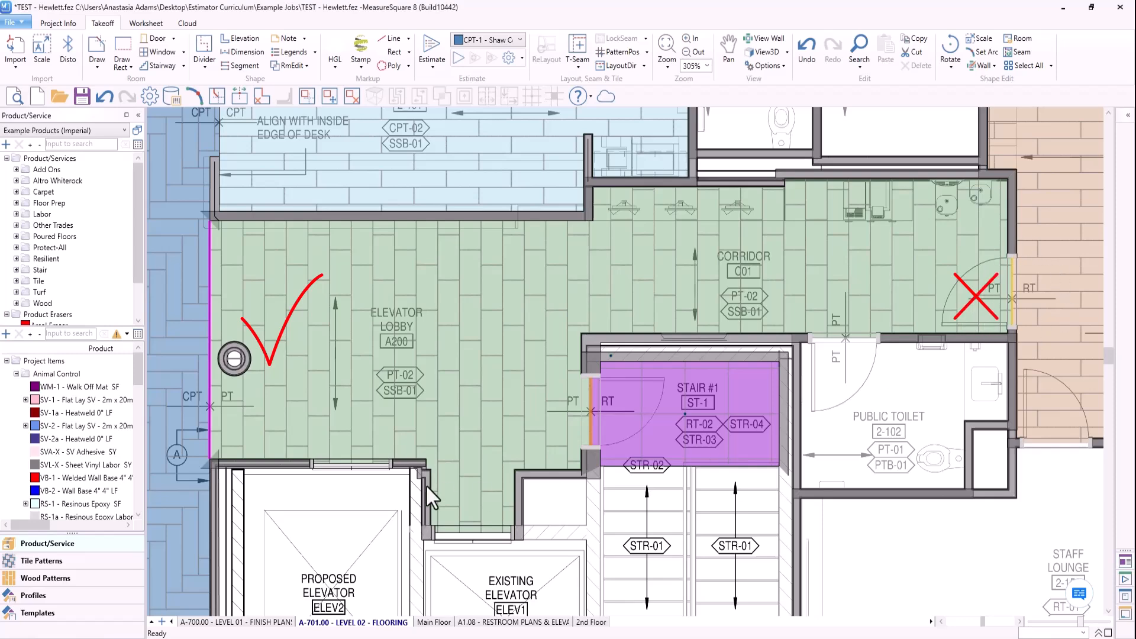
scroll(338, 408, "down", 2)
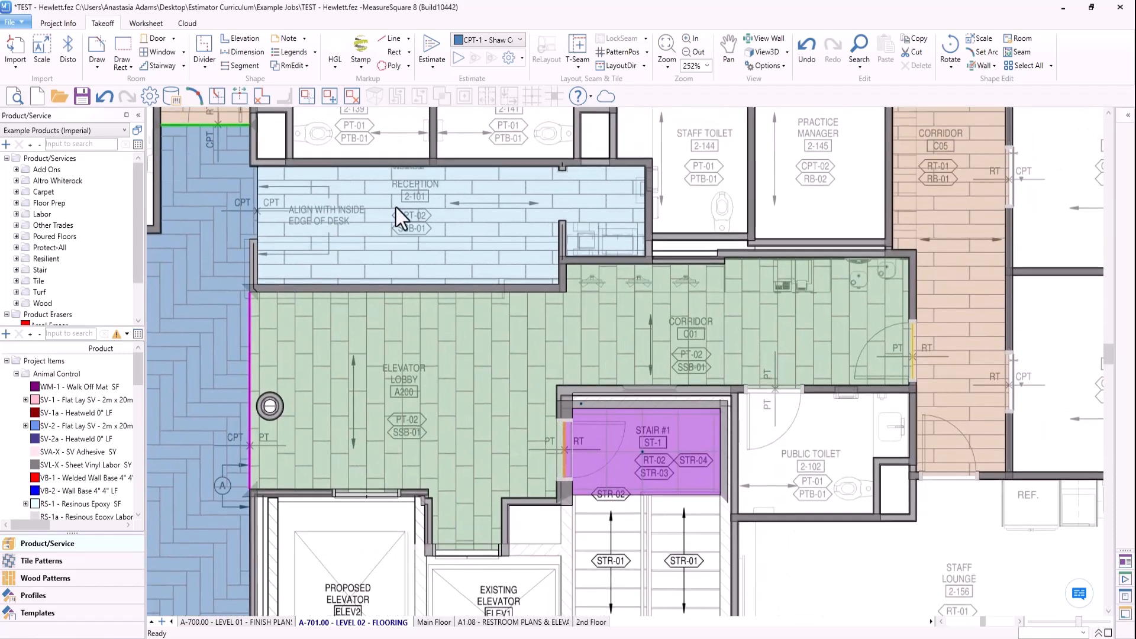
mouse_move(344, 480)
middle_mouse_down()
mouse_move(547, 296)
mouse_move(620, 366)
mouse_move(605, 422)
middle_mouse_up()
scroll(555, 298, "down", 3)
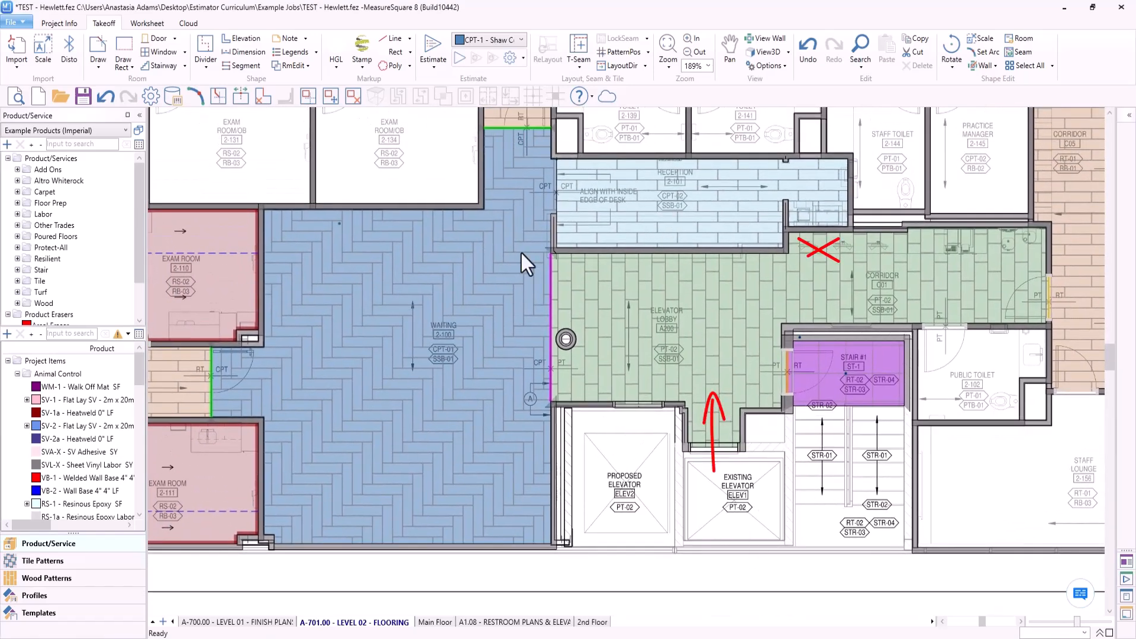
mouse_move(417, 415)
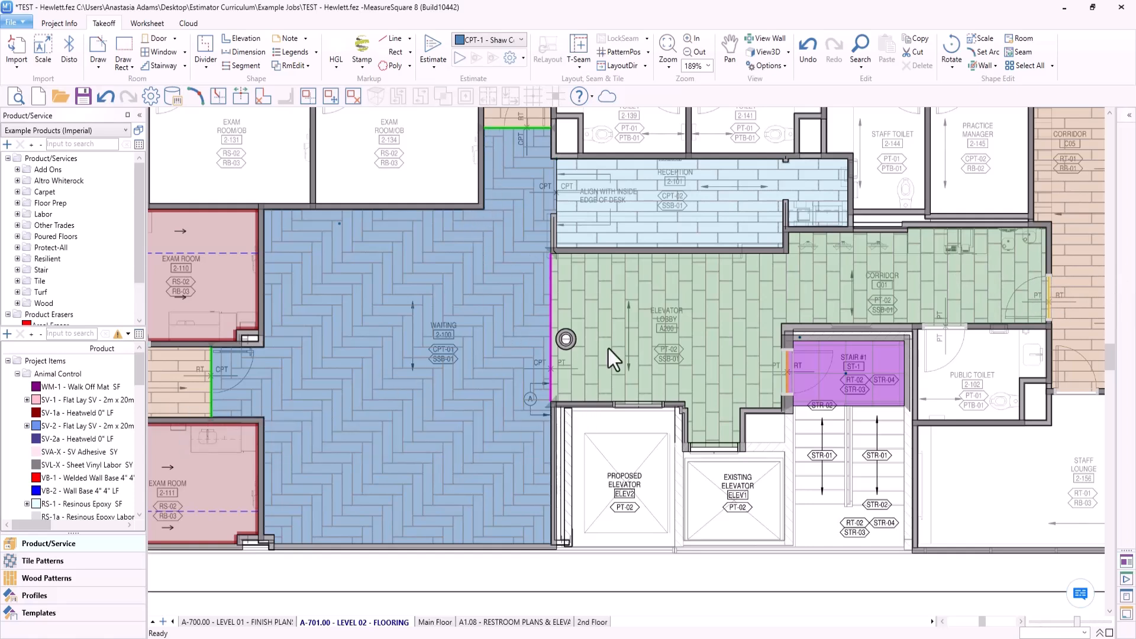
- Set the pattern position of the PT-02 tile in Elevator Lobby A200 to the upper corner at the Waiting transition
scroll(590, 366, "up", 5)
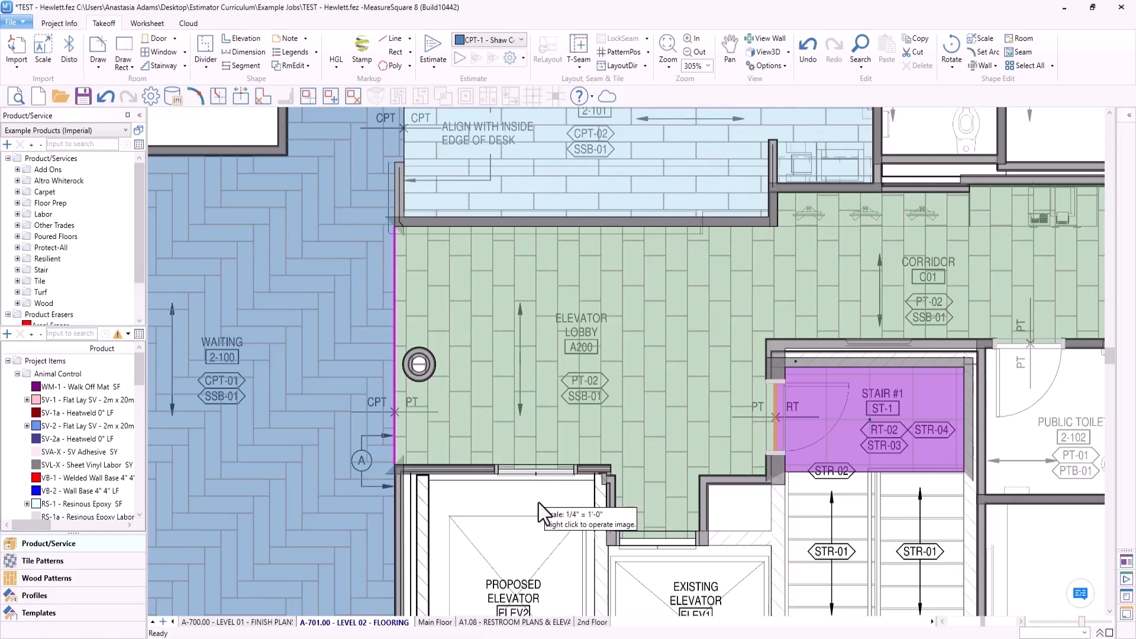
left_click(624, 53)
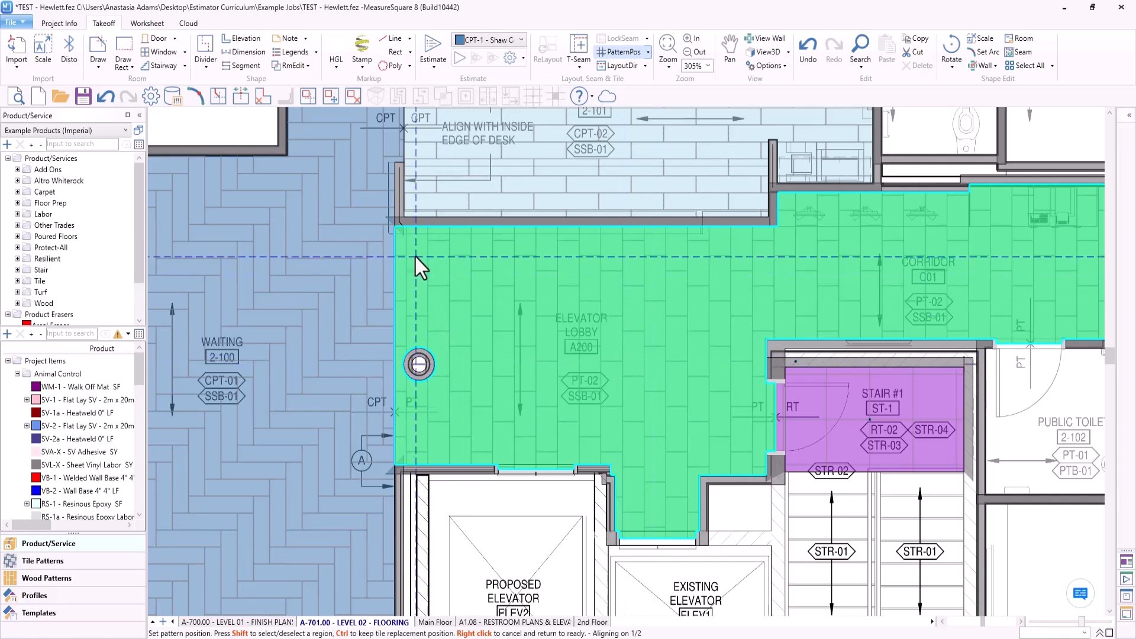
left_click(394, 228)
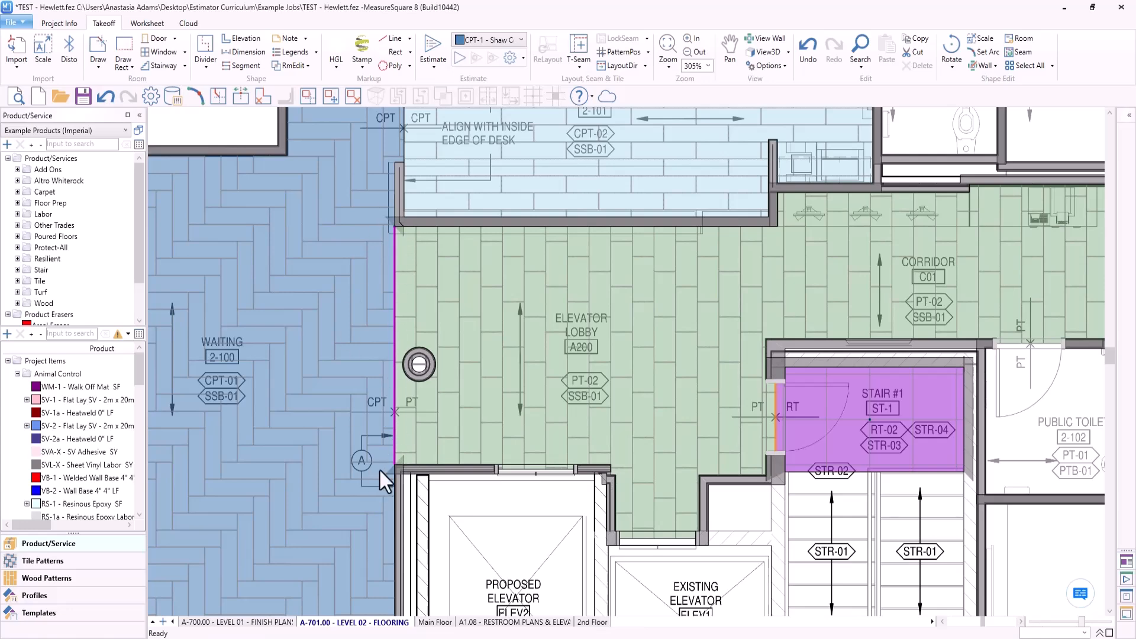
- Inspect the PT-02 tile cuts at the PT/RT transition in the doorway between Corridor C01 and Corridor C05
middle_click_drag(888, 318, 539, 356)
scroll(639, 313, "up", 3)
left_click(614, 298)
scroll(615, 301, "up", 3)
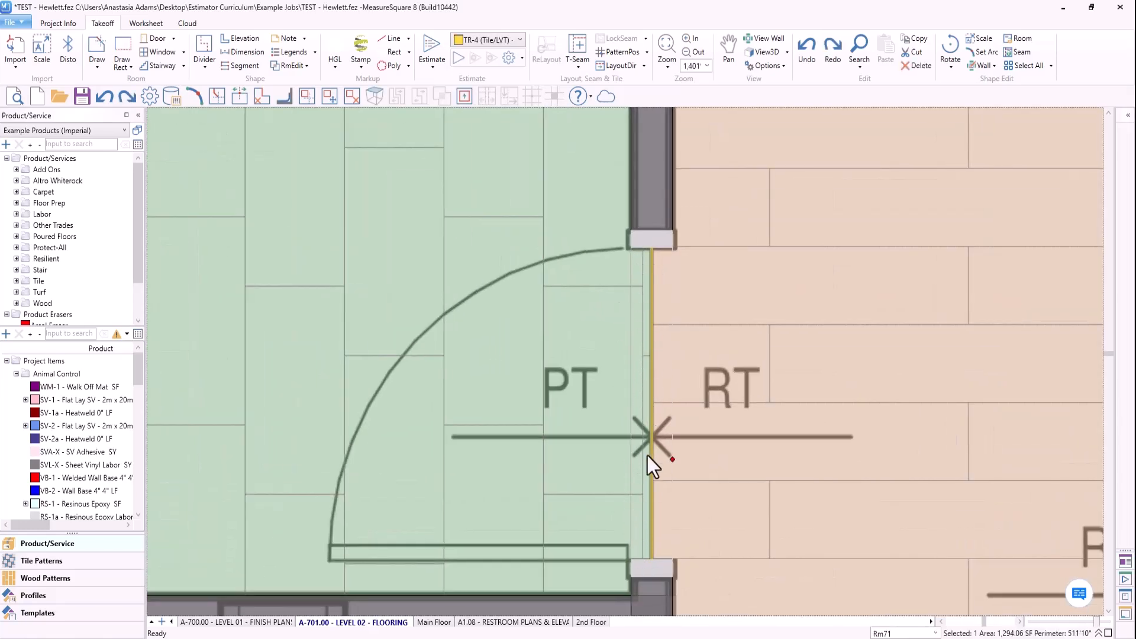
scroll(652, 422, "down", 8)
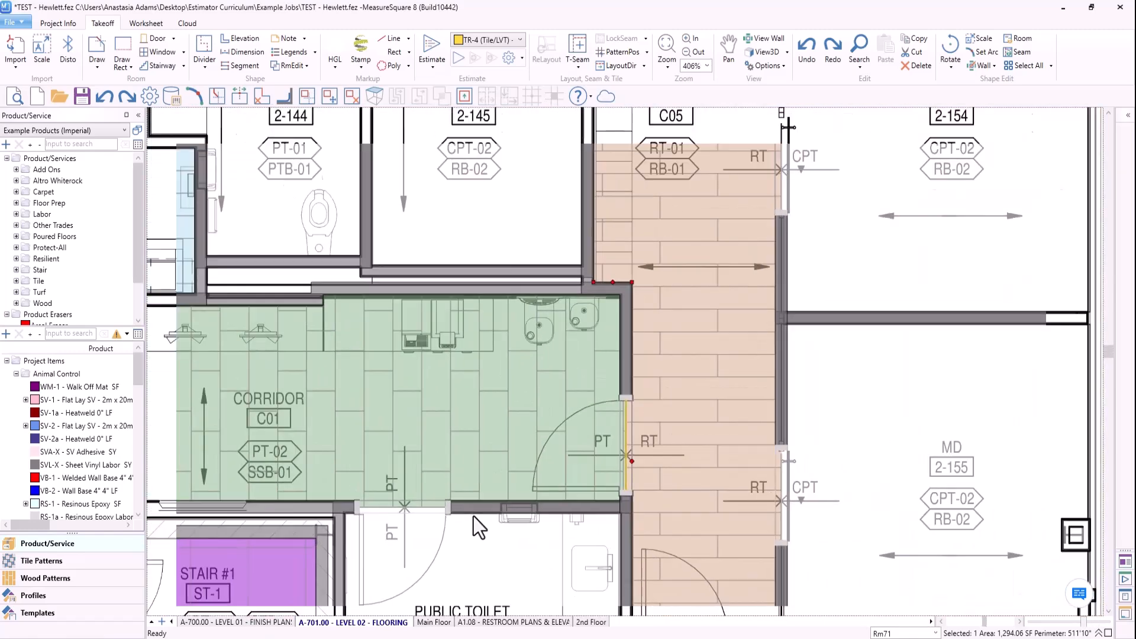
- Set the pattern position of the RT-02 tile in Stair #1 to the landing's lower corner on the door side
middle_click_drag(406, 505, 588, 341)
middle_click_drag(355, 525, 404, 508)
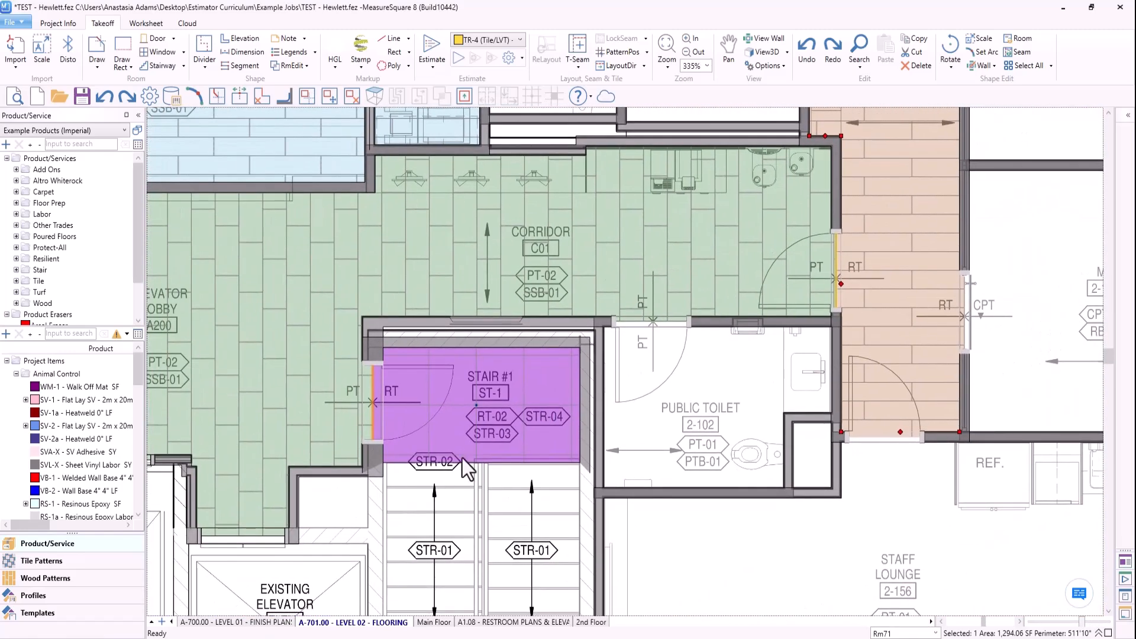
scroll(460, 418, "up", 3)
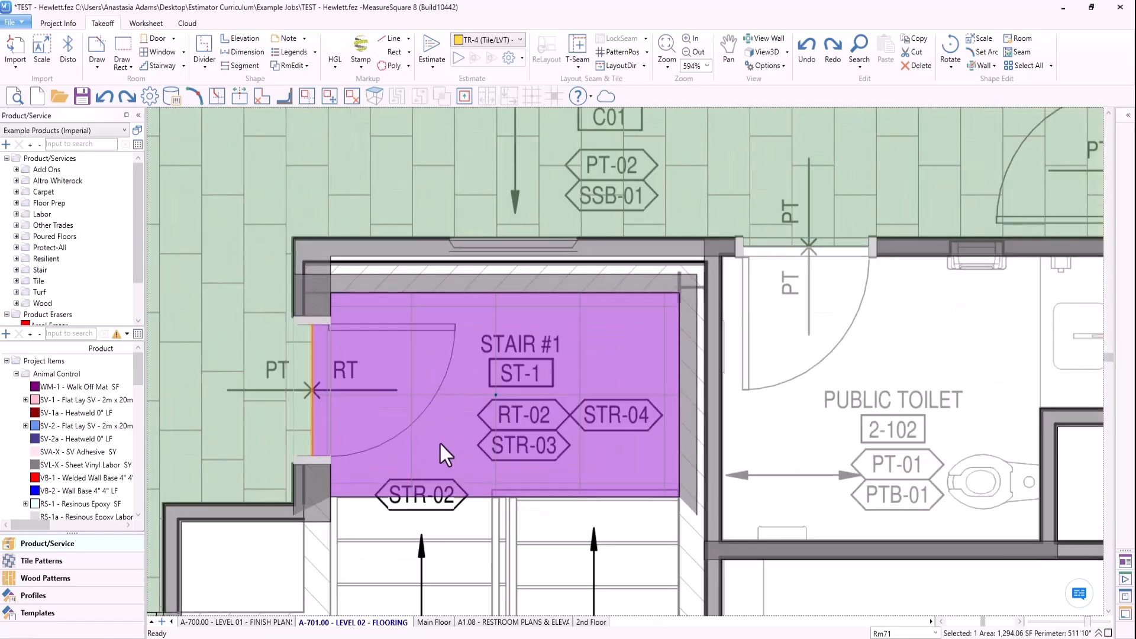
scroll(508, 426, "up", 2)
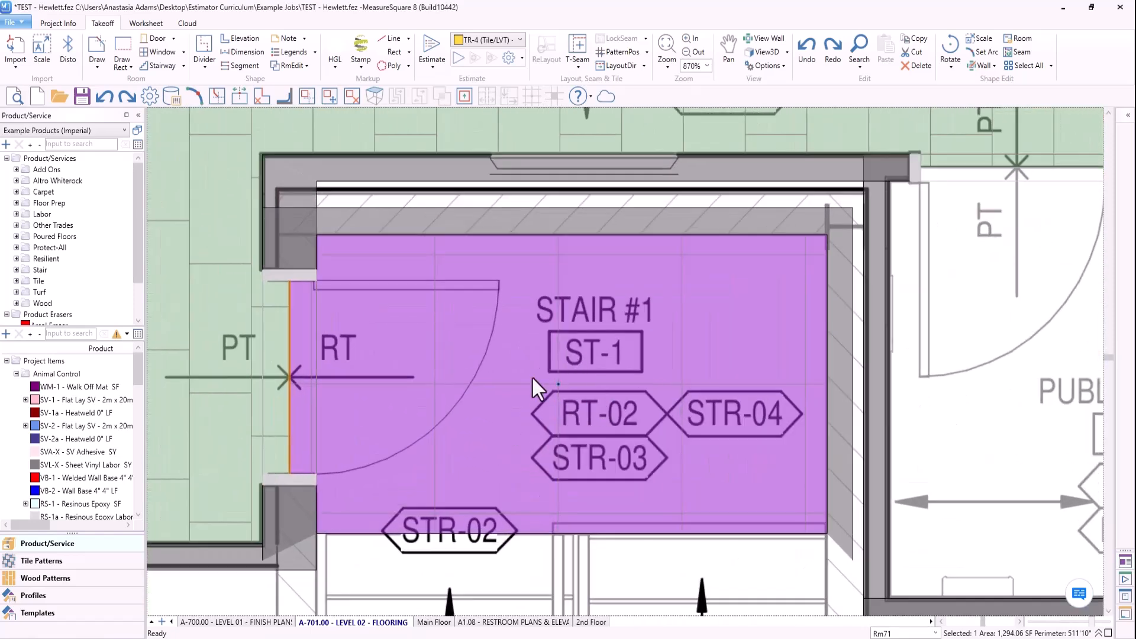
mouse_move(540, 439)
left_click(619, 52)
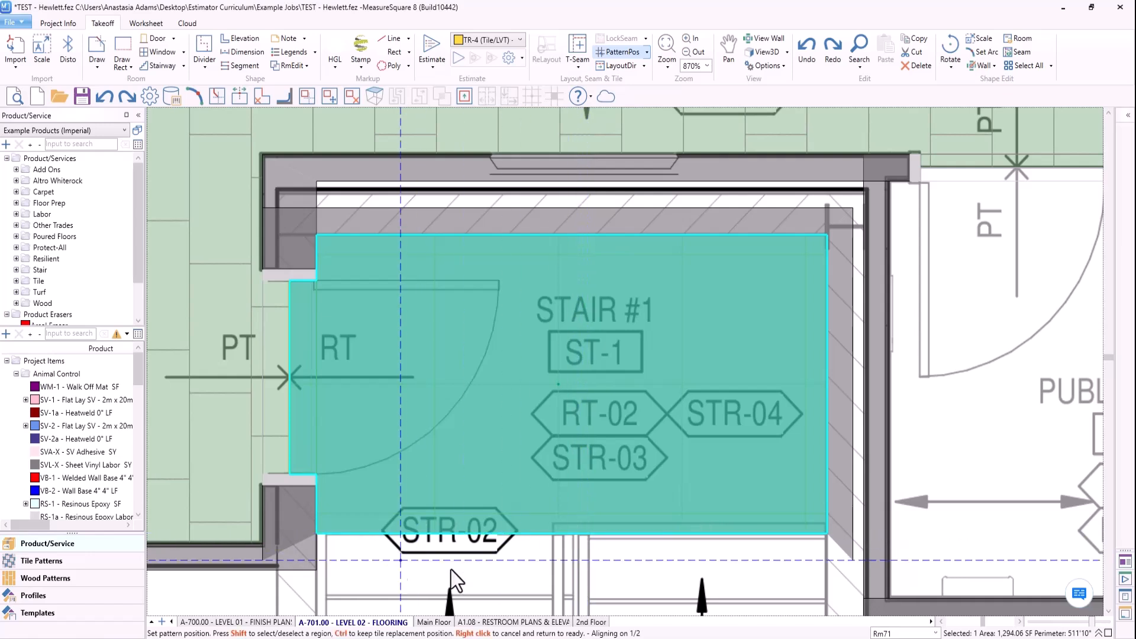
left_click(316, 534)
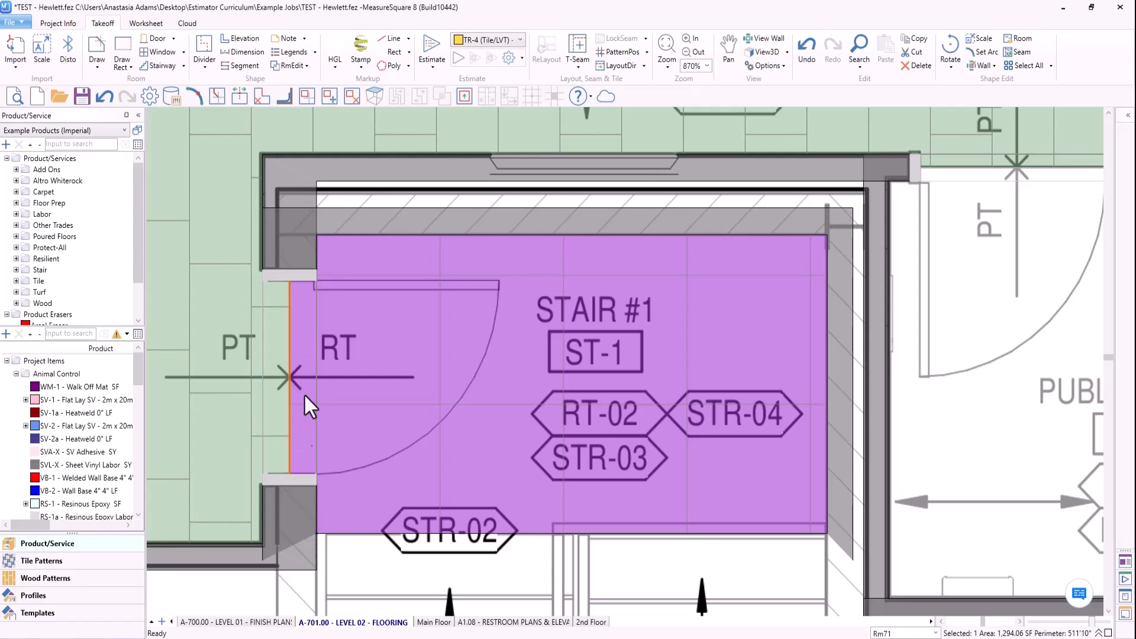
- Move the RT-02 pattern position in Stair #1 to the door threshold edge, in line with the existing horizontal tile joint
left_click(616, 51)
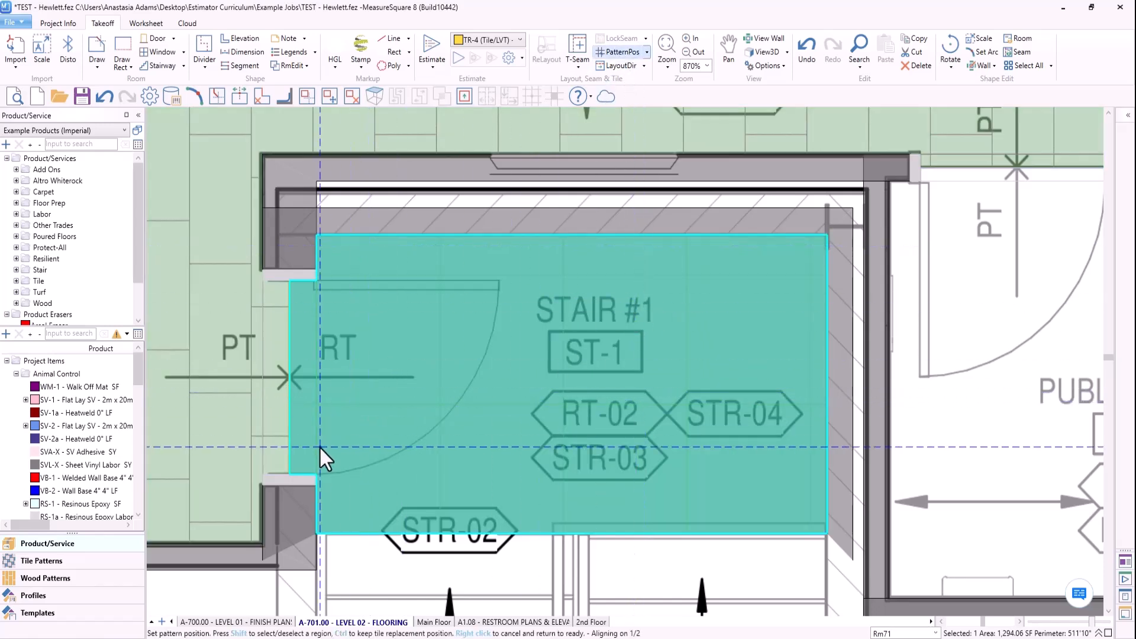
left_click(288, 404)
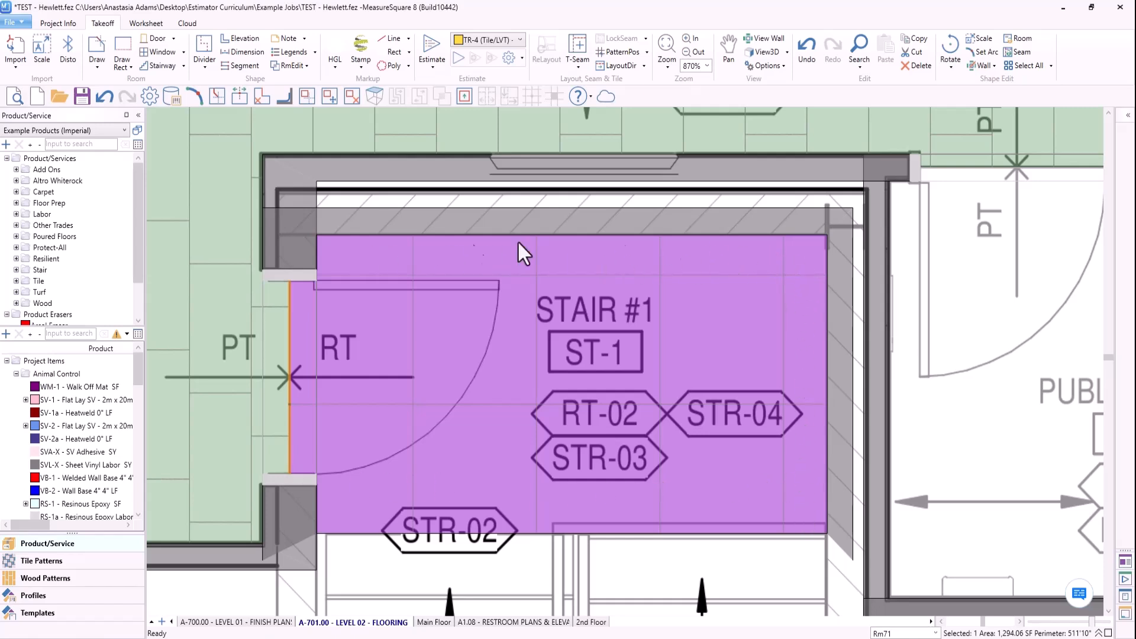
- Review the tile, carpet tile and plank layouts across the Level 02 plan, checking the RT-01 and CPT-01 areas, and clear the selection
scroll(720, 440, "down", 8)
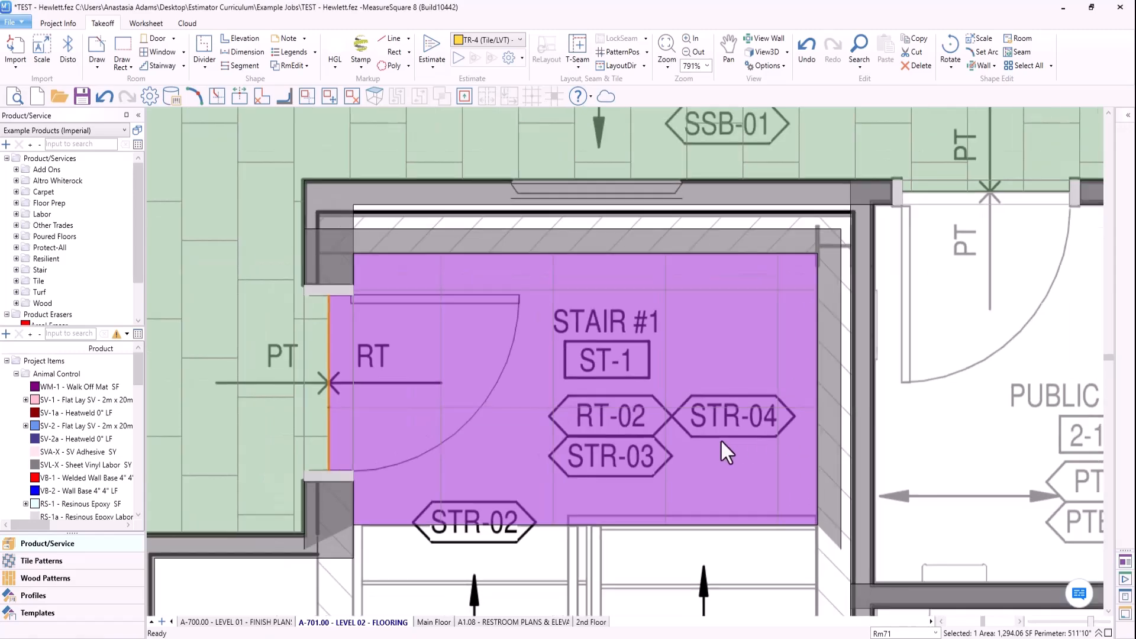
scroll(686, 499, "down", 4)
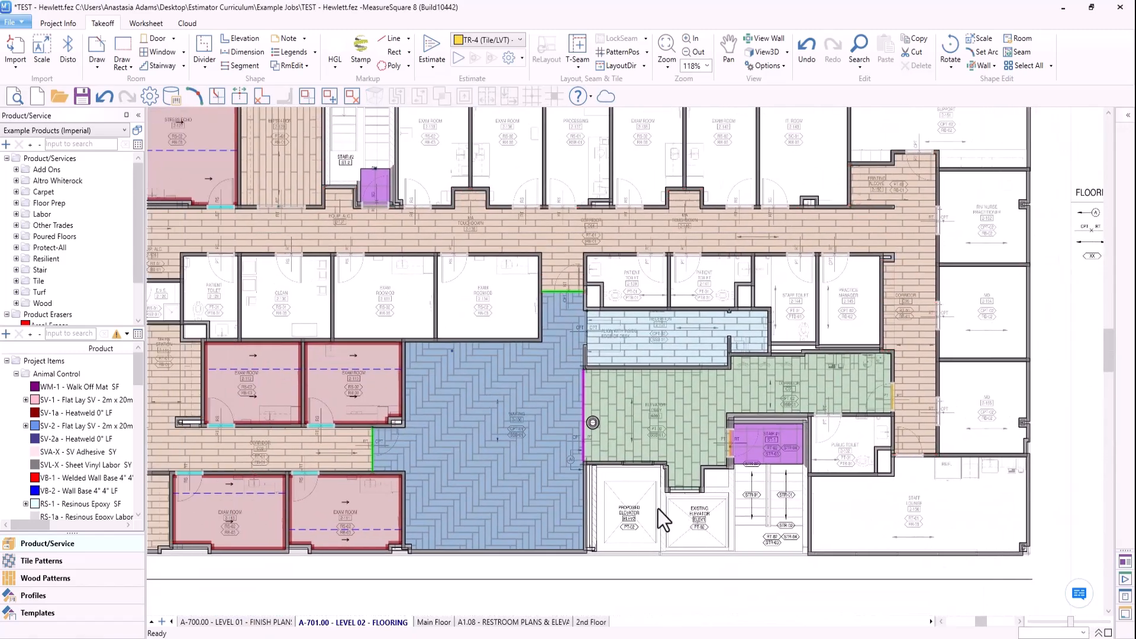
middle_click_drag(664, 520, 708, 522)
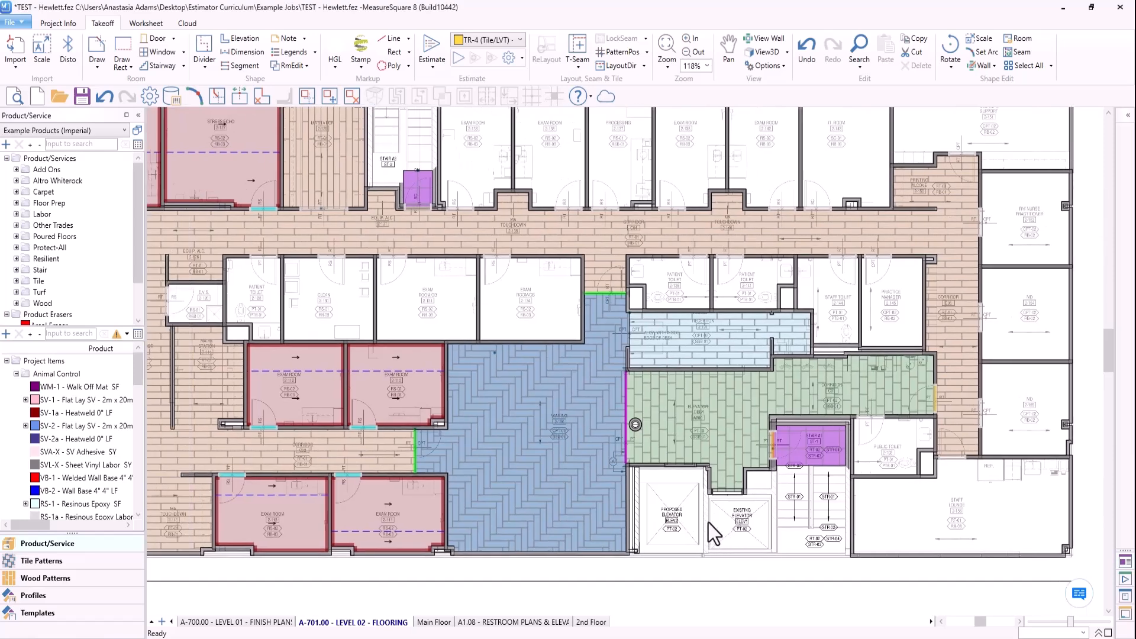
left_click(584, 241)
left_click(338, 161)
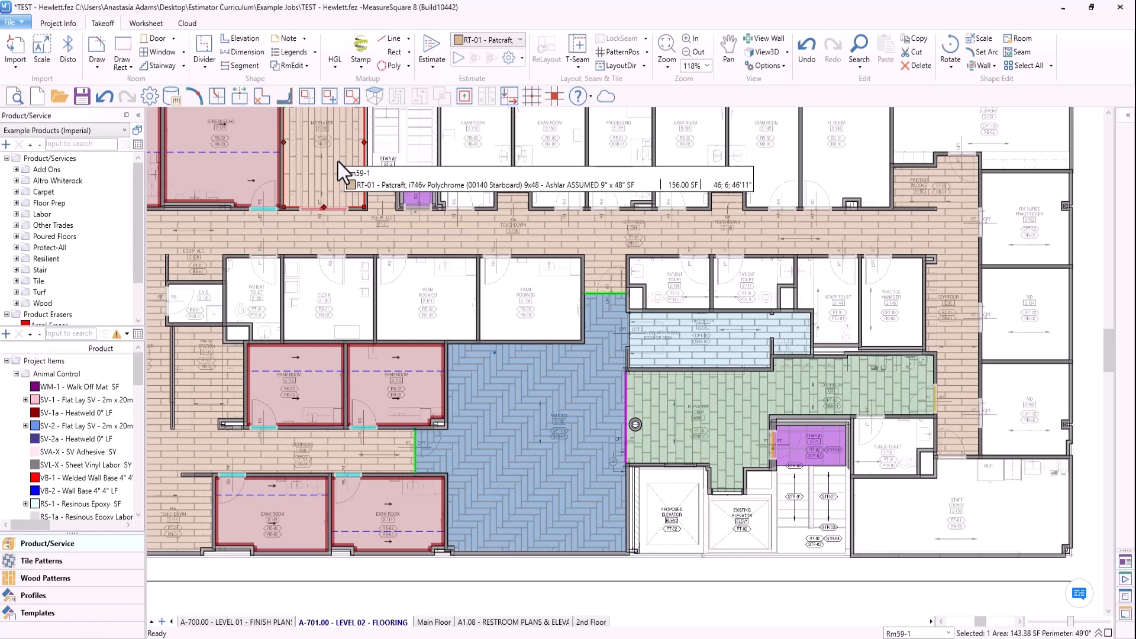
left_click(526, 501)
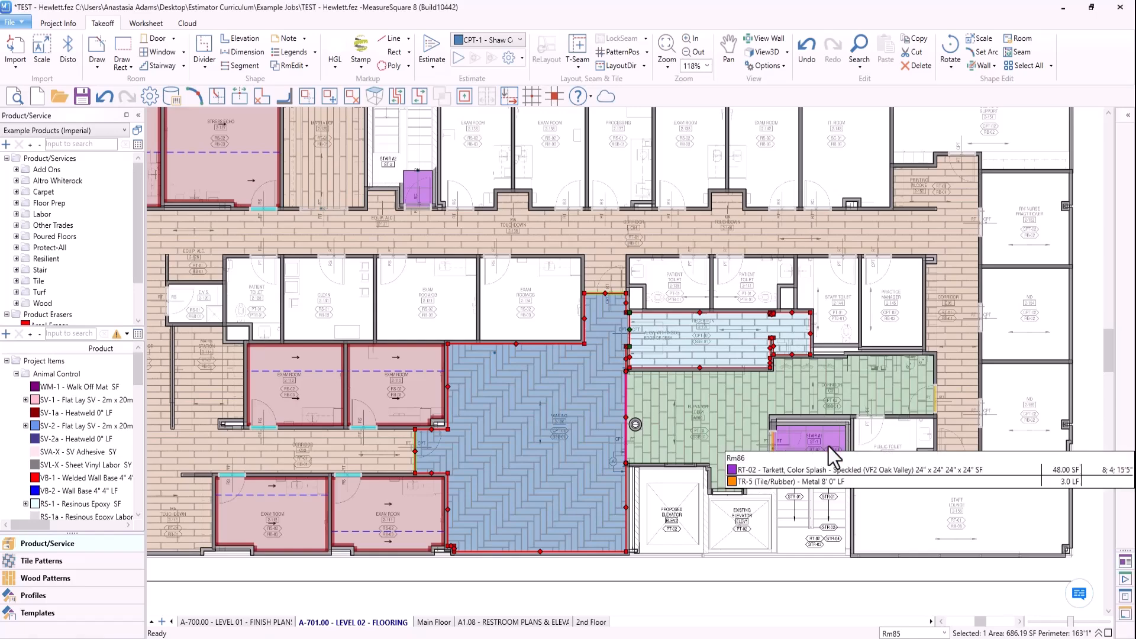
left_click(536, 596)
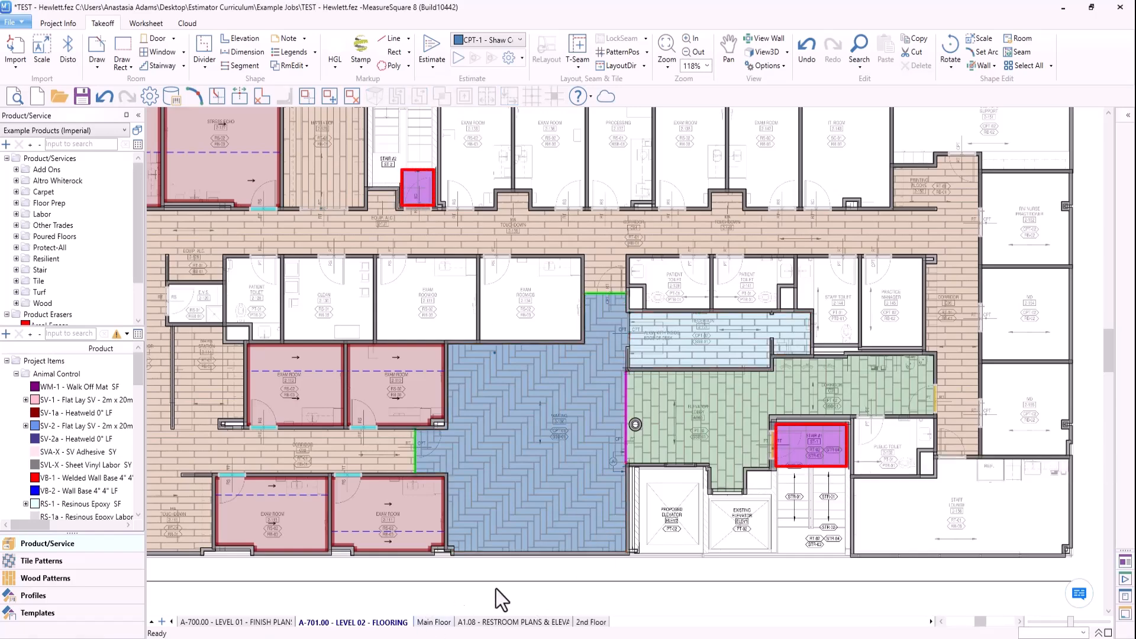
- Switch the seams to the opposite side in three RS-02 exam rooms, two along the outer side wall and one along the lower wall
scroll(476, 564, "down", 3)
scroll(476, 563, "up", 3)
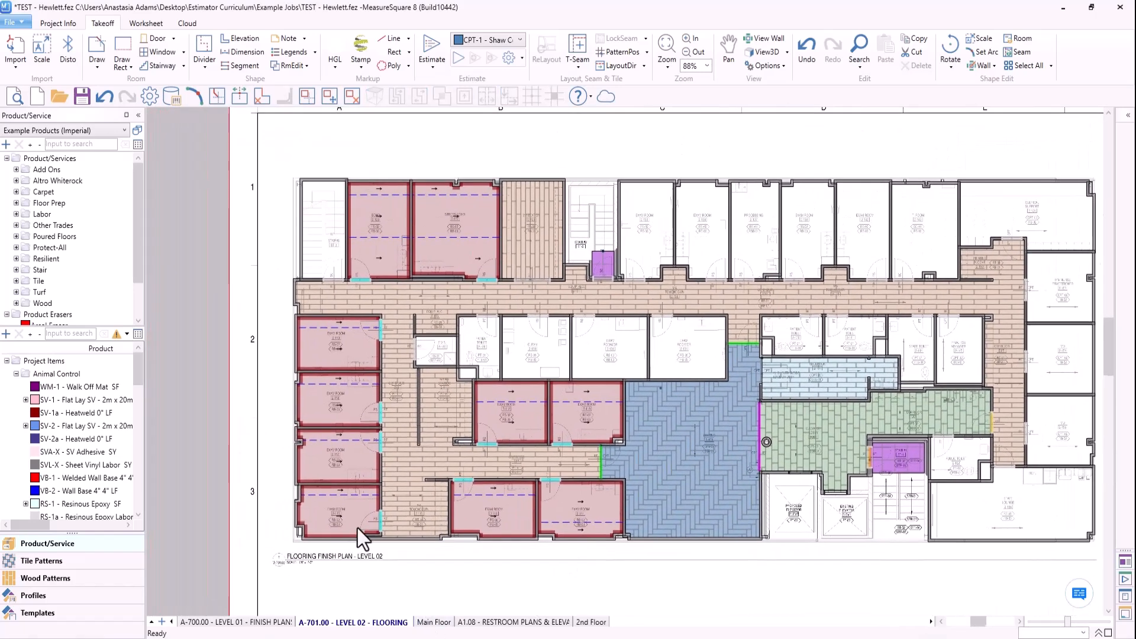
scroll(510, 588, "up", 2)
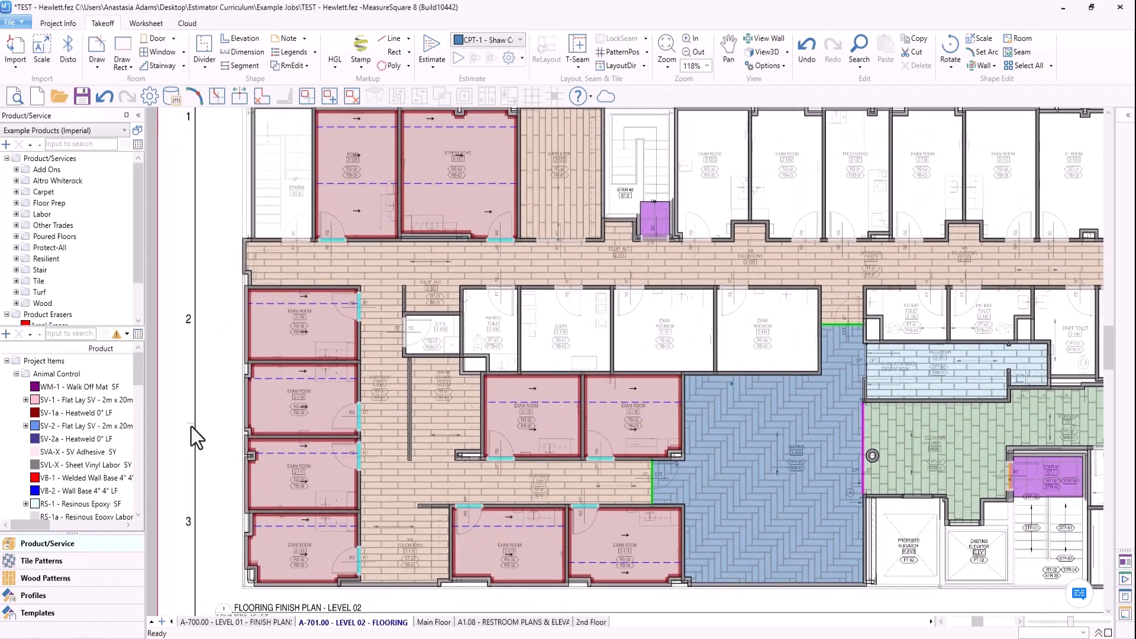
middle_click_drag(207, 434, 200, 429)
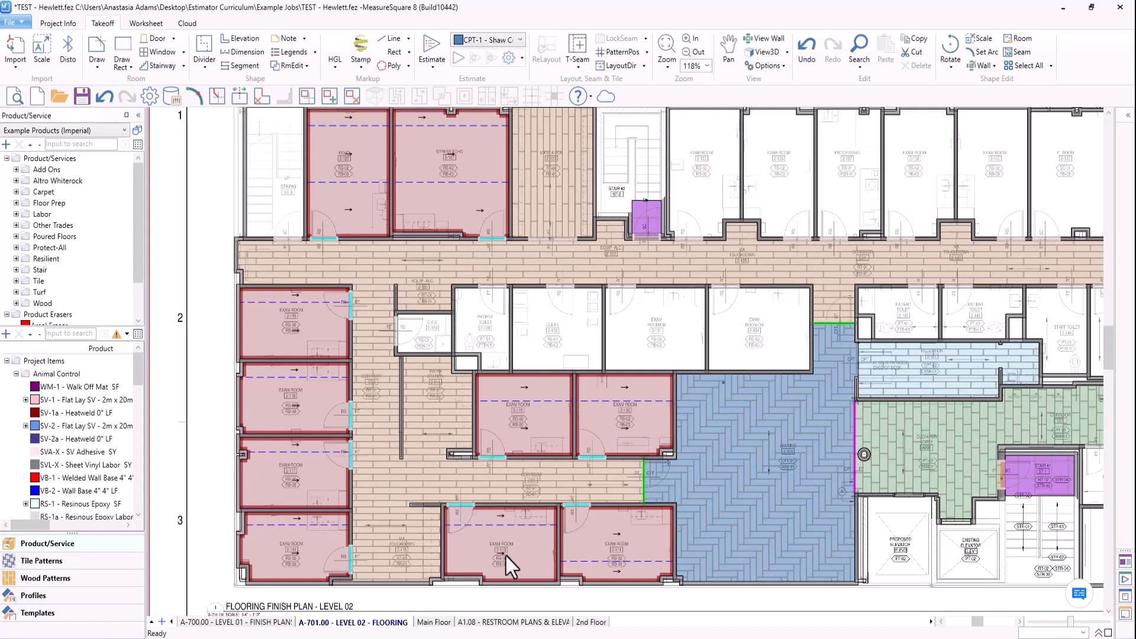
mouse_move(503, 558)
mouse_move(283, 482)
left_click(510, 562)
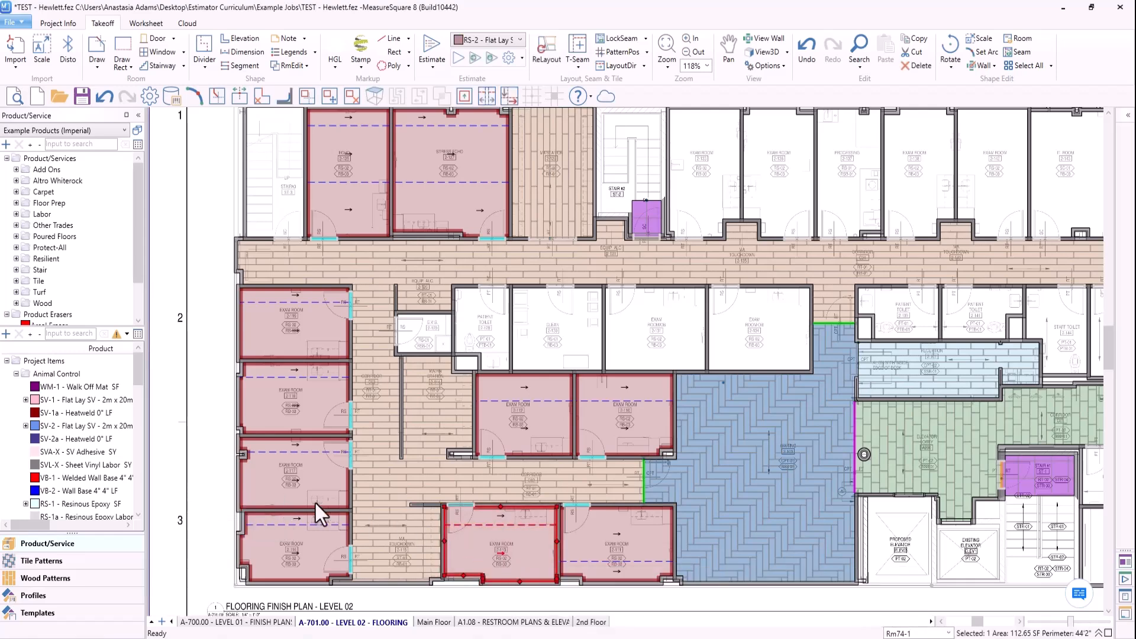
left_click(289, 492, "ctrl")
left_click(283, 330, "ctrl")
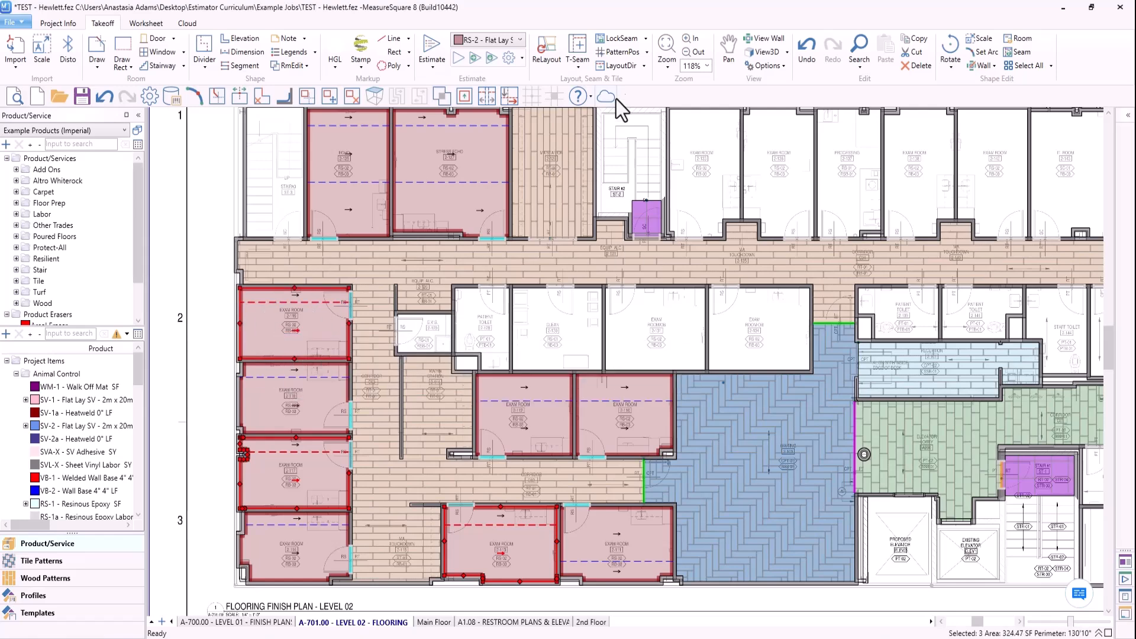
left_click(647, 41)
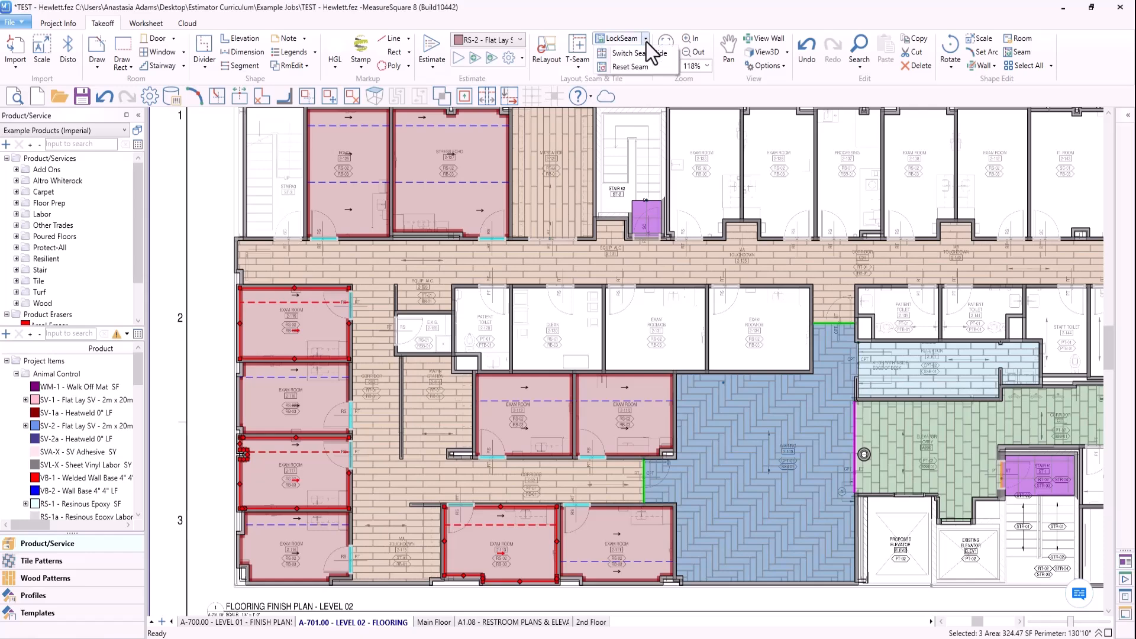
left_click(650, 52)
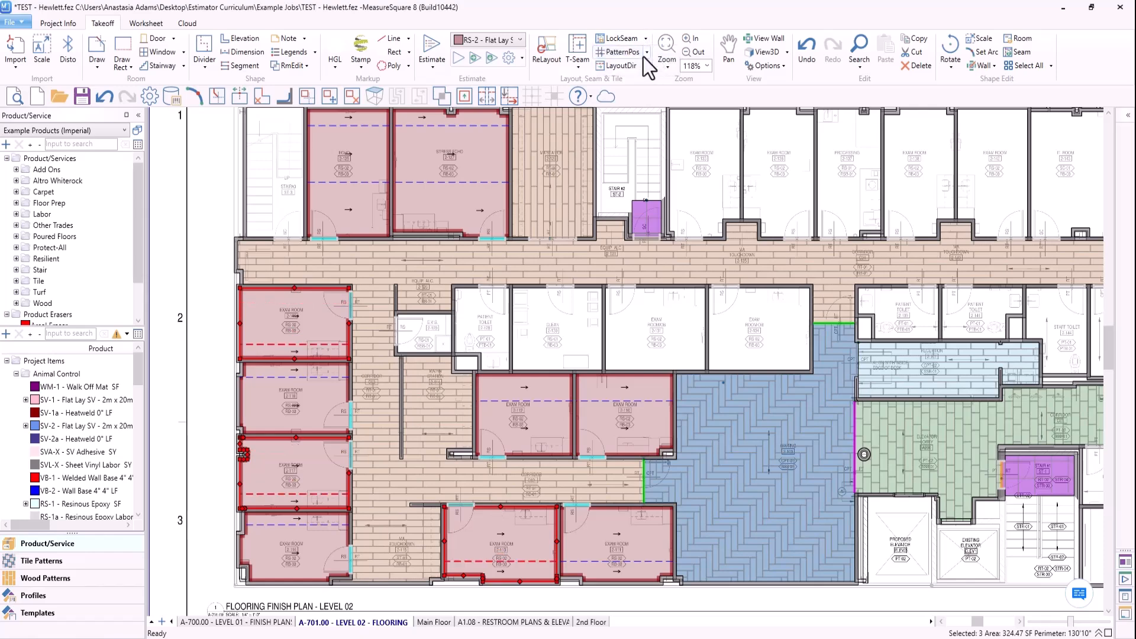
key("Escape")
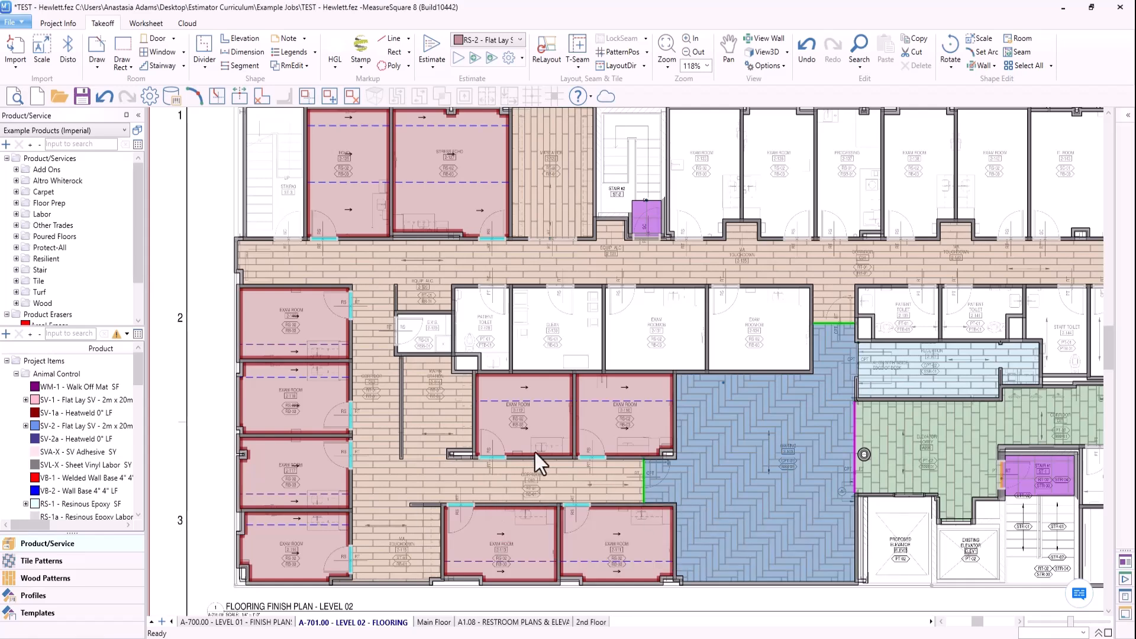
scroll(536, 453, "down", 2)
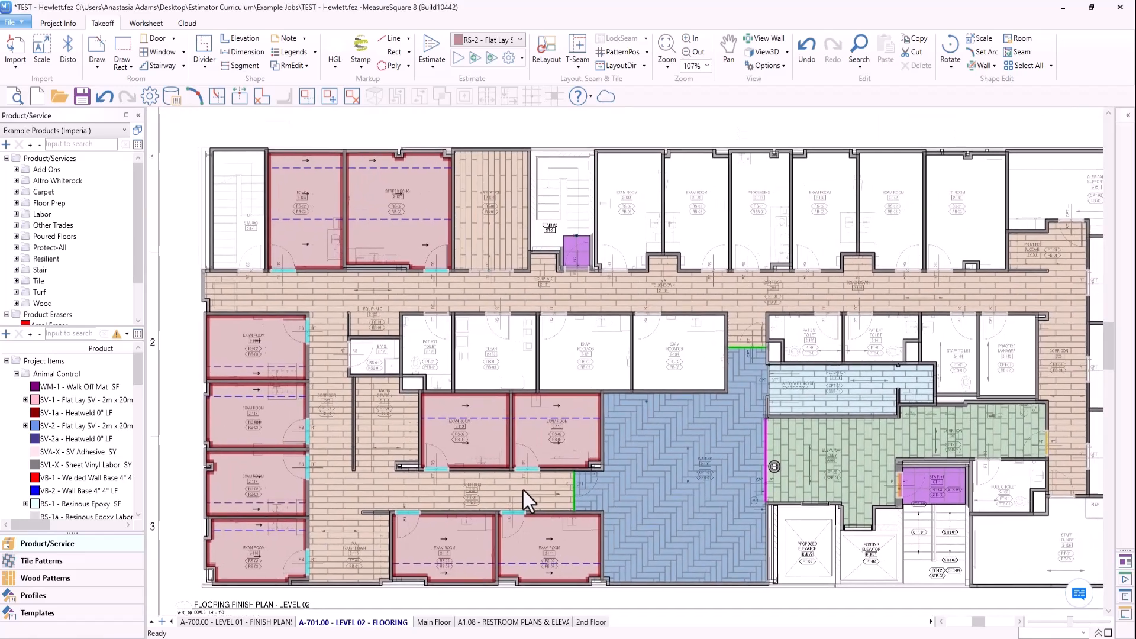
middle_click_drag(523, 491, 502, 496)
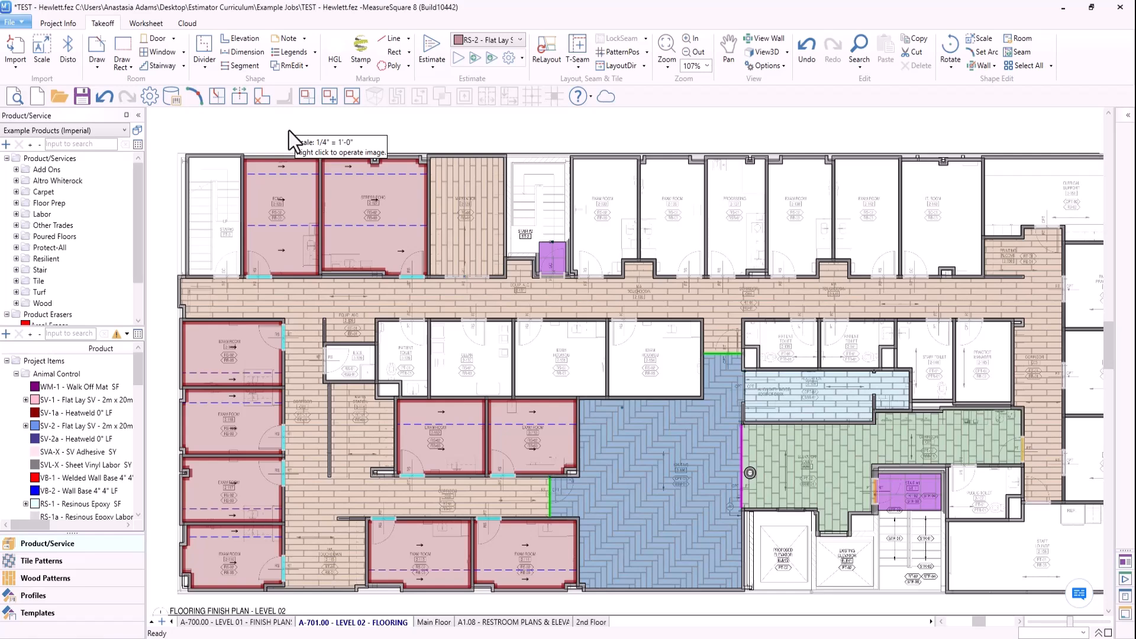
- Review the exam-room sheet seams and the adjoining tile, carpet tile and plank layouts across the Level 02 plan
scroll(754, 286, "down", 1)
middle_click_drag(754, 286, 677, 282)
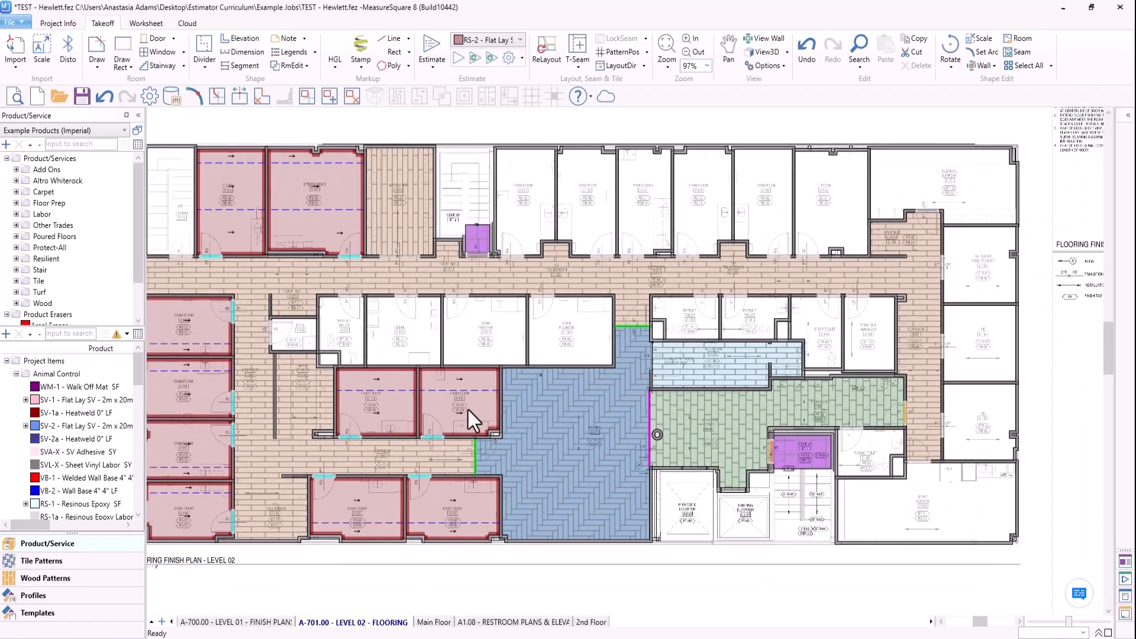
middle_click_drag(505, 524, 553, 503)
middle_click_drag(400, 556, 415, 549)
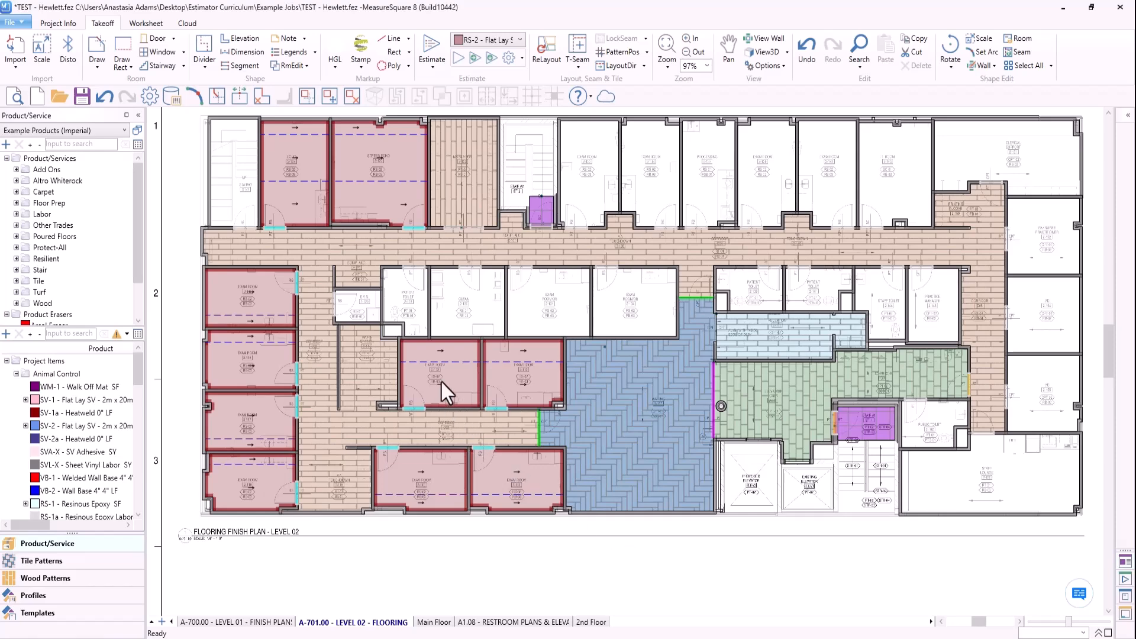
mouse_move(437, 427)
middle_click_drag(603, 526, 535, 530)
mouse_move(700, 414)
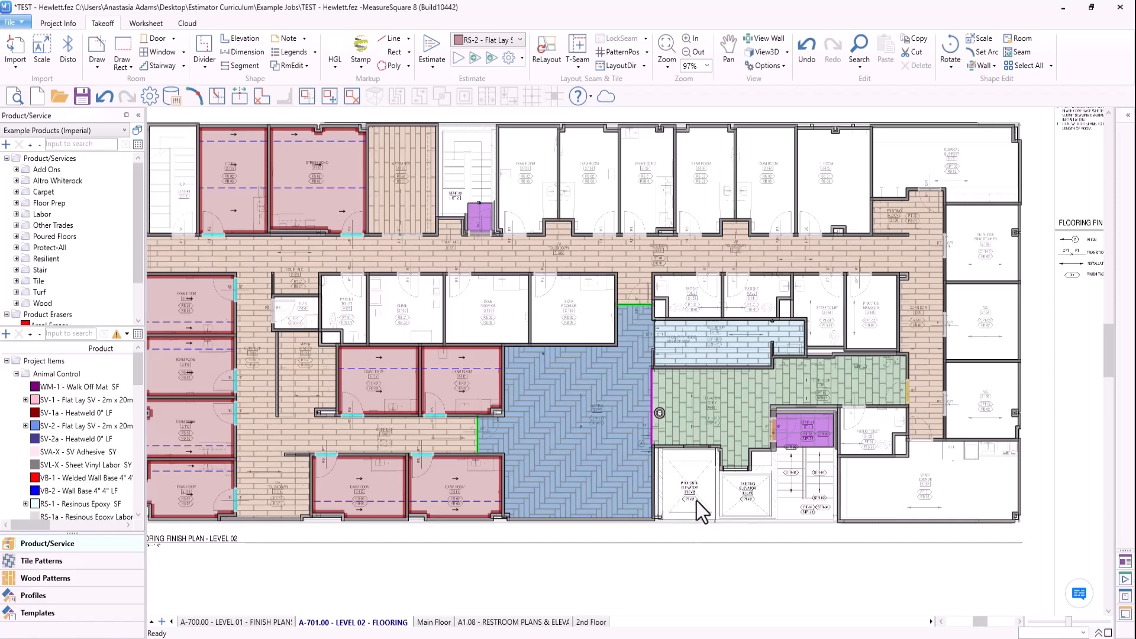
scroll(611, 528, "down", 1)
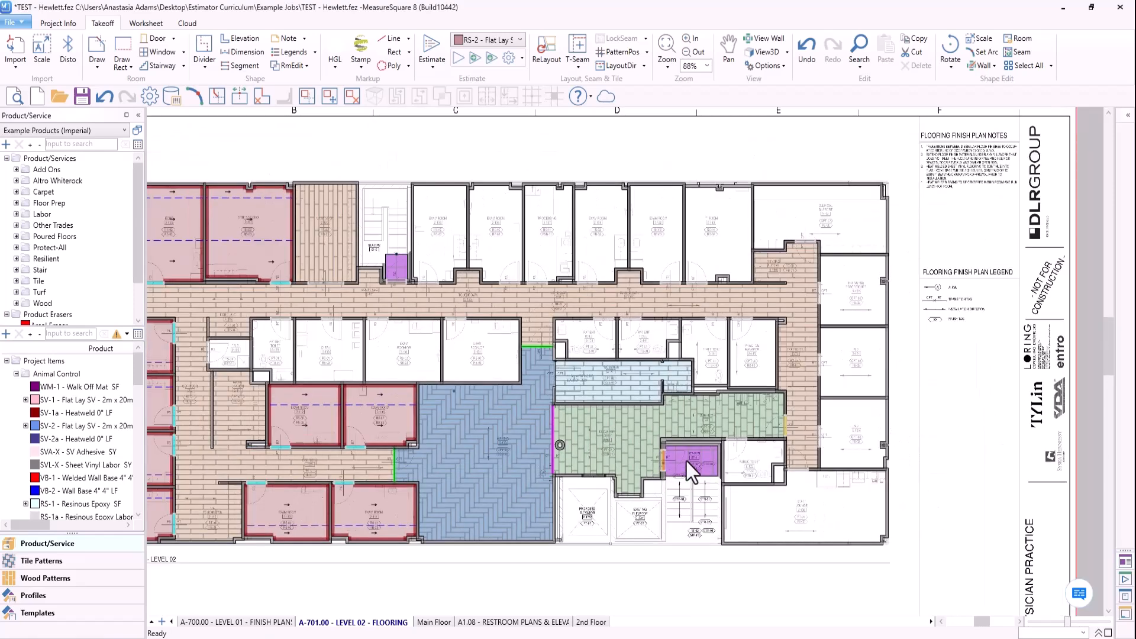
scroll(686, 459, "up", 1)
scroll(673, 470, "up", 1)
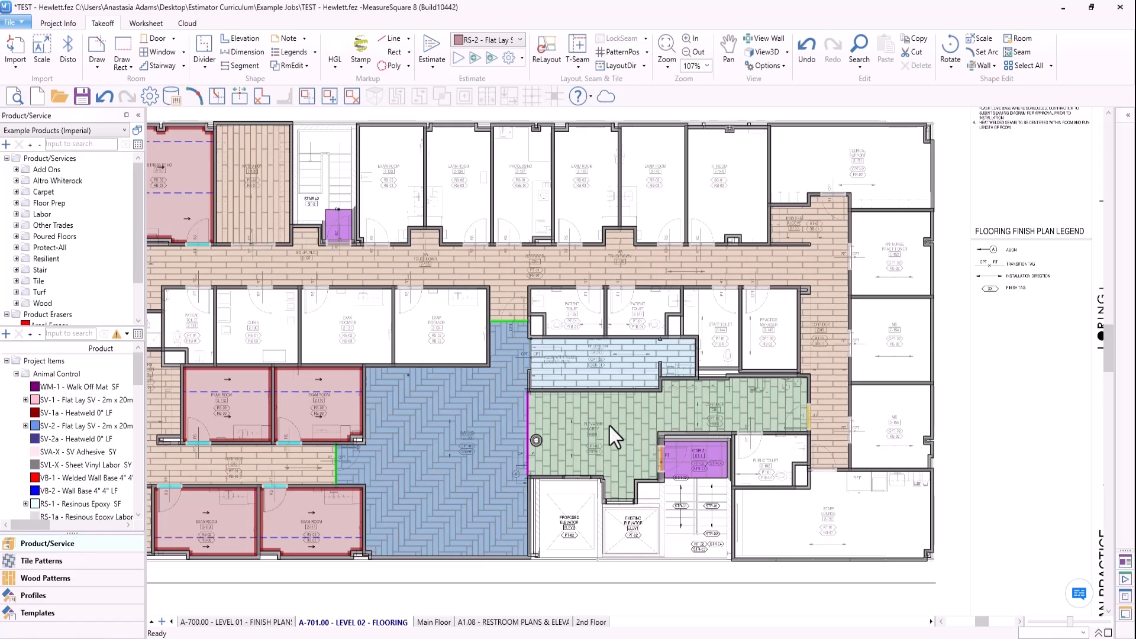
- Examine the CPT-1 herringbone and CPT-2 ashlar carpet tile areas and their transitions to the adjoining resilient and tile floors
mouse_move(479, 378)
mouse_move(590, 365)
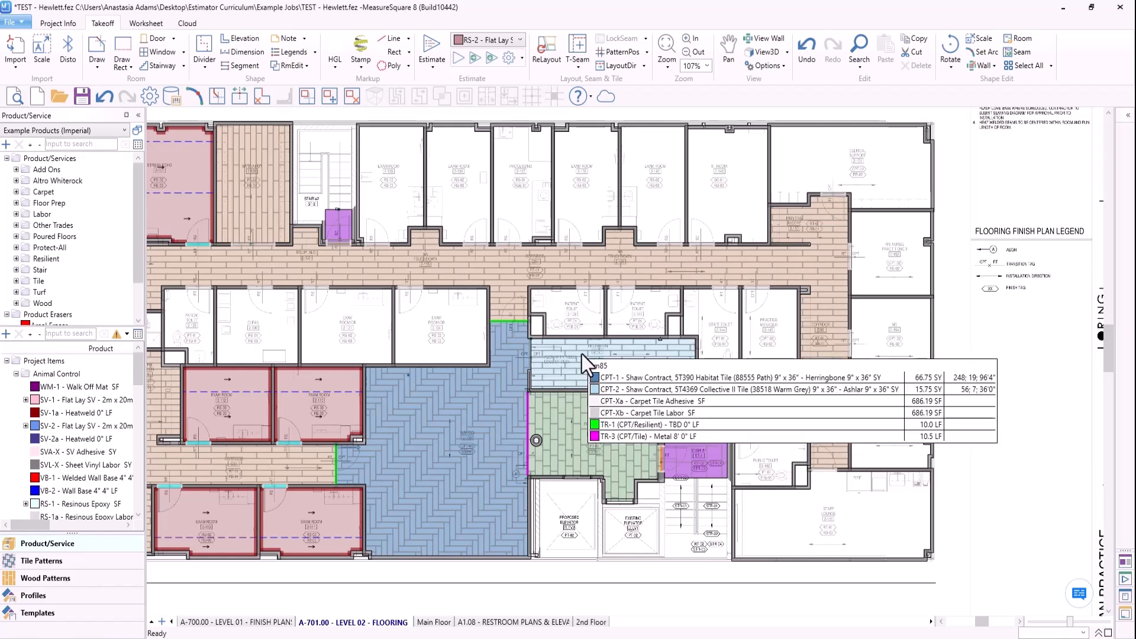
mouse_move(440, 470)
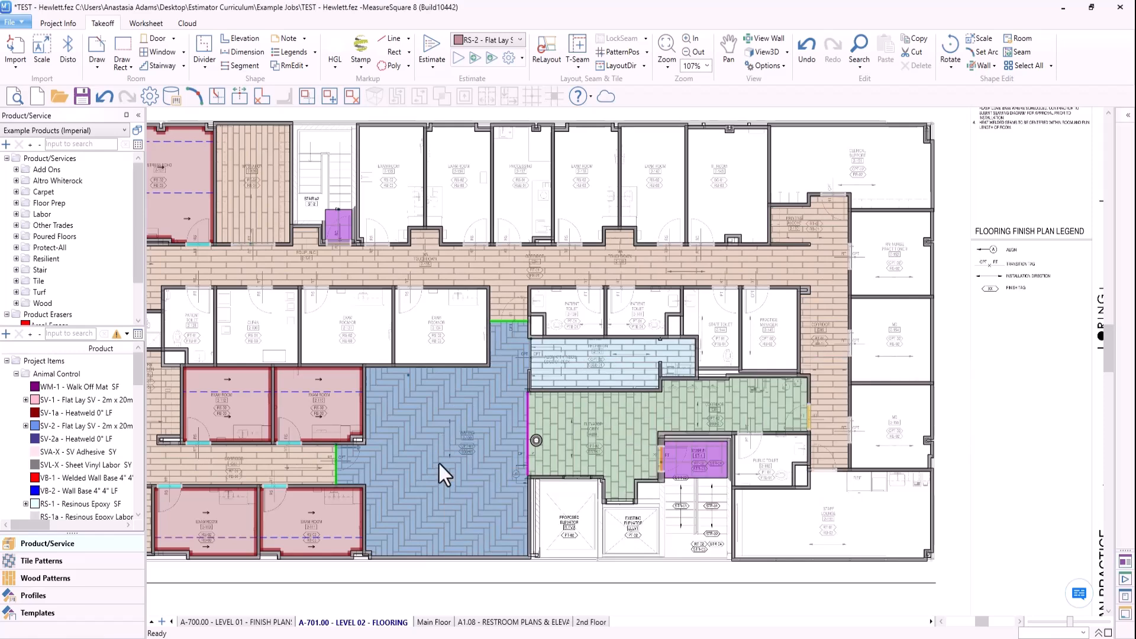
scroll(463, 385, "up", 3)
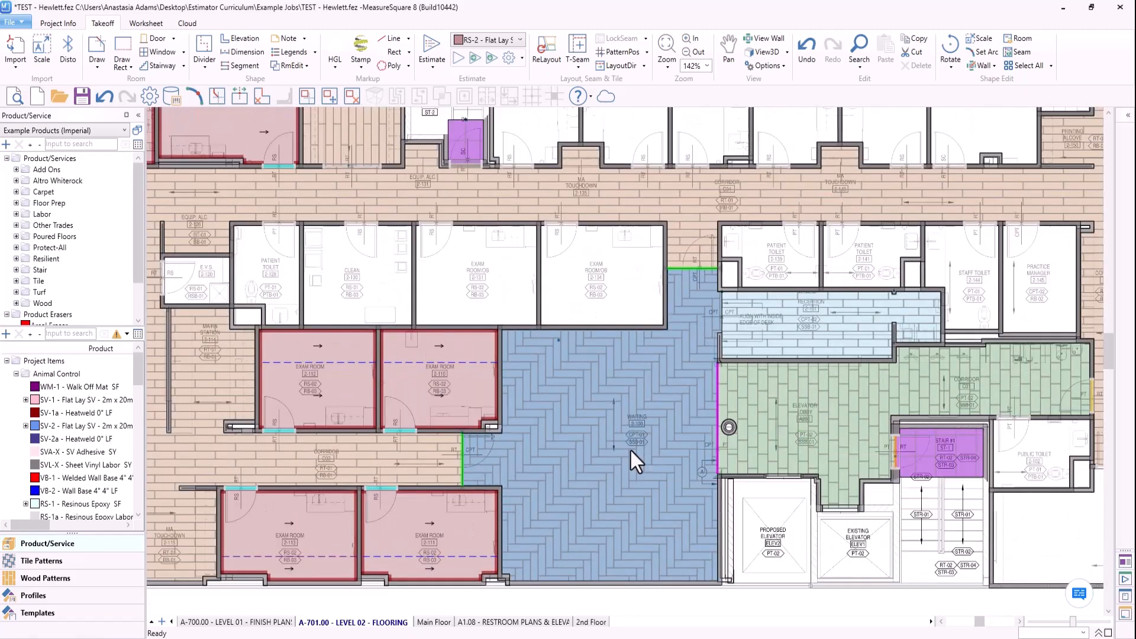
middle_click_drag(629, 447, 630, 429)
middle_click_drag(652, 479, 646, 466)
mouse_move(646, 472)
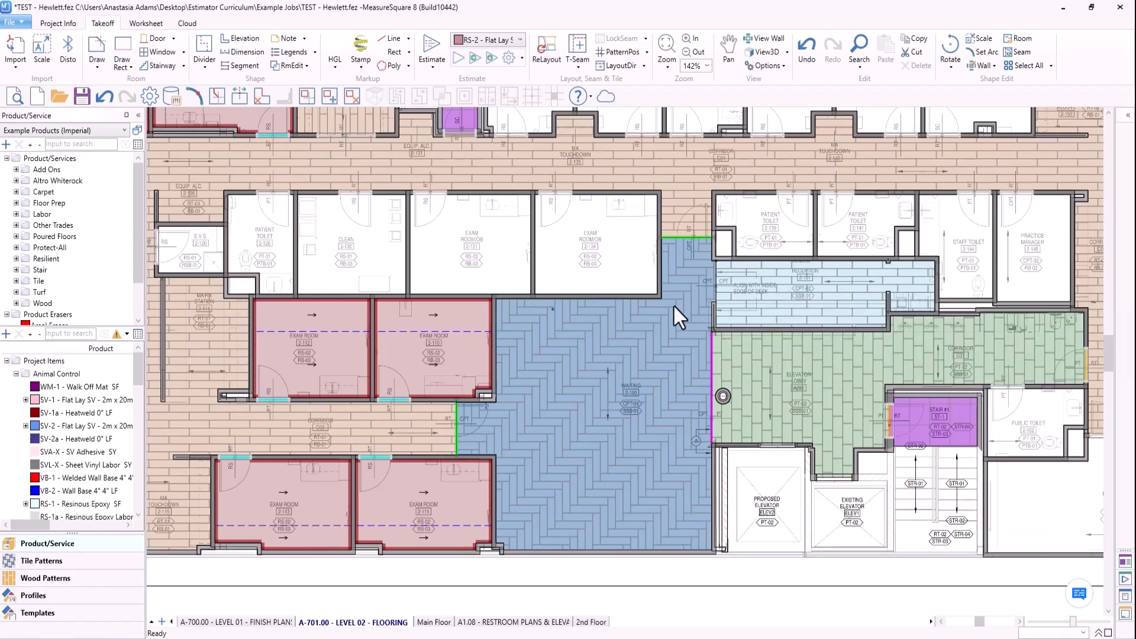
scroll(674, 305, "down", 2)
middle_click_drag(672, 305, 700, 387)
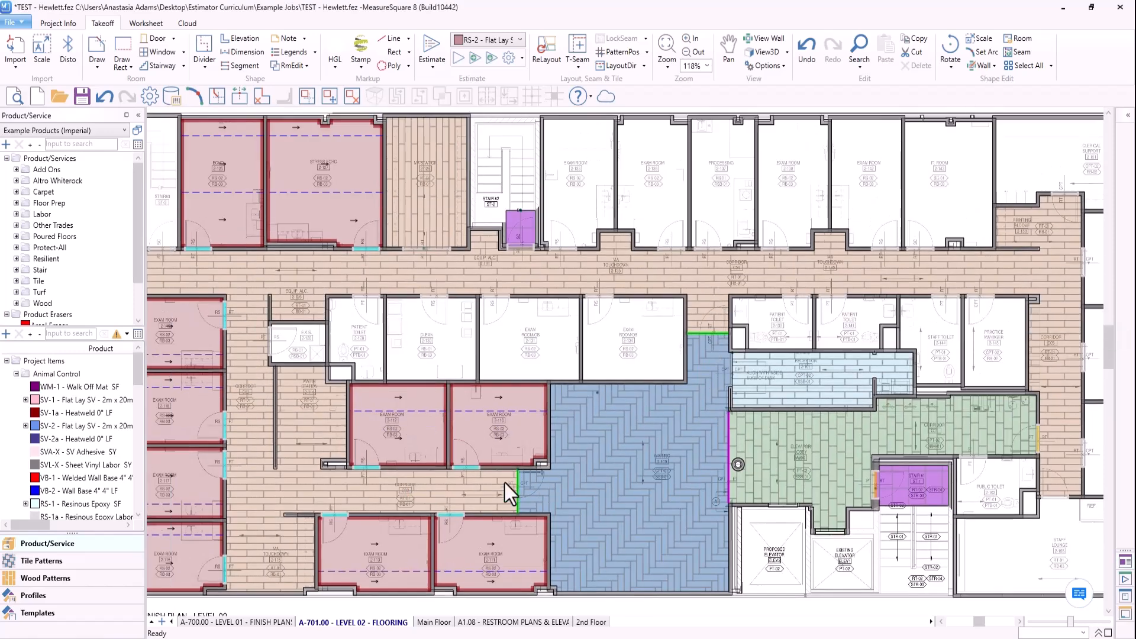
mouse_move(568, 490)
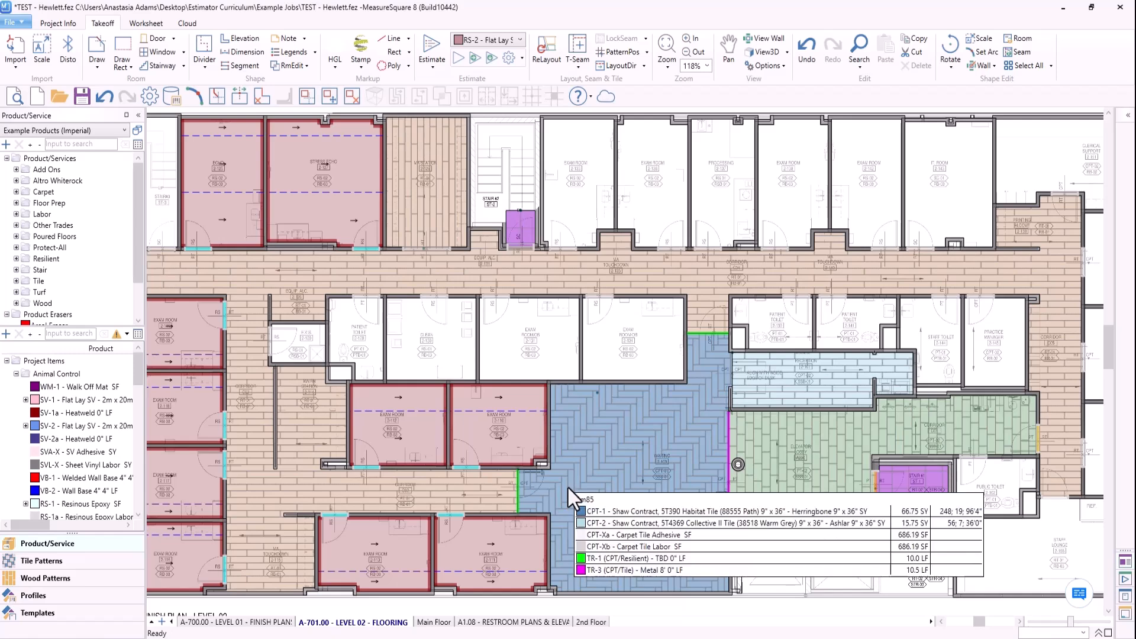
- Check the RT-01 corridor plank layout, then look over the complete Level 02 flooring plan
scroll(580, 408, "down", 2)
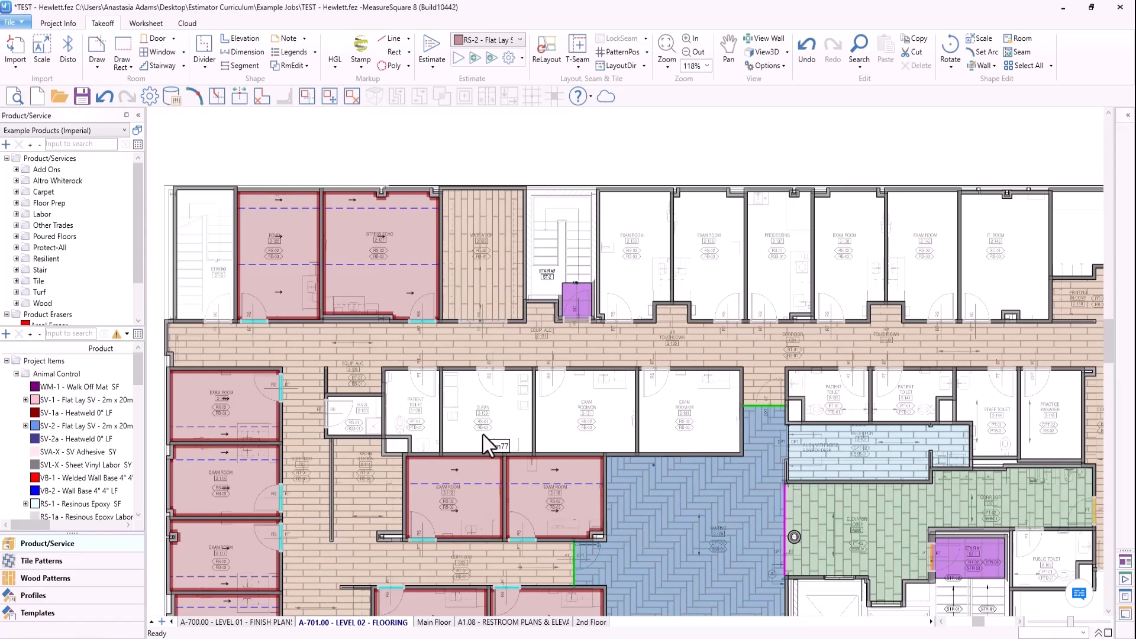
scroll(483, 435, "up", 4)
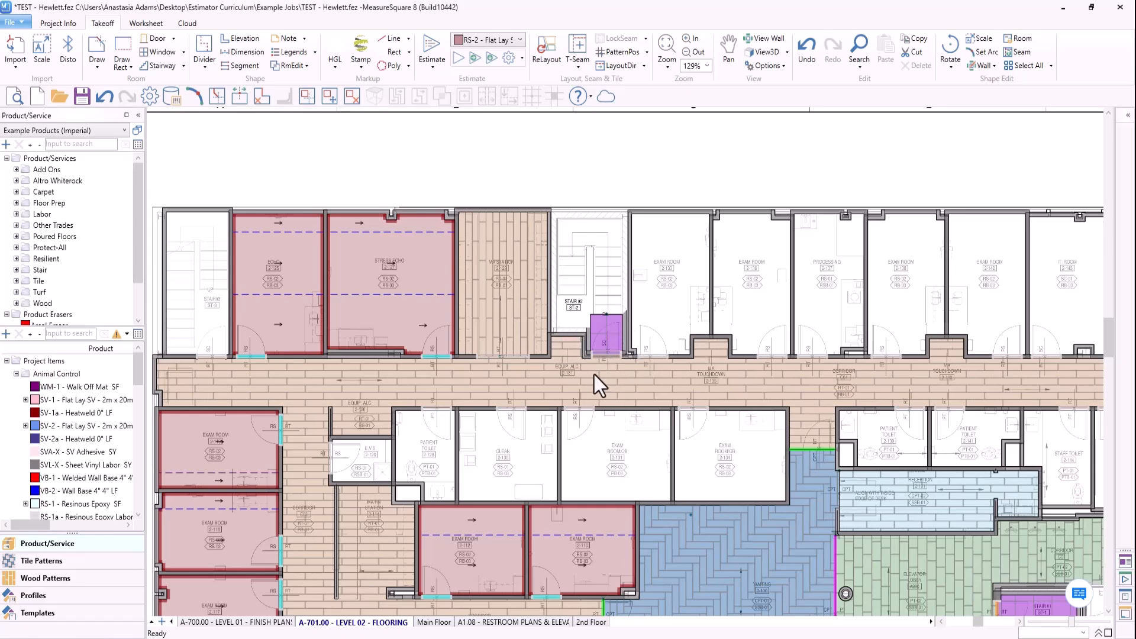
scroll(616, 370, "down", 1)
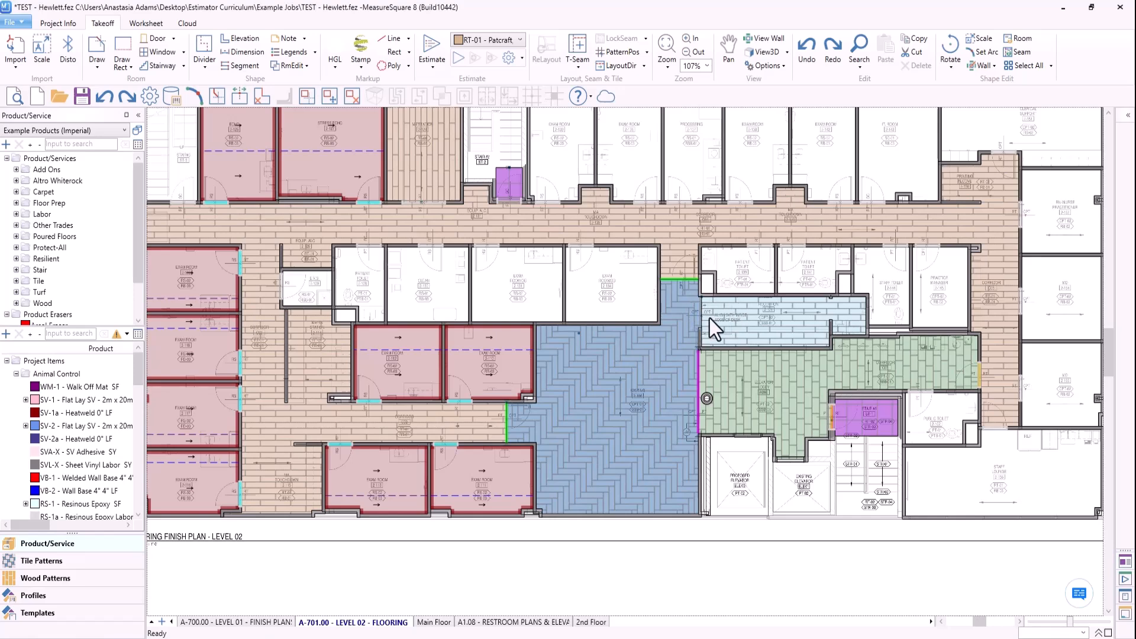
mouse_move(692, 329)
scroll(733, 499, "down", 3)
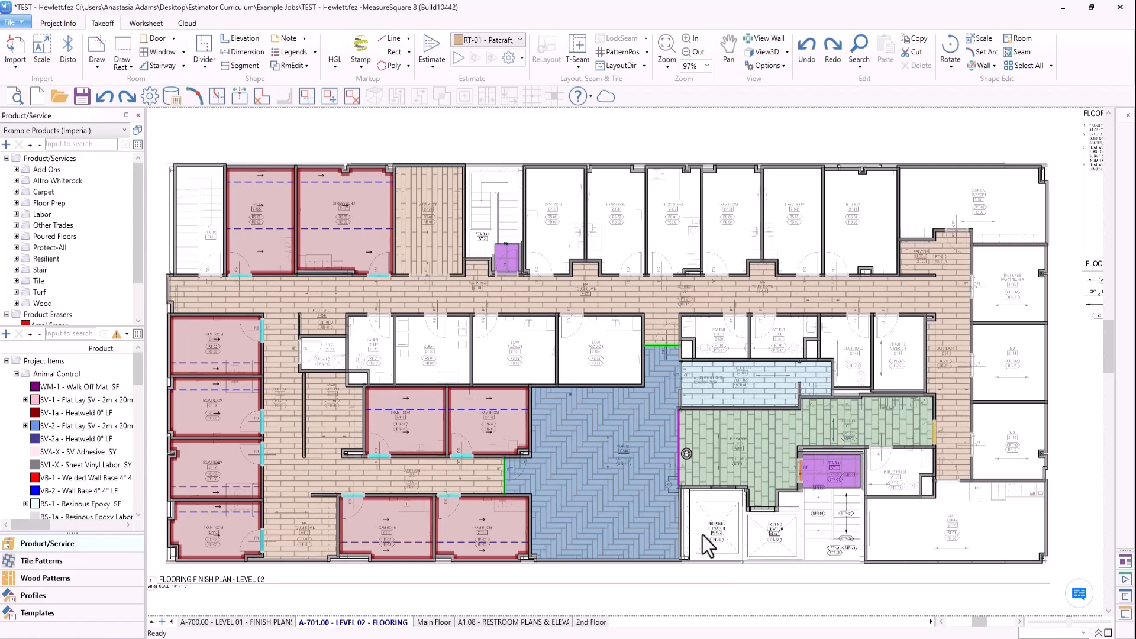
middle_click_drag(739, 558, 736, 558)
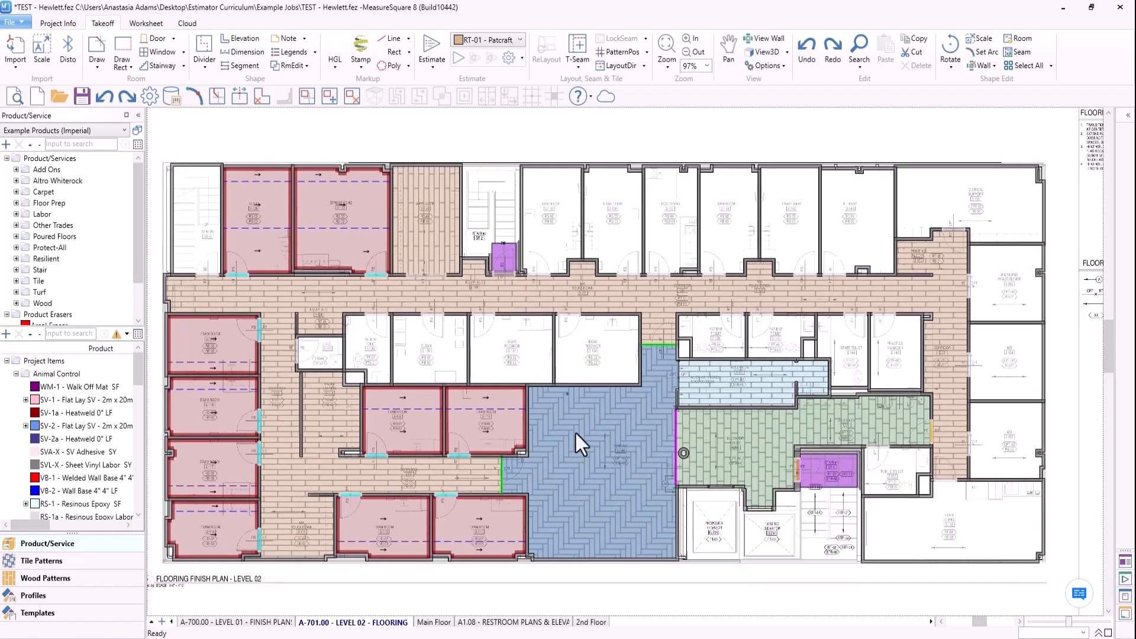
middle_click_drag(466, 578, 481, 587)
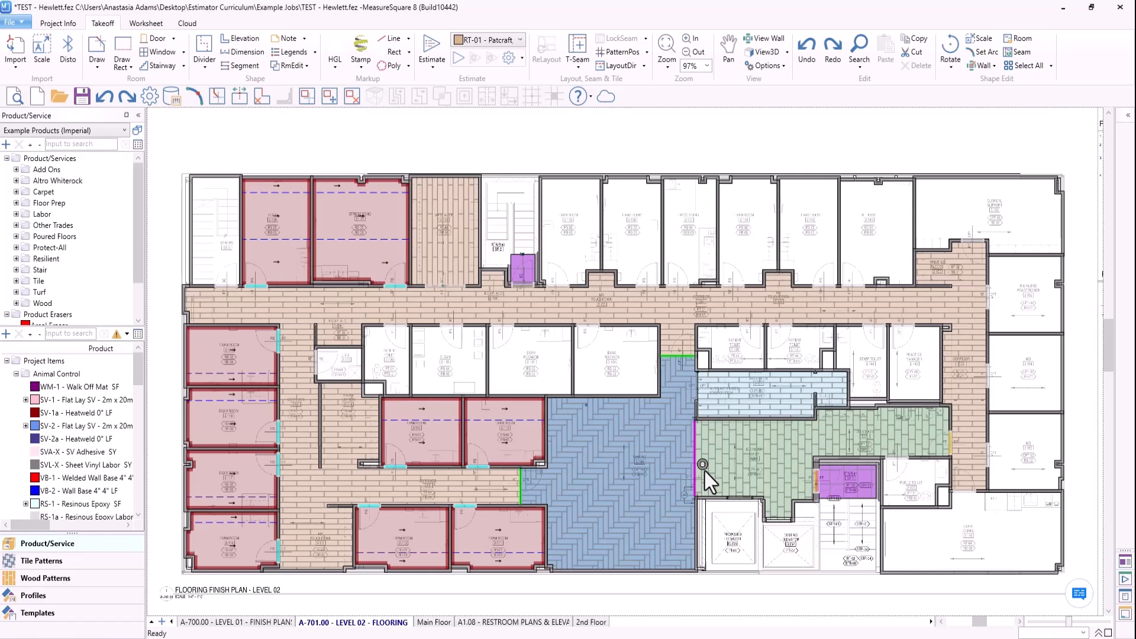
mouse_move(638, 532)
mouse_move(624, 580)
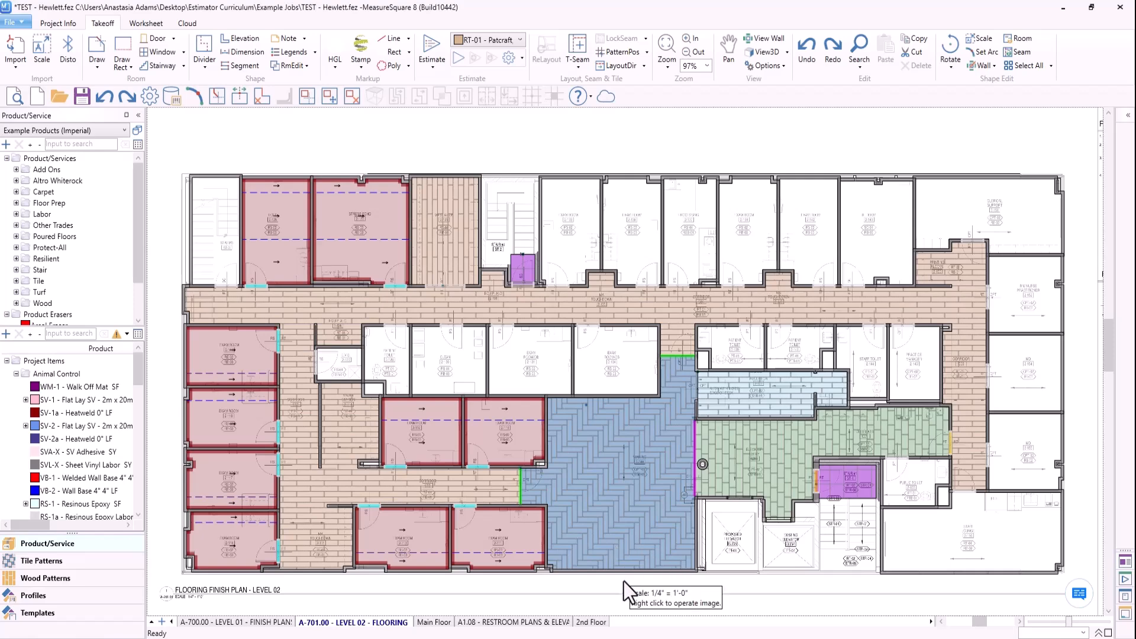